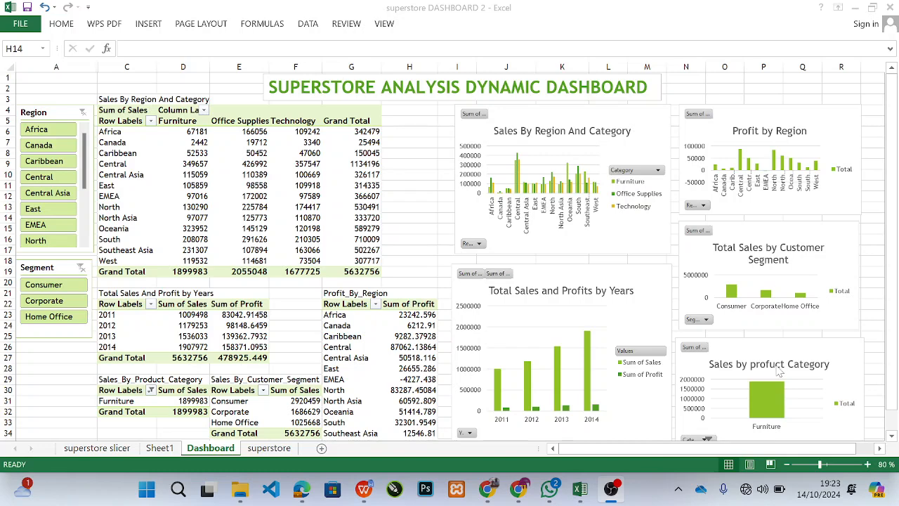
# Bring the superstore DASHBOARD 2 workbook to the front.
pyautogui.press('super')
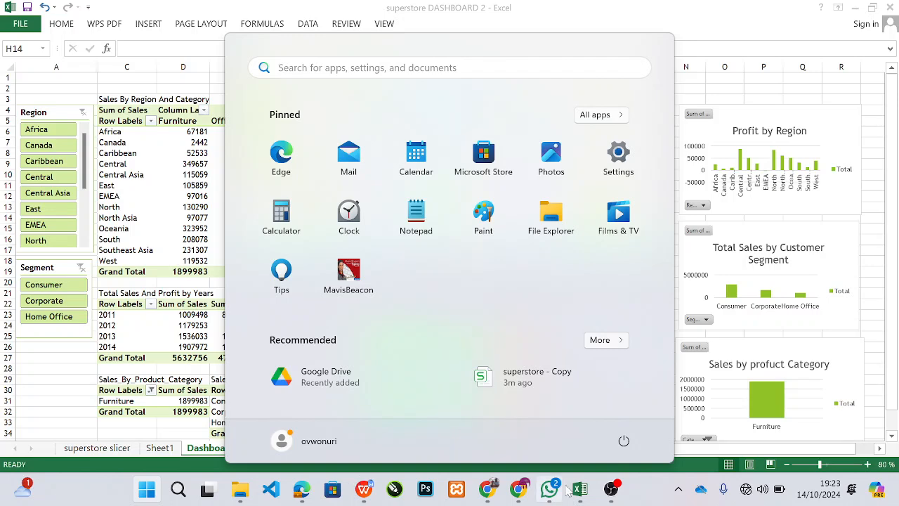
pyautogui.moveTo(588, 493)
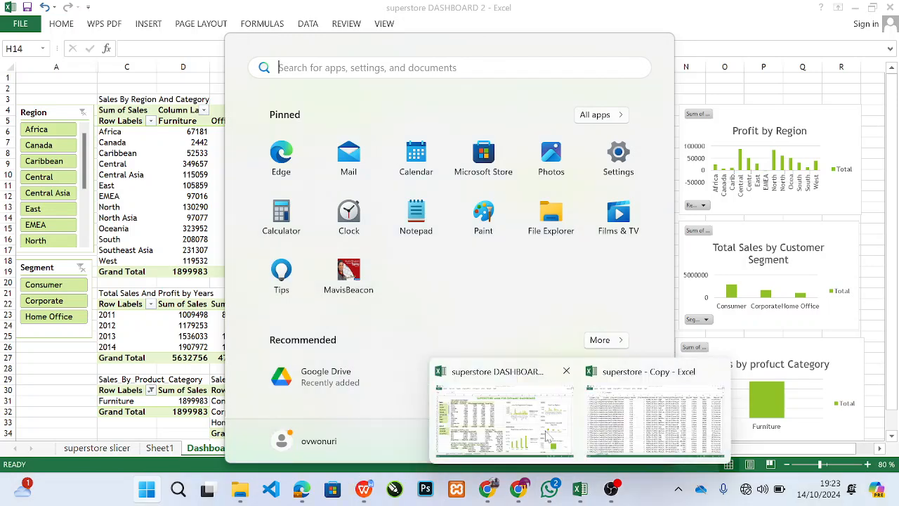
pyautogui.click(548, 437)
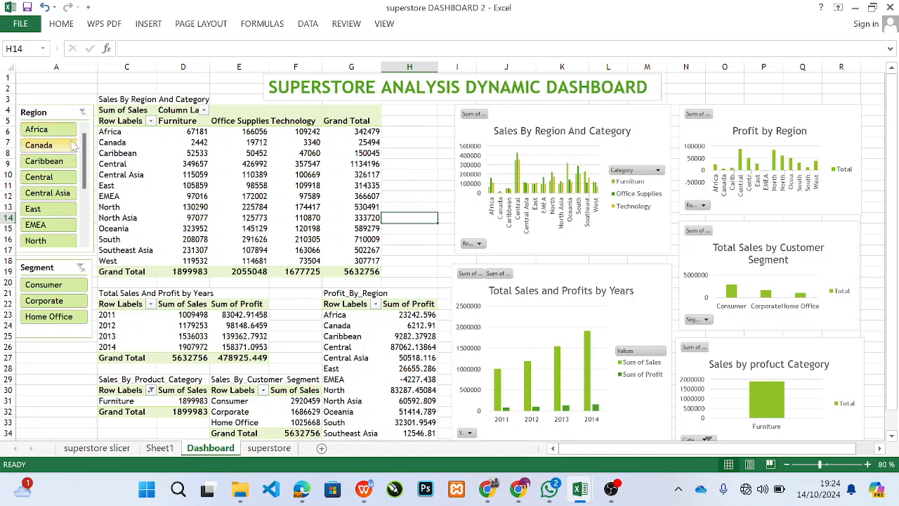
# Filter the dashboard through the Segment slicer, trying Corporate, Consumer and Home Office, and clear the Segment filter.
pyautogui.click(62, 300)
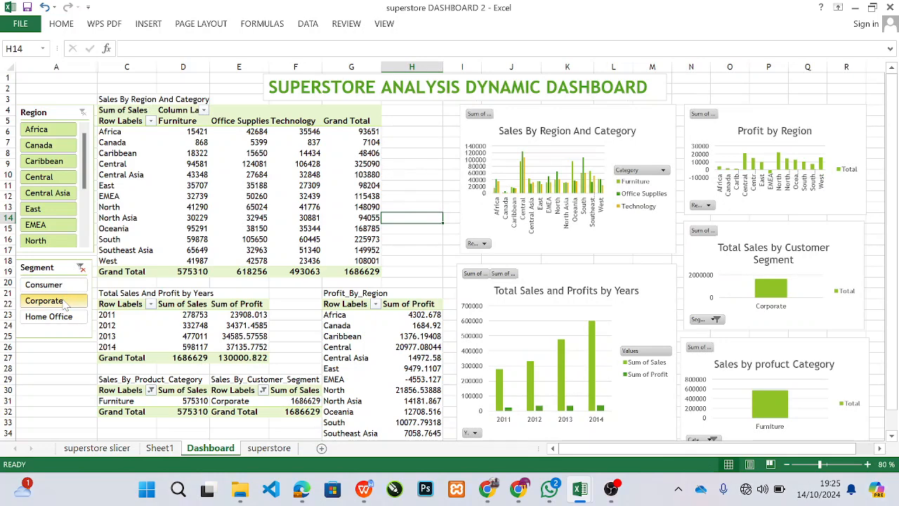
pyautogui.keyDown('ctrl'); pyautogui.click(57, 287); pyautogui.keyUp('ctrl')
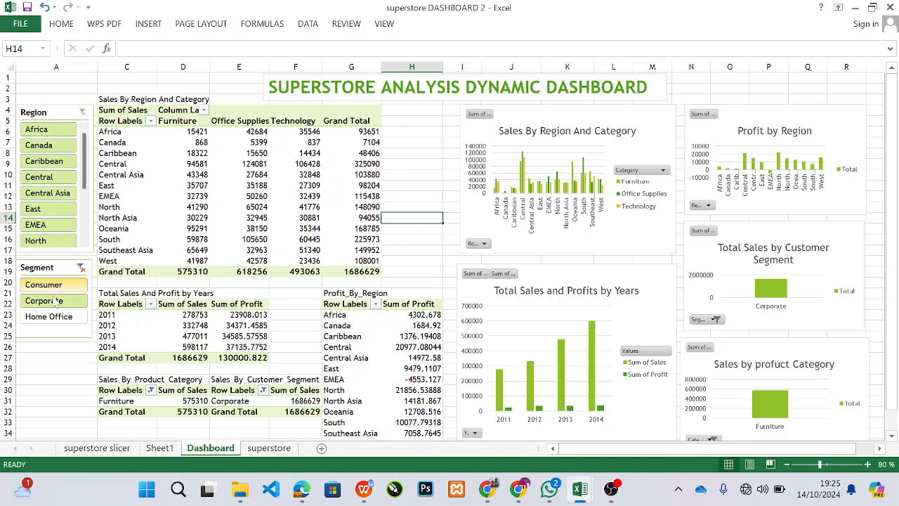
pyautogui.click(56, 316)
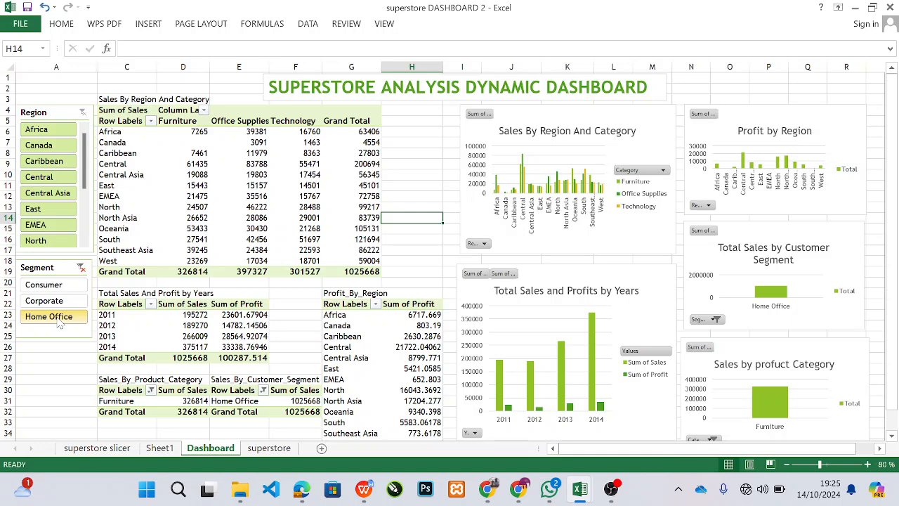
pyautogui.click(80, 268)
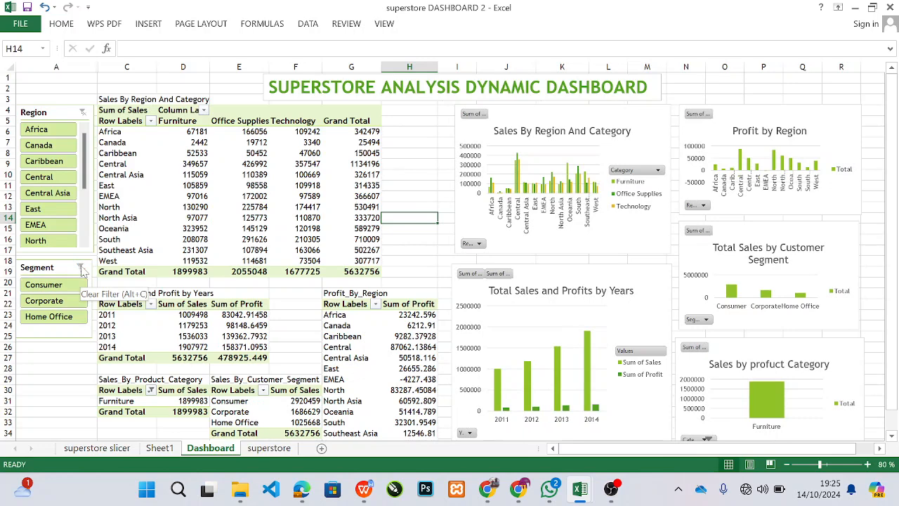
# Filter the dashboard with the Region slicer to Africa, and change the selection to Caribbean.
pyautogui.click(51, 129)
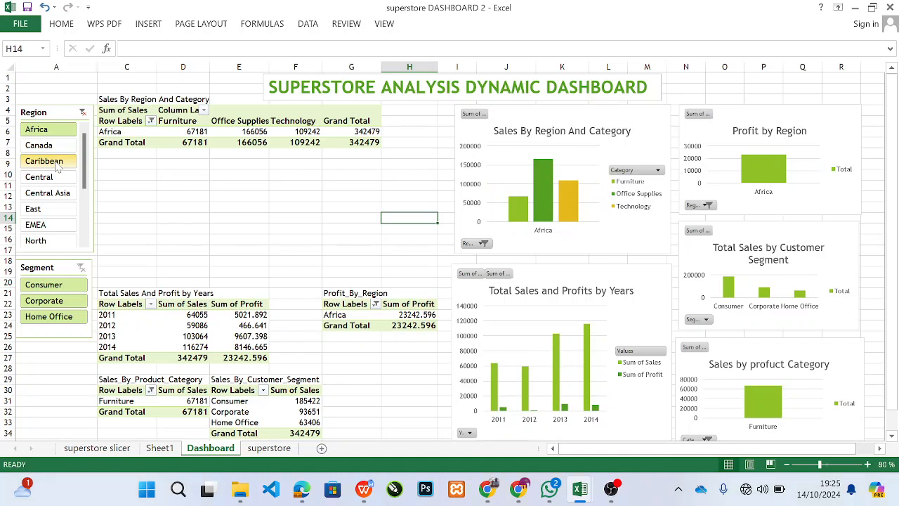
pyautogui.click(56, 162)
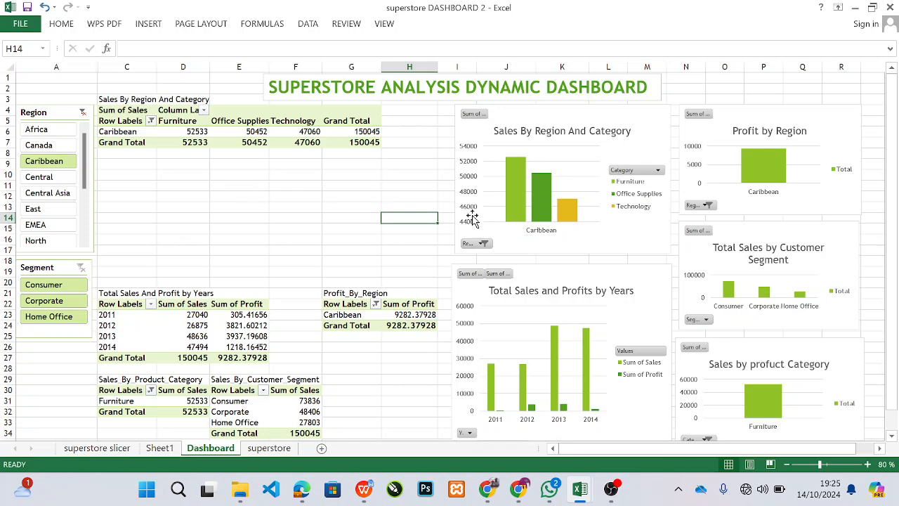
# Switch to the superstore - Copy workbook and look across all columns of its raw data.
pyautogui.moveTo(583, 491)
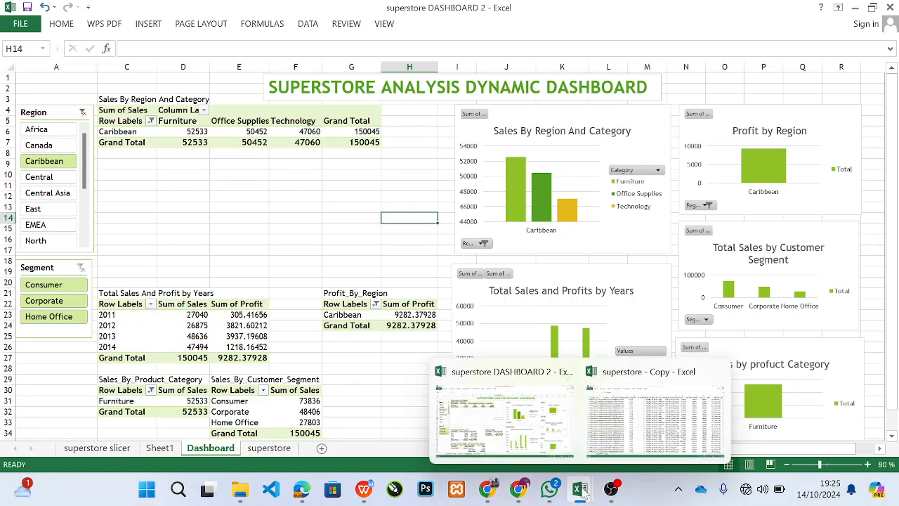
pyautogui.click(637, 444)
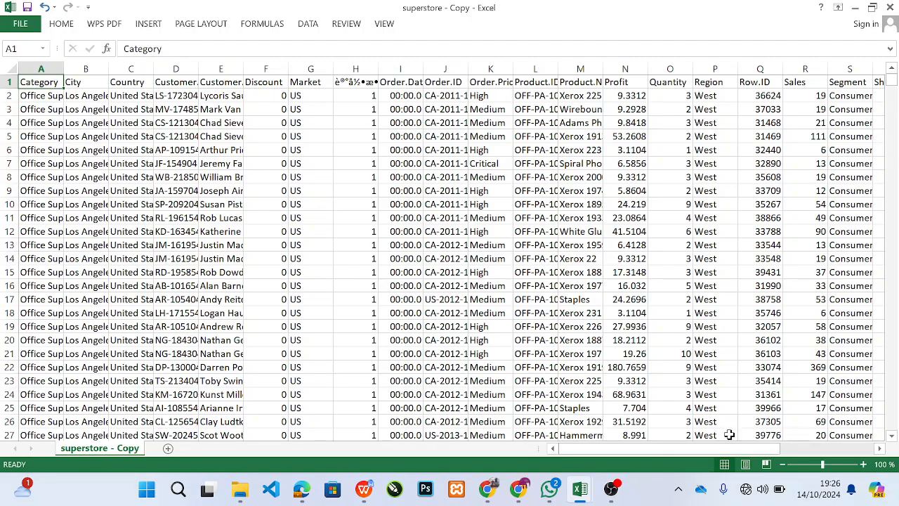
pyautogui.moveTo(724, 450); pyautogui.dragTo(843, 445)
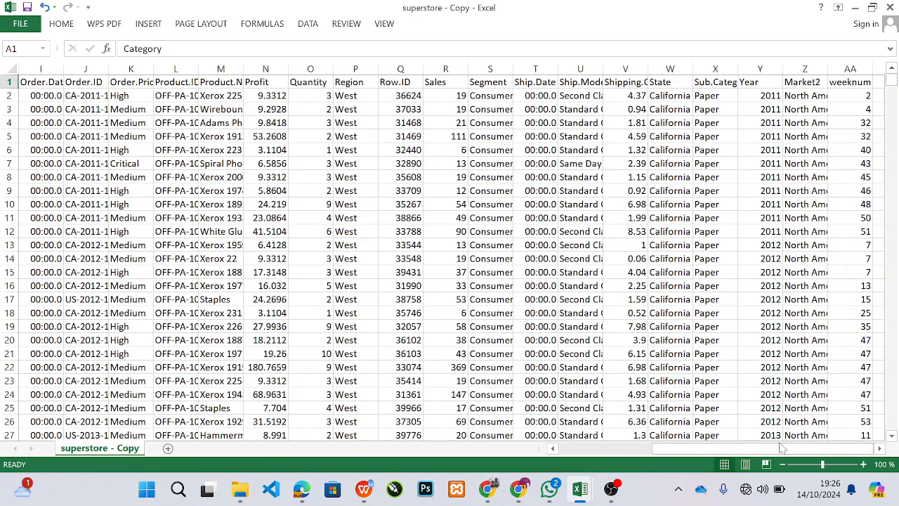
pyautogui.moveTo(760, 450); pyautogui.dragTo(603, 451)
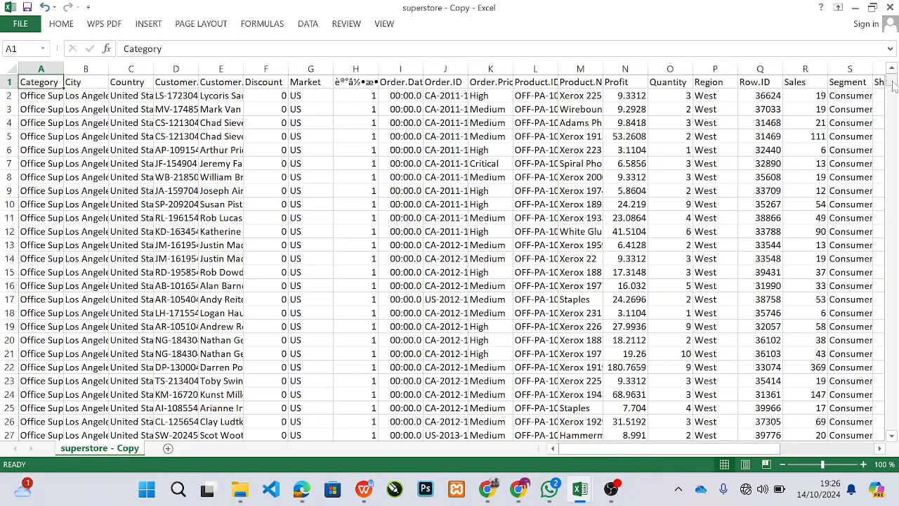
pyautogui.moveTo(893, 84)
pyautogui.mouseDown()
pyautogui.moveTo(875, 269)
pyautogui.moveTo(877, 249)
pyautogui.moveTo(885, 408)
pyautogui.moveTo(890, 79)
pyautogui.mouseUp()
# Remove duplicate rows from the superstore data, comparing only the Order.ID column.
pyautogui.click(309, 25)
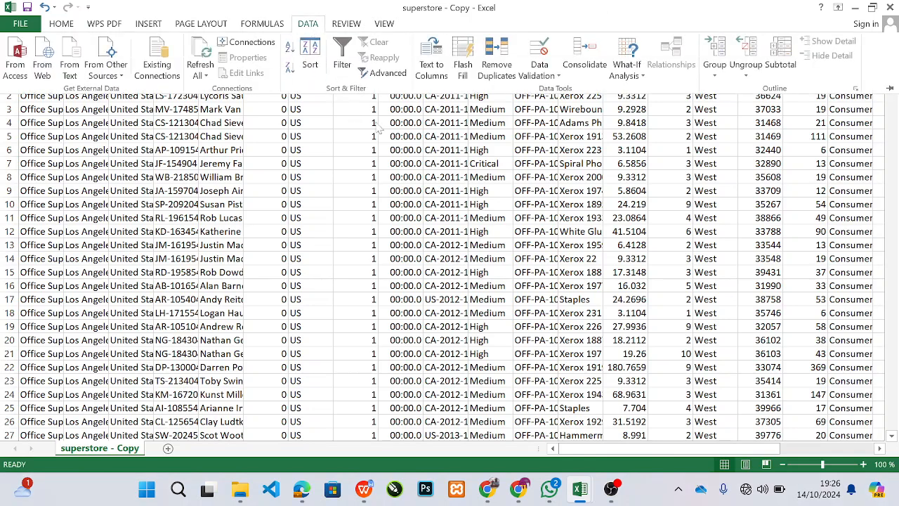
pyautogui.click(494, 71)
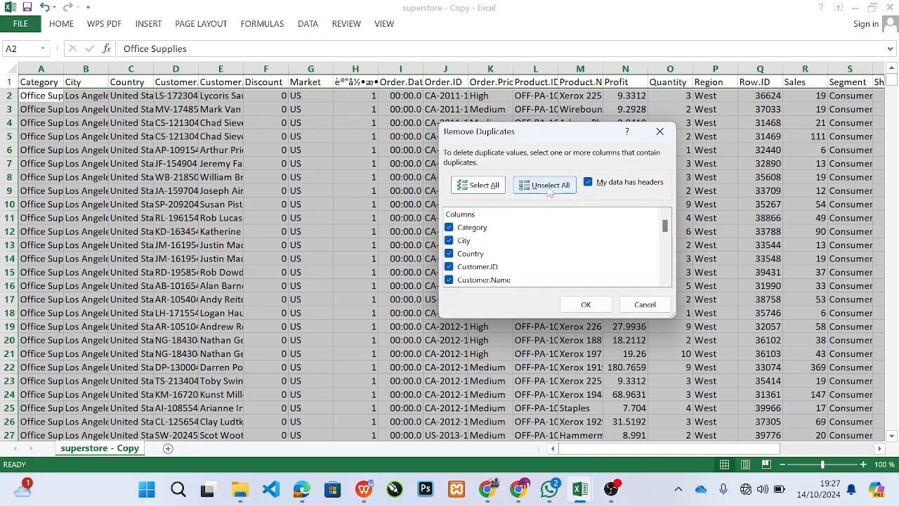
pyautogui.click(550, 189)
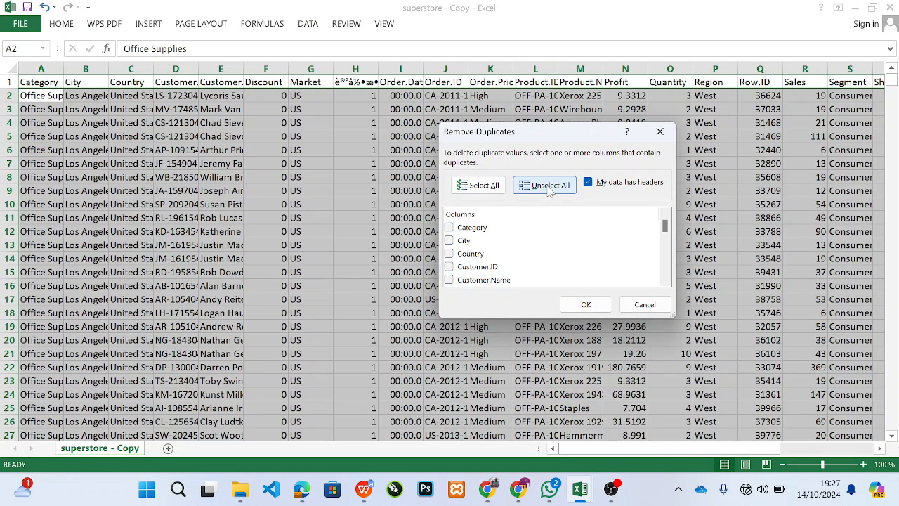
pyautogui.click(665, 282)
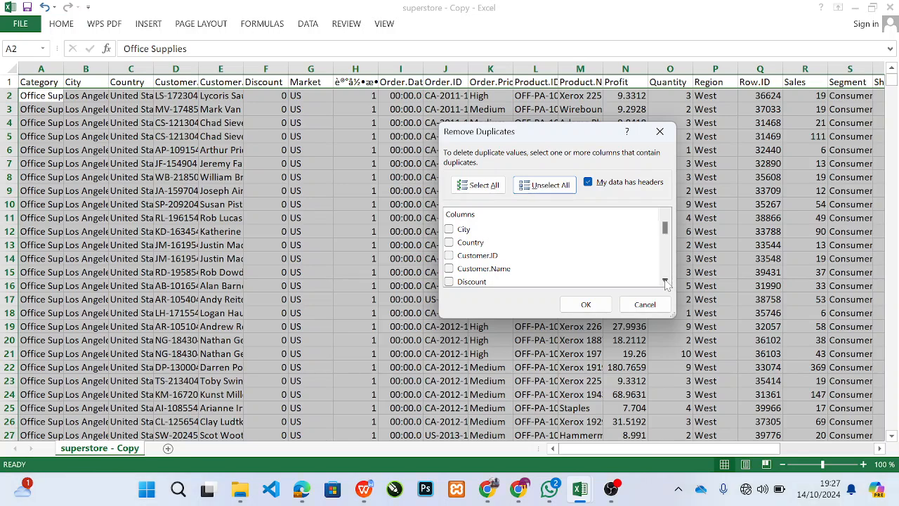
pyautogui.click(665, 281)
pyautogui.click(665, 282)
pyautogui.click(665, 282)
pyautogui.click(665, 282)
pyautogui.click(665, 282)
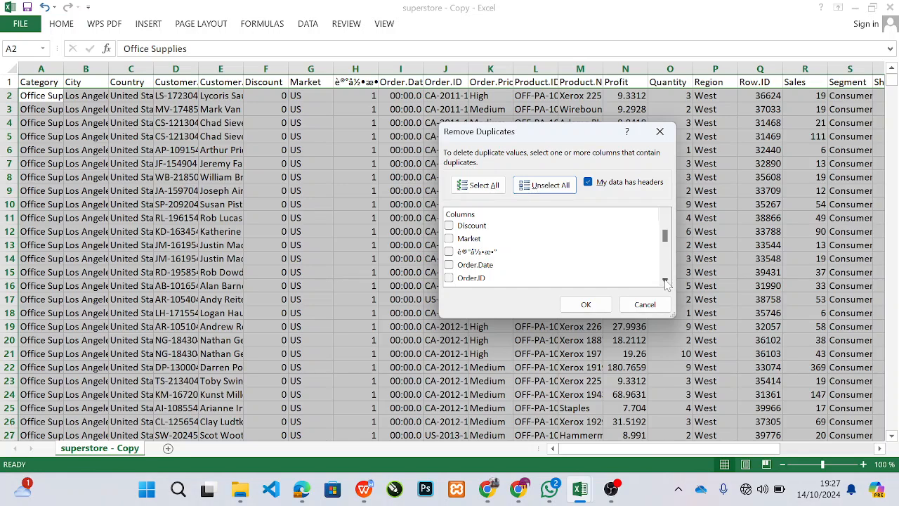
pyautogui.click(665, 282)
pyautogui.click(665, 282)
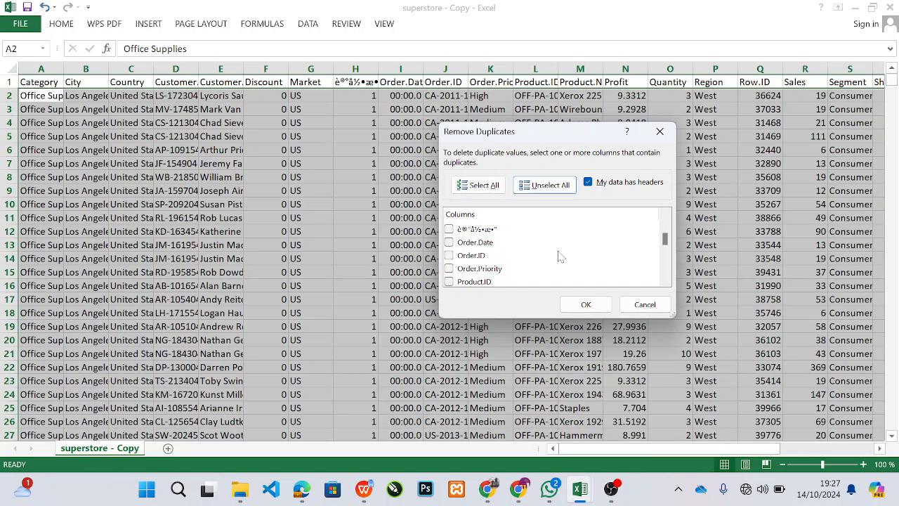
pyautogui.click(469, 260)
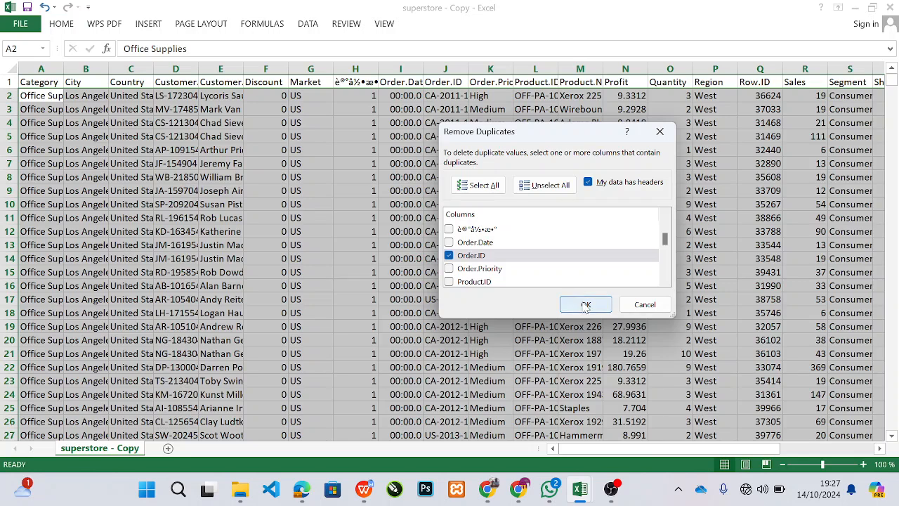
pyautogui.click(586, 305)
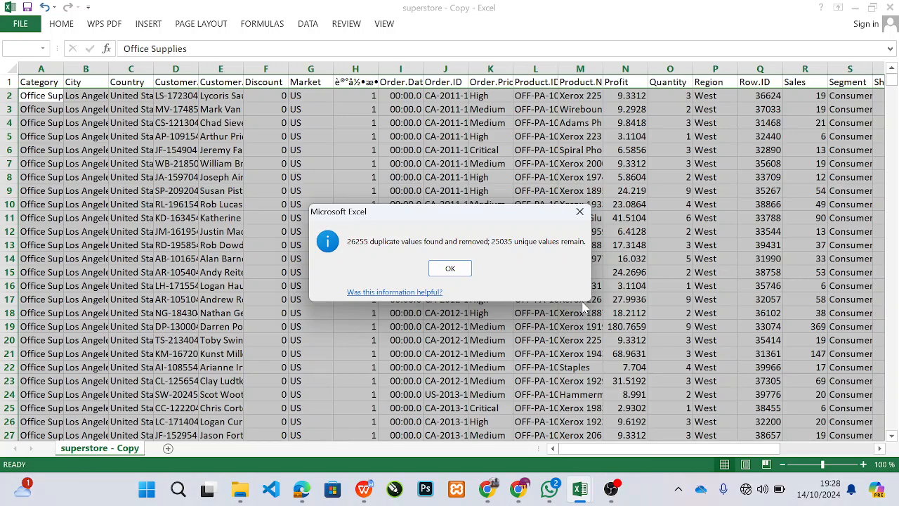
pyautogui.click(450, 269)
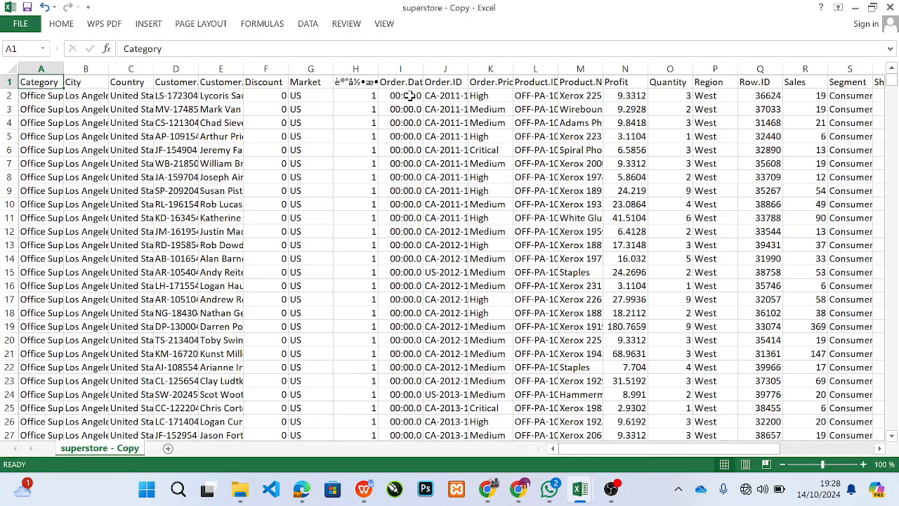
# Widen the Order.Date column and format it as Date with the type *14/03/2012.
pyautogui.moveTo(421, 72); pyautogui.dragTo(438, 70)
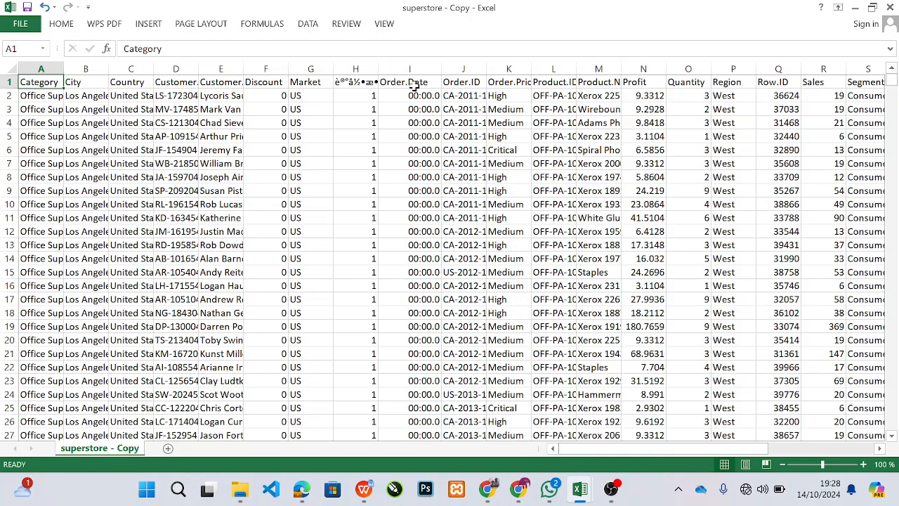
pyautogui.click(411, 68)
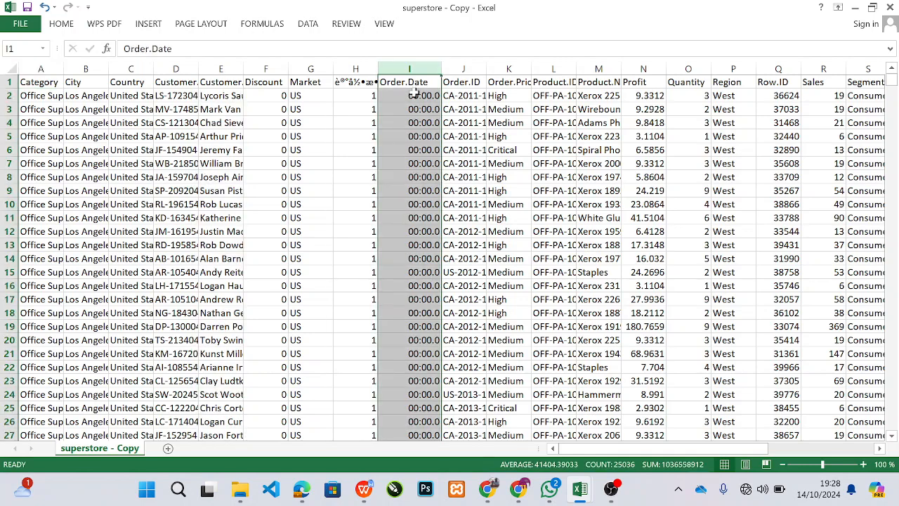
pyautogui.rightClick(415, 95)
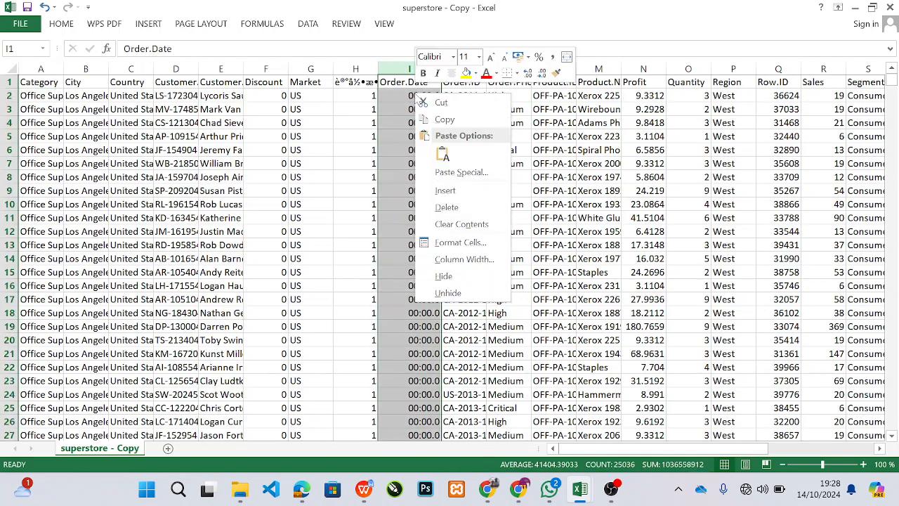
pyautogui.click(474, 248)
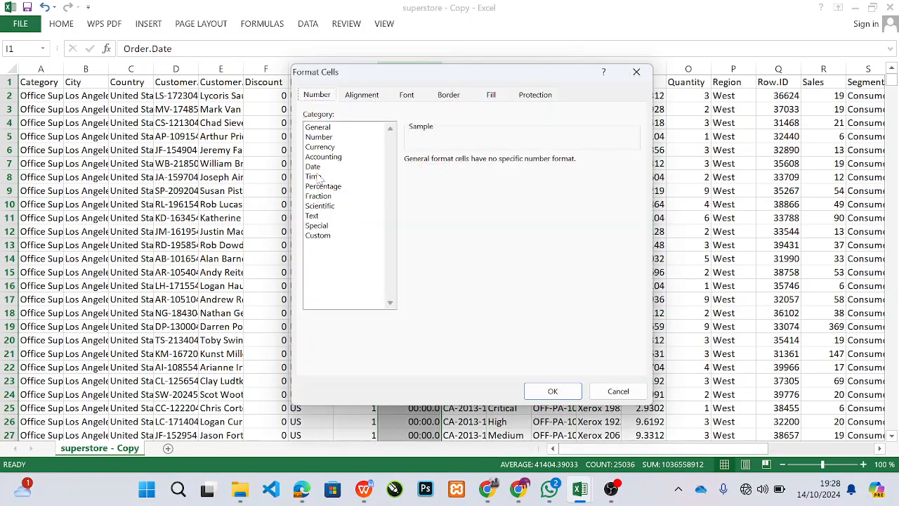
pyautogui.click(318, 168)
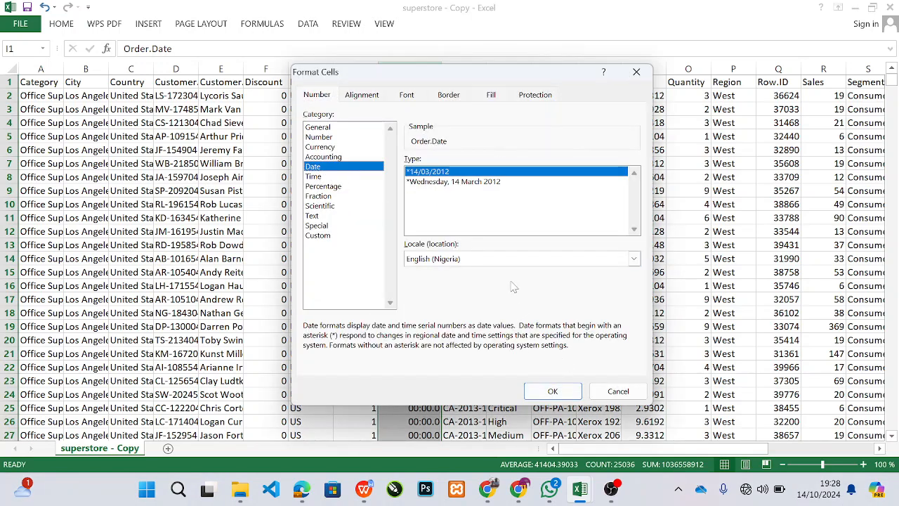
pyautogui.click(567, 394)
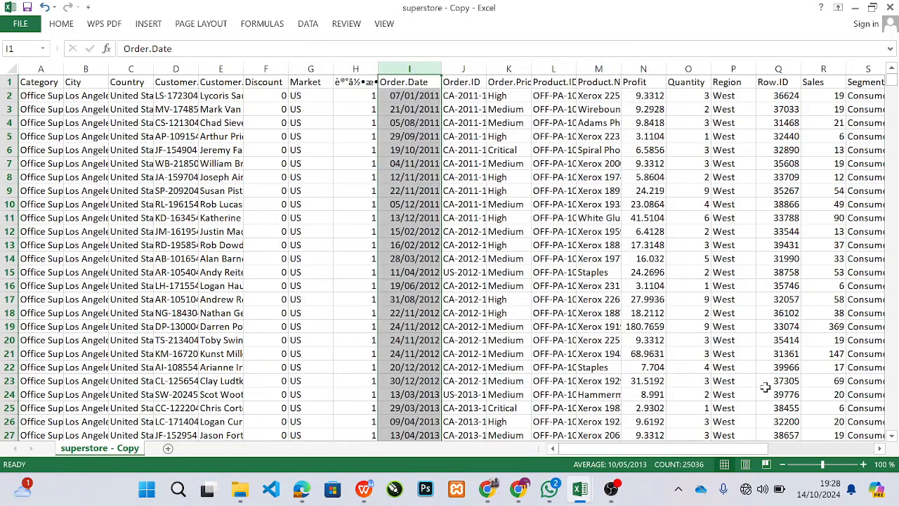
# Format the Ship.Date column as Date with the type *14/03/2012.
pyautogui.click(879, 449)
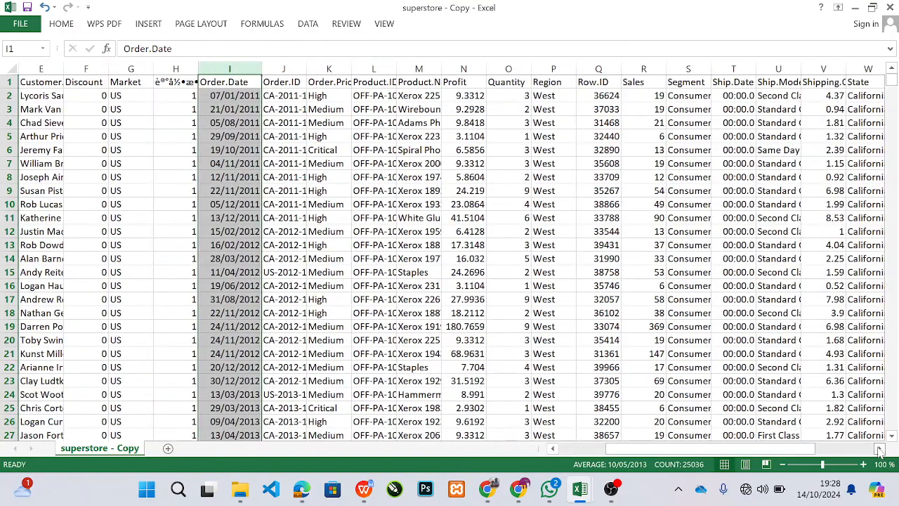
pyautogui.click(879, 449)
pyautogui.click(879, 449)
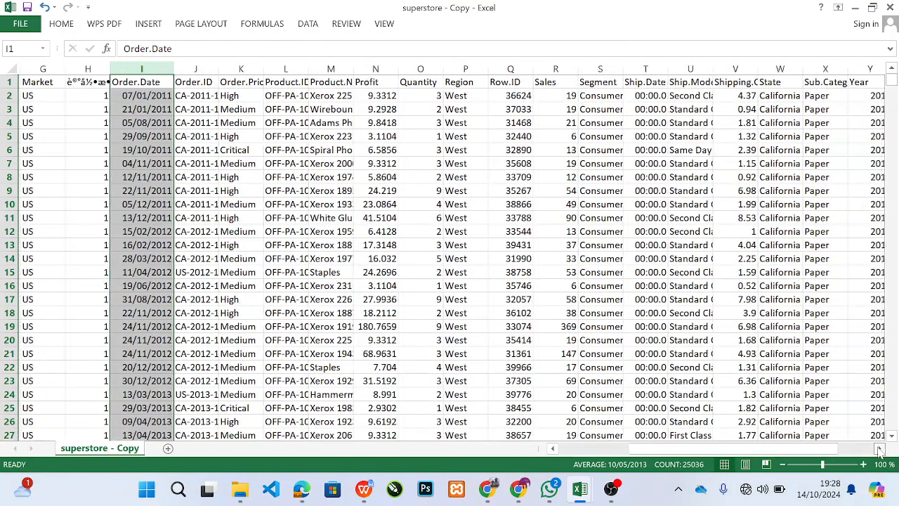
pyautogui.click(878, 450)
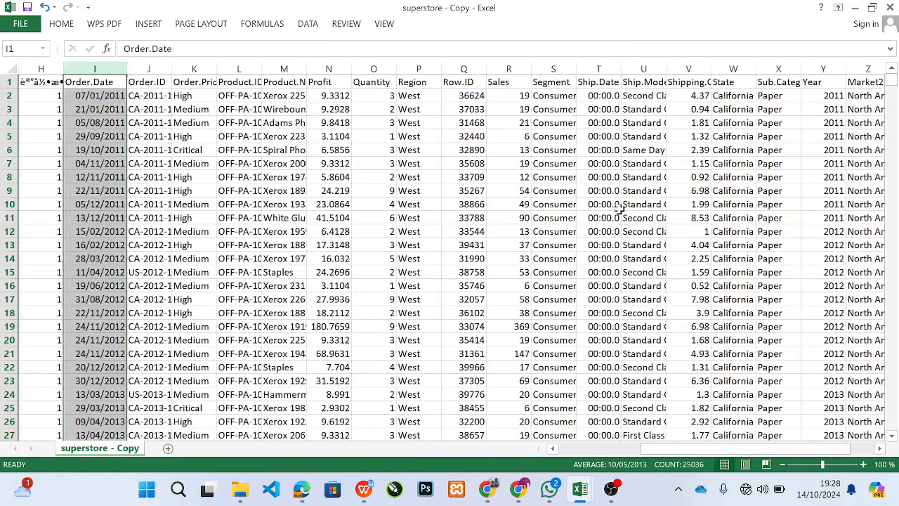
pyautogui.click(603, 68)
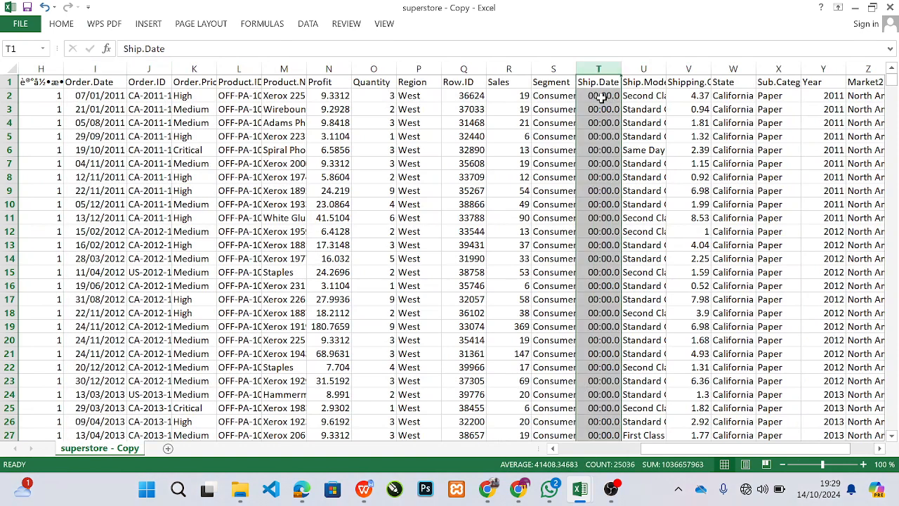
pyautogui.rightClick(601, 97)
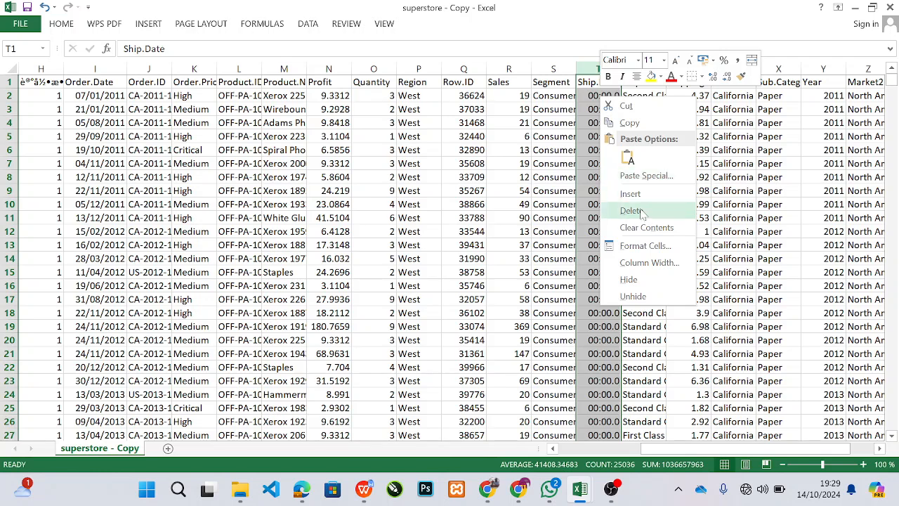
pyautogui.click(652, 247)
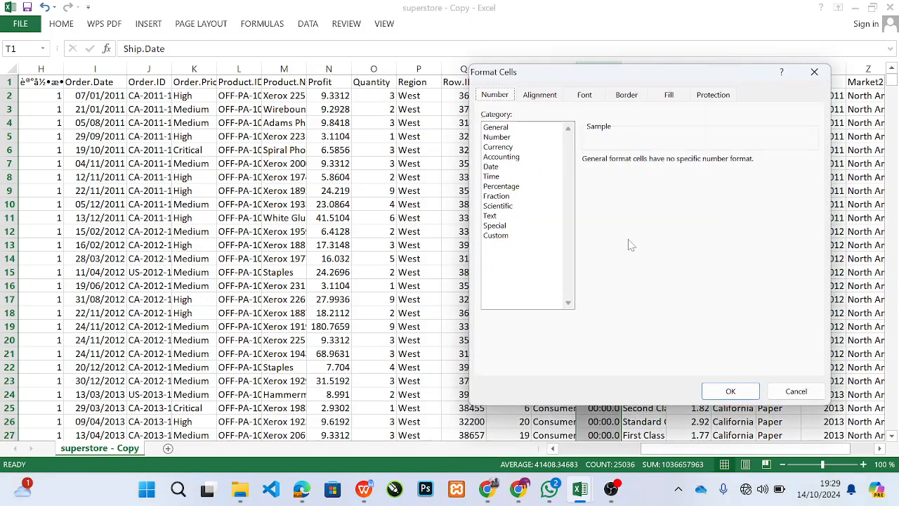
pyautogui.click(496, 167)
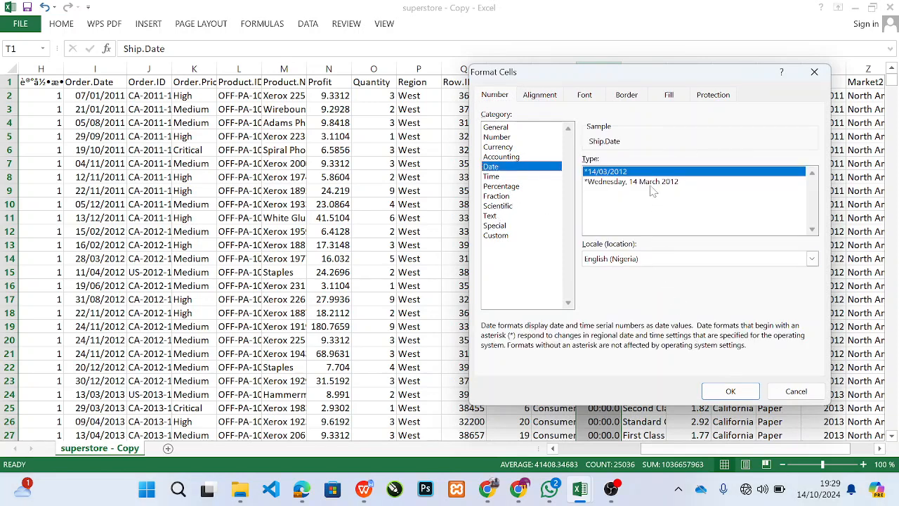
pyautogui.click(648, 183)
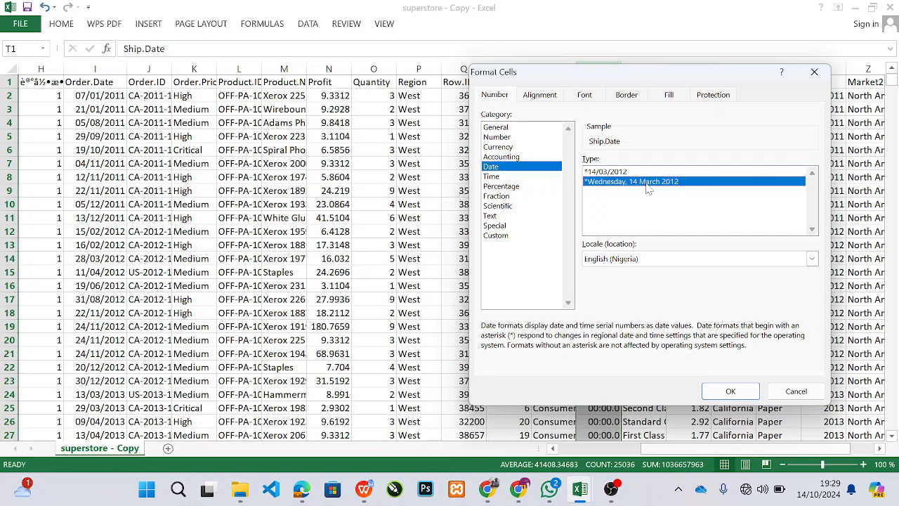
pyautogui.click(632, 174)
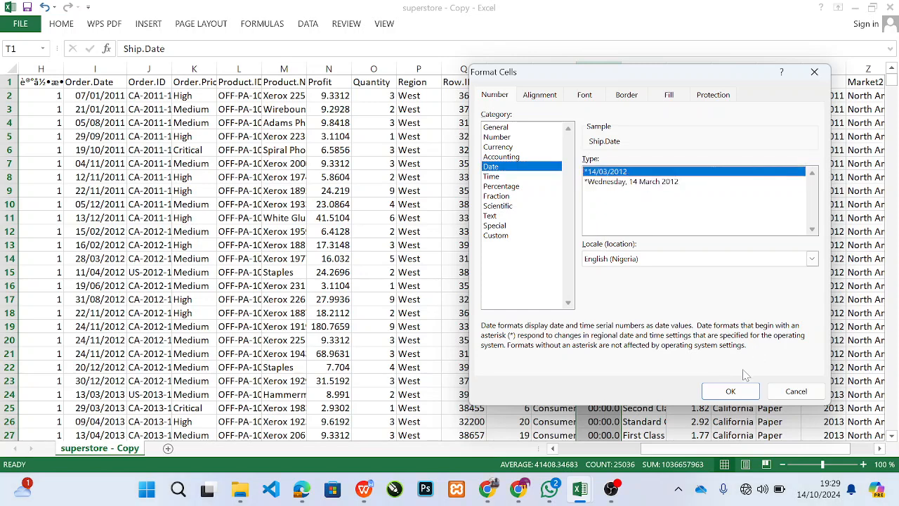
pyautogui.click(738, 393)
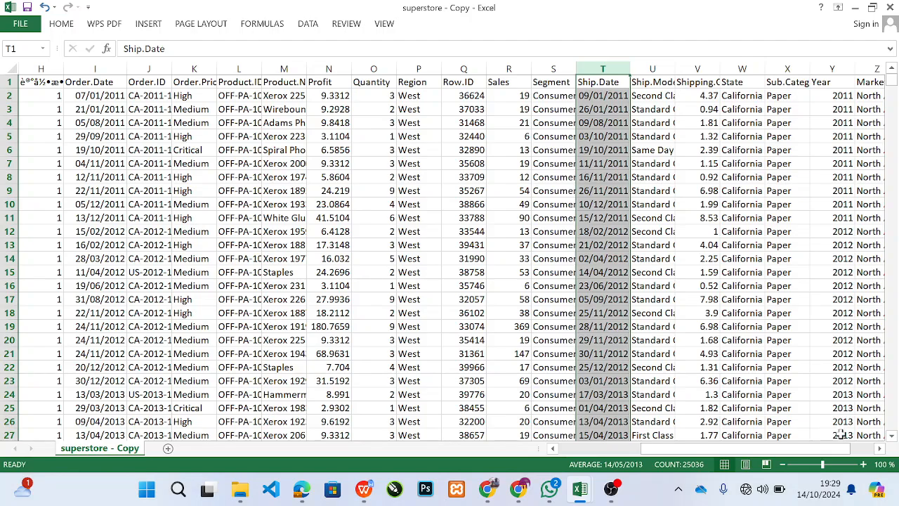
pyautogui.click(881, 448)
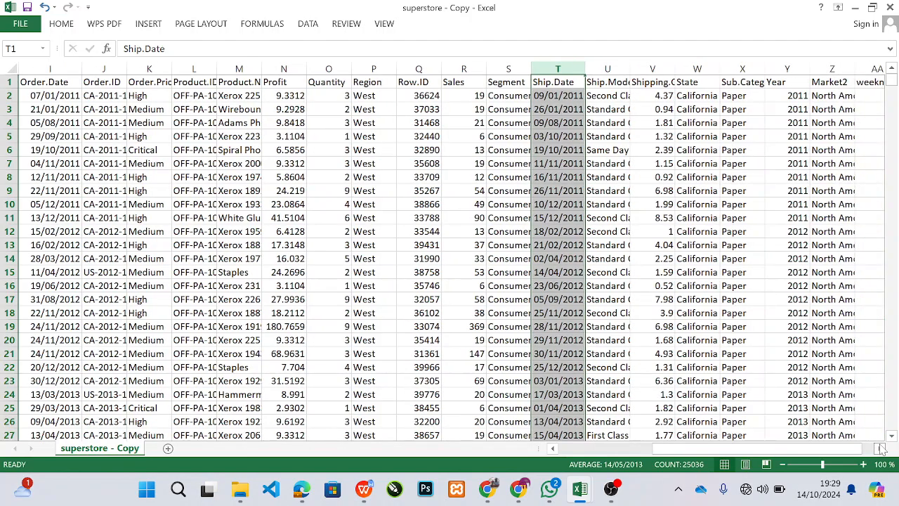
pyautogui.click(880, 449)
pyautogui.click(881, 449)
pyautogui.click(881, 448)
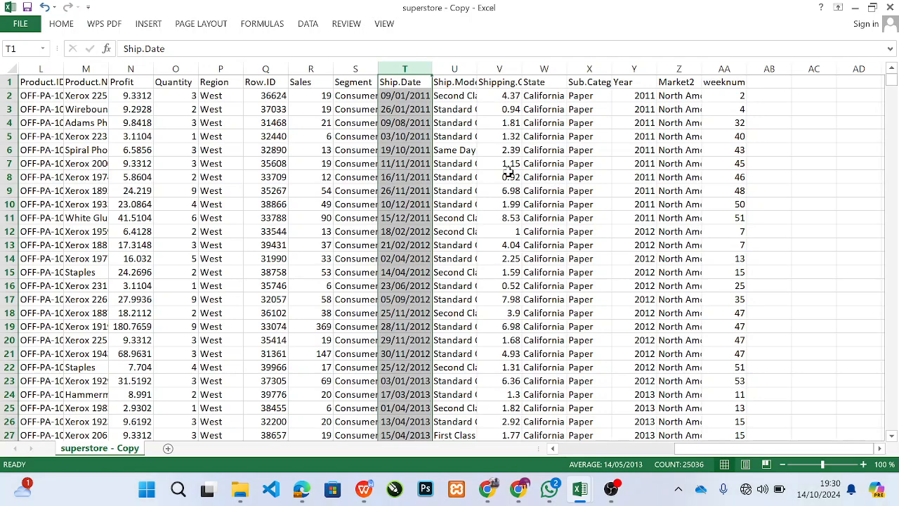
pyautogui.click(155, 27)
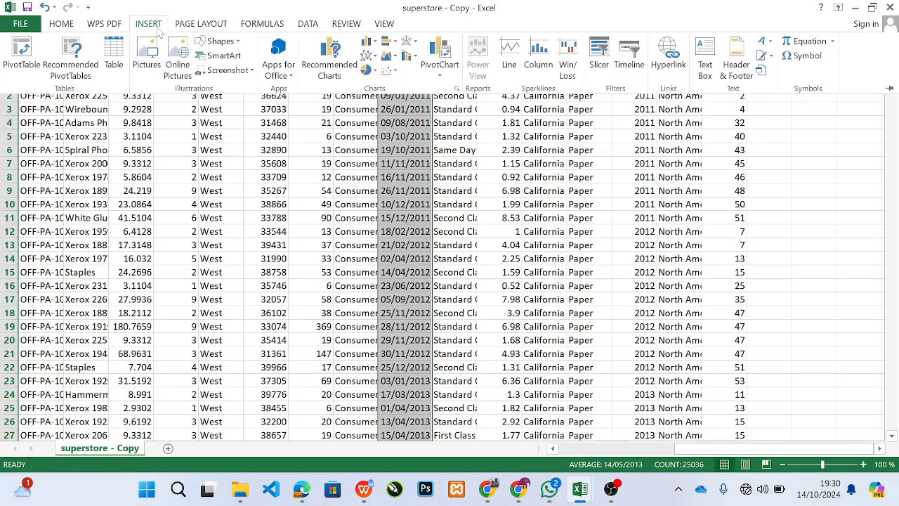
pyautogui.click(22, 60)
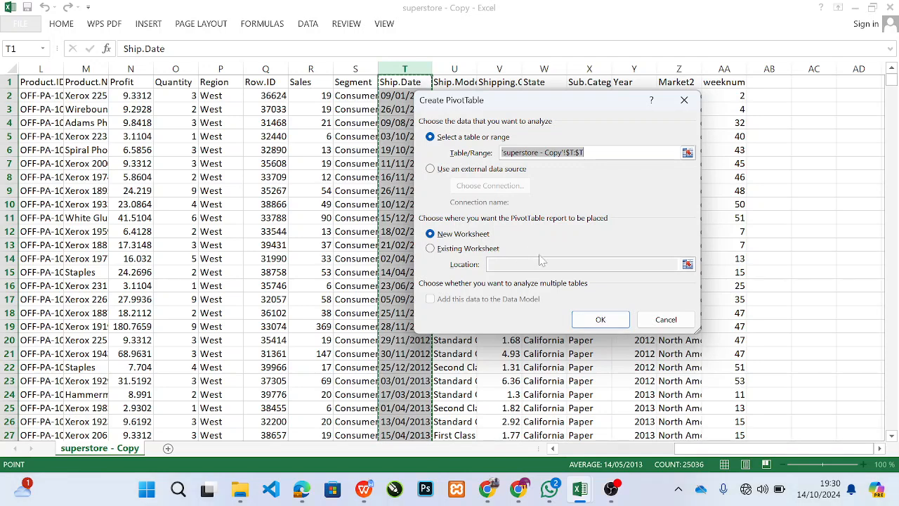
pyautogui.click(600, 320)
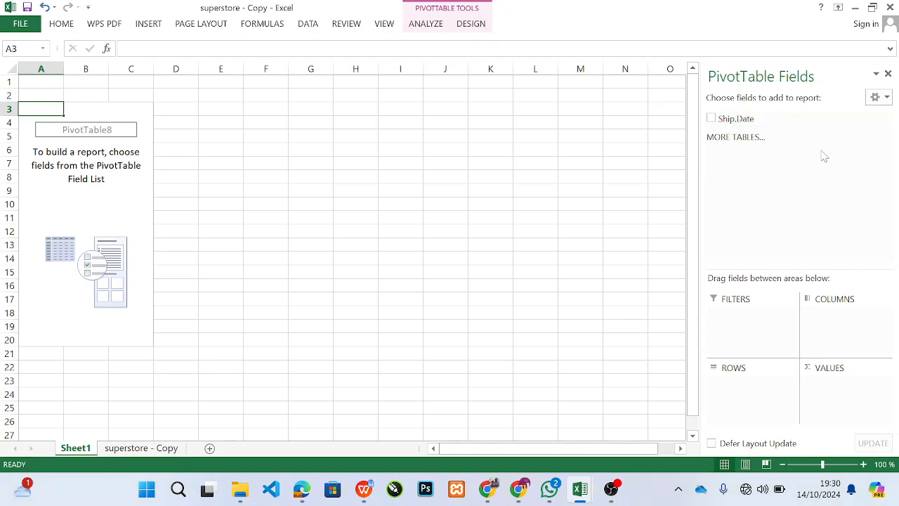
pyautogui.rightClick(79, 449)
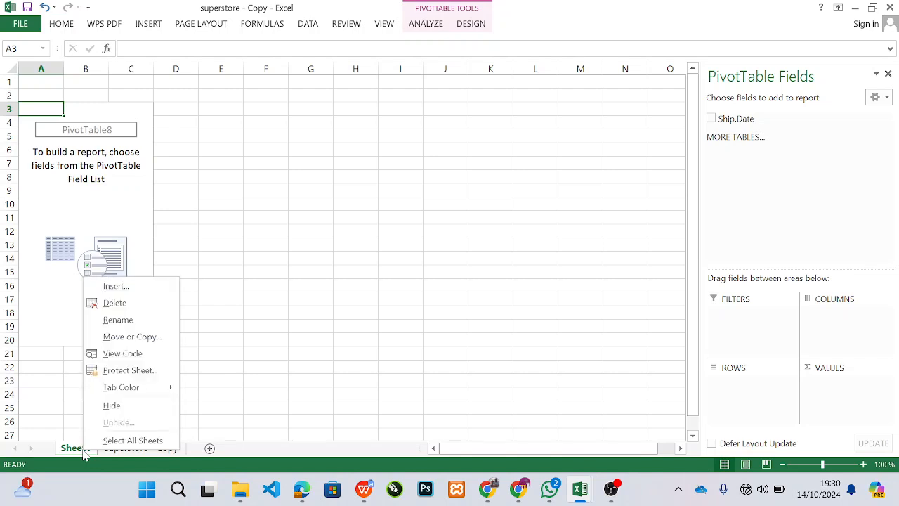
pyautogui.click(126, 310)
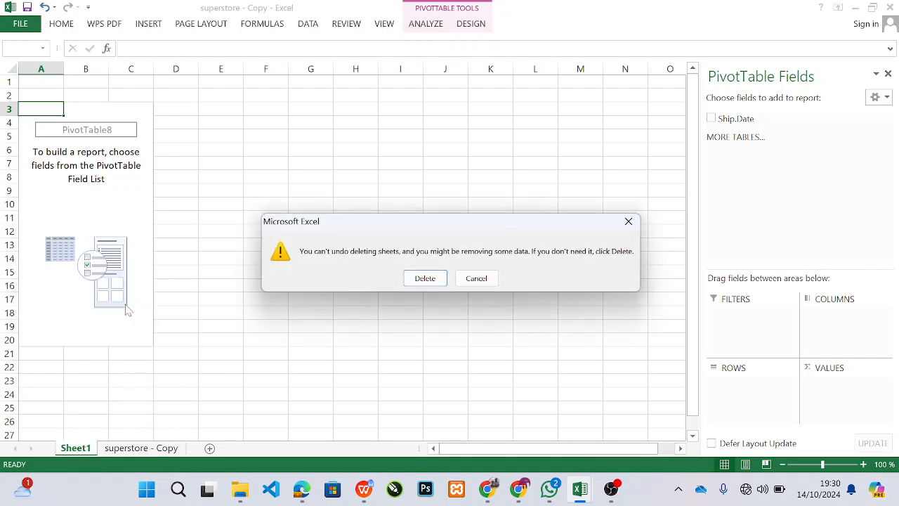
pyautogui.click(428, 279)
# Create a PivotTable on a new worksheet from the full superstore data range $A$1:$AA$25036.
pyautogui.click(257, 167)
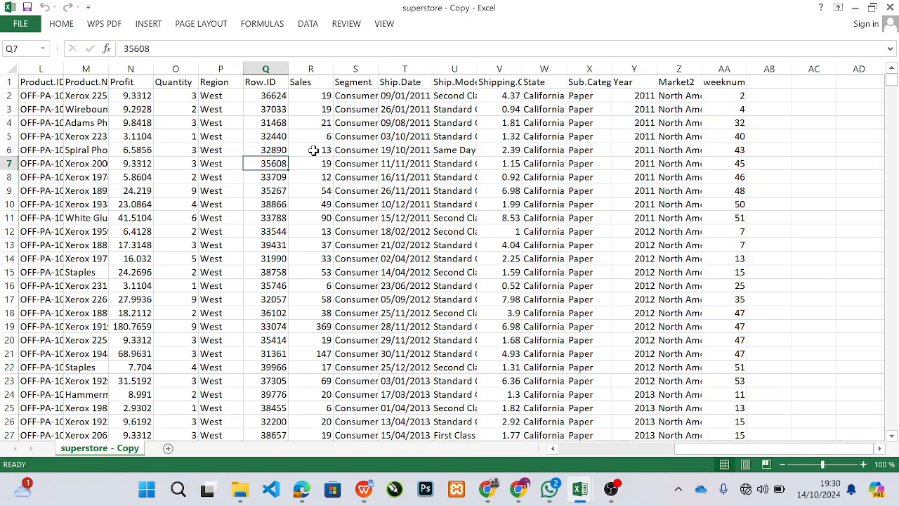
pyautogui.click(148, 25)
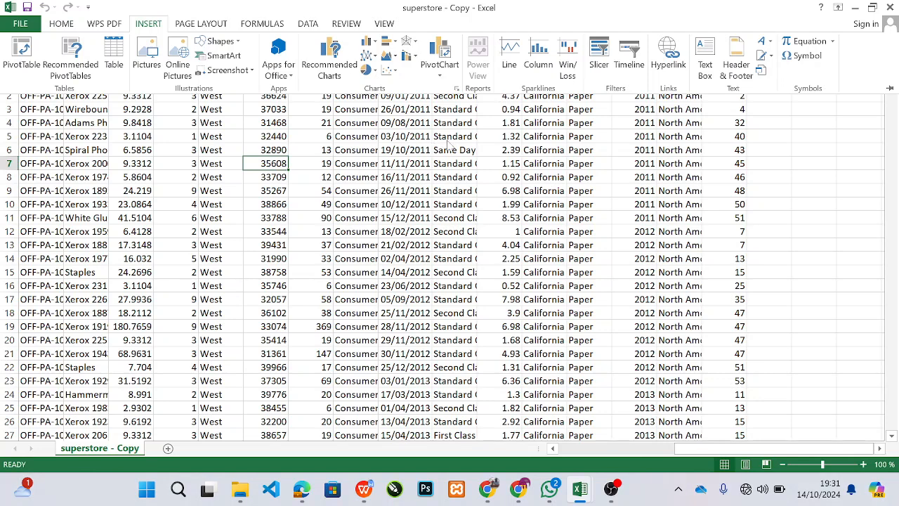
pyautogui.click(265, 165)
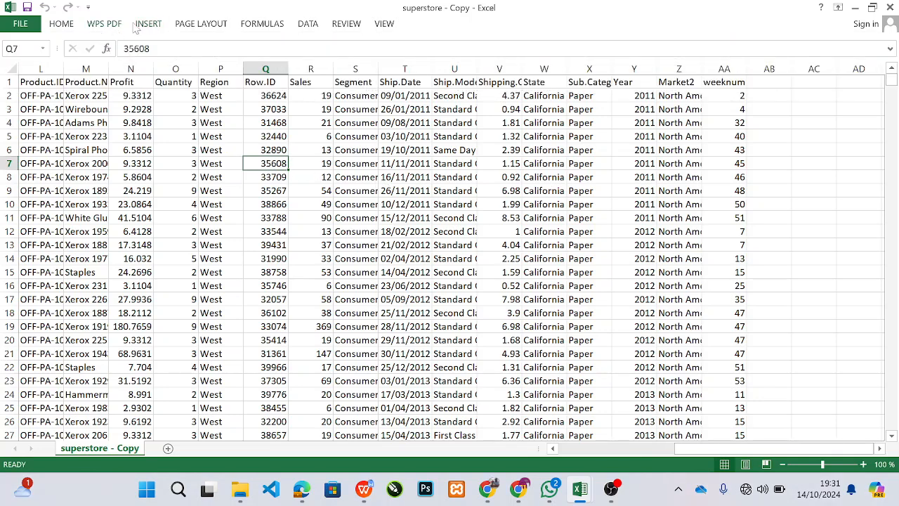
pyautogui.click(148, 24)
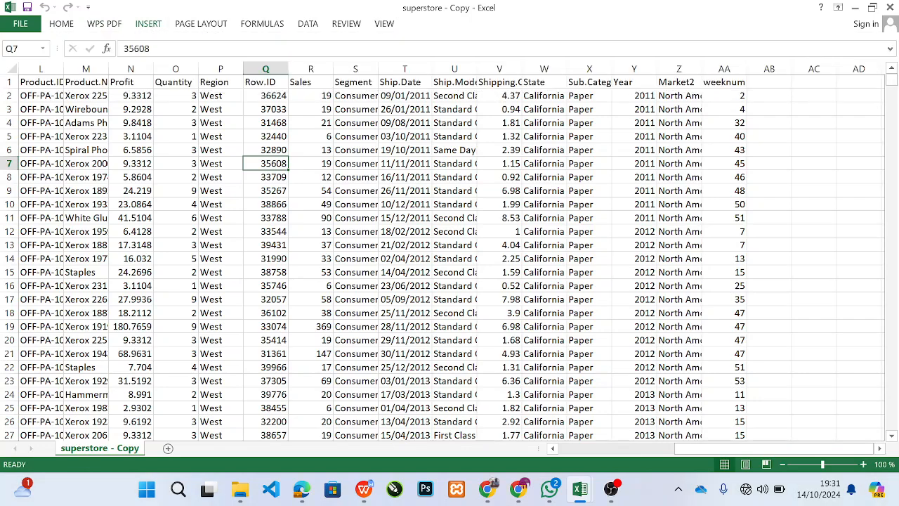
pyautogui.click(23, 55)
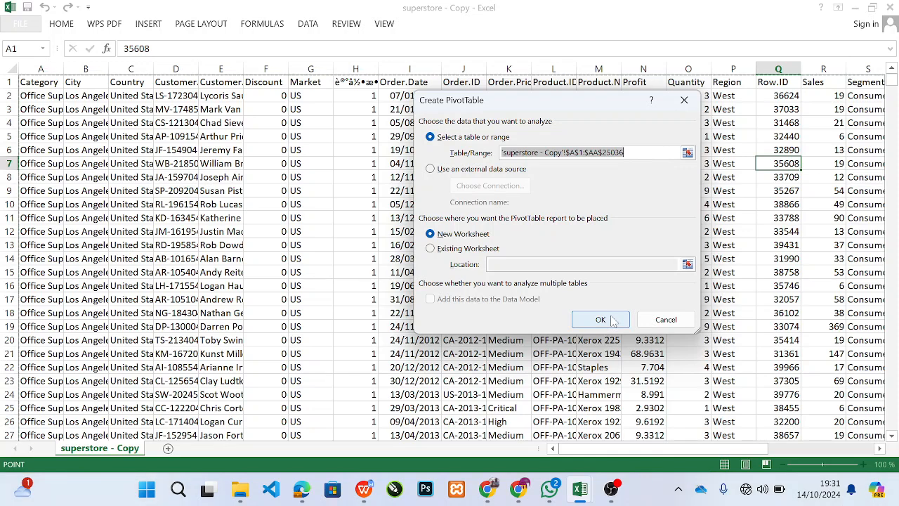
pyautogui.click(601, 320)
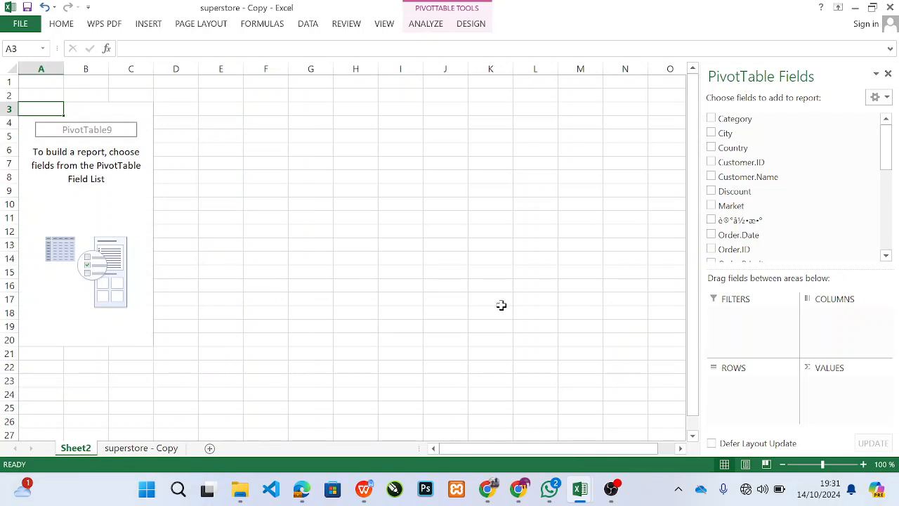
# Lay out the PivotTable with Region as rows, Category as columns and Sum of Sales as values.
pyautogui.moveTo(887, 159); pyautogui.dragTo(887, 194)
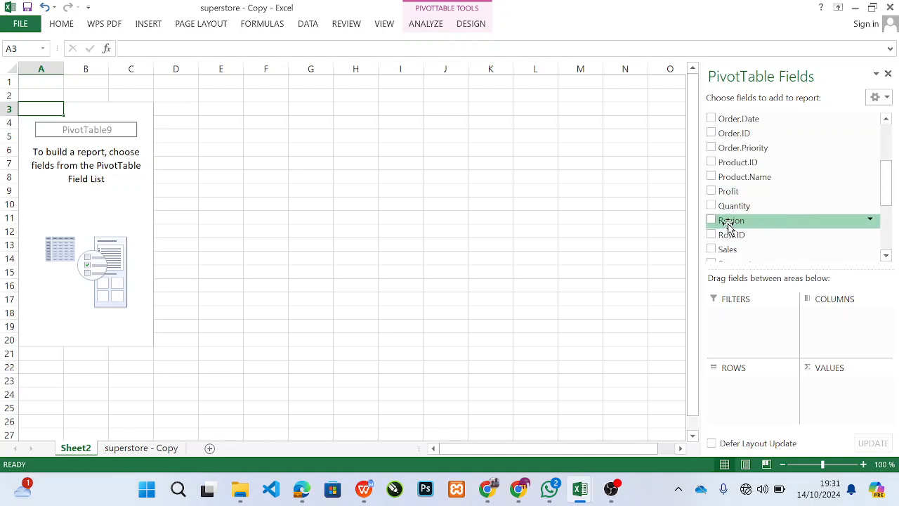
pyautogui.moveTo(728, 226); pyautogui.dragTo(733, 401)
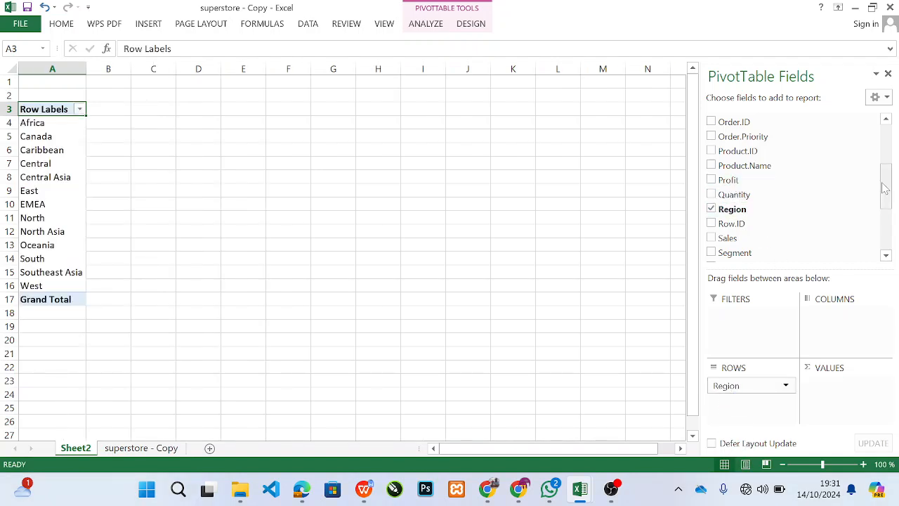
pyautogui.moveTo(887, 189); pyautogui.dragTo(887, 156)
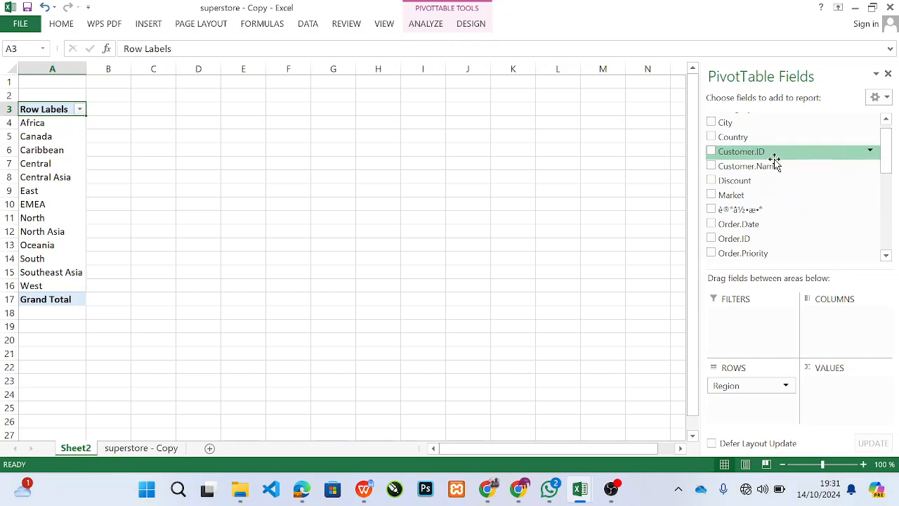
pyautogui.moveTo(885, 145); pyautogui.dragTo(867, 138)
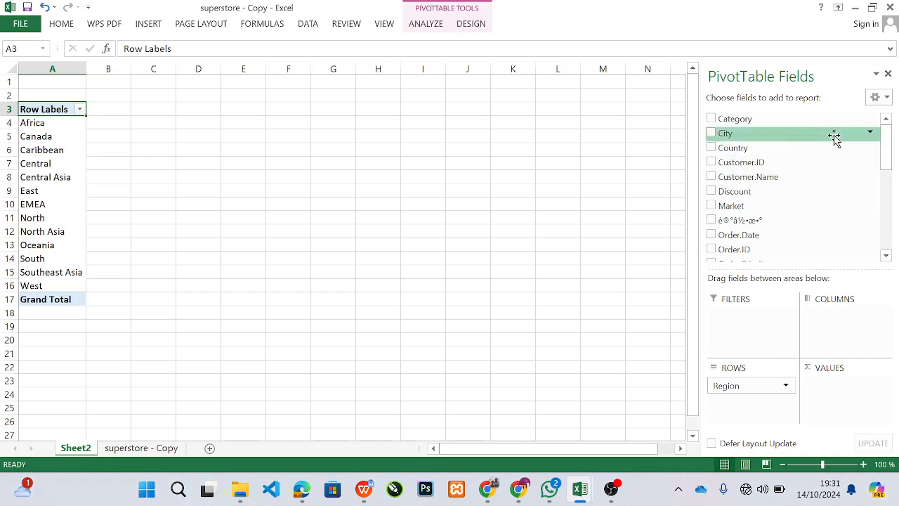
pyautogui.moveTo(739, 121); pyautogui.dragTo(827, 317)
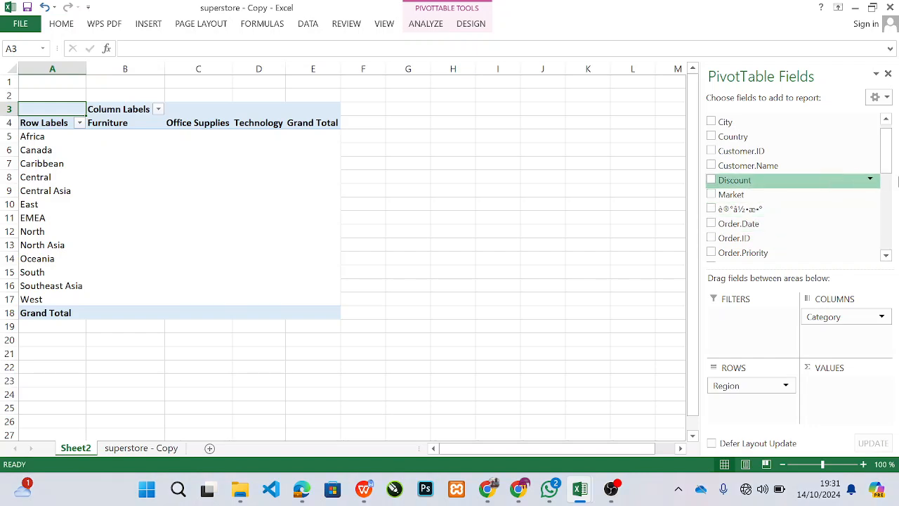
pyautogui.moveTo(885, 168); pyautogui.dragTo(885, 217)
pyautogui.moveTo(722, 196); pyautogui.dragTo(827, 387)
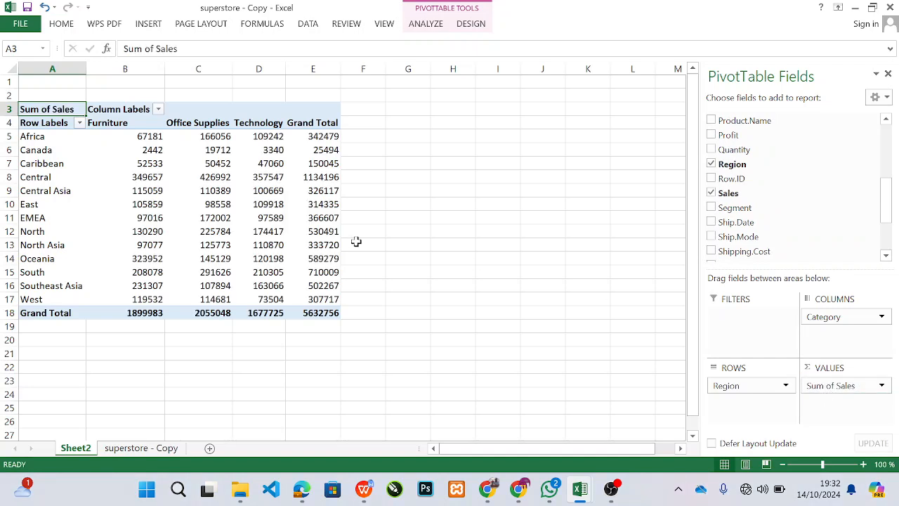
# Title the region PivotTable "Sales Total Per Region with Product Category" in cell A2.
pyautogui.click(58, 96)
pyautogui.write('s')
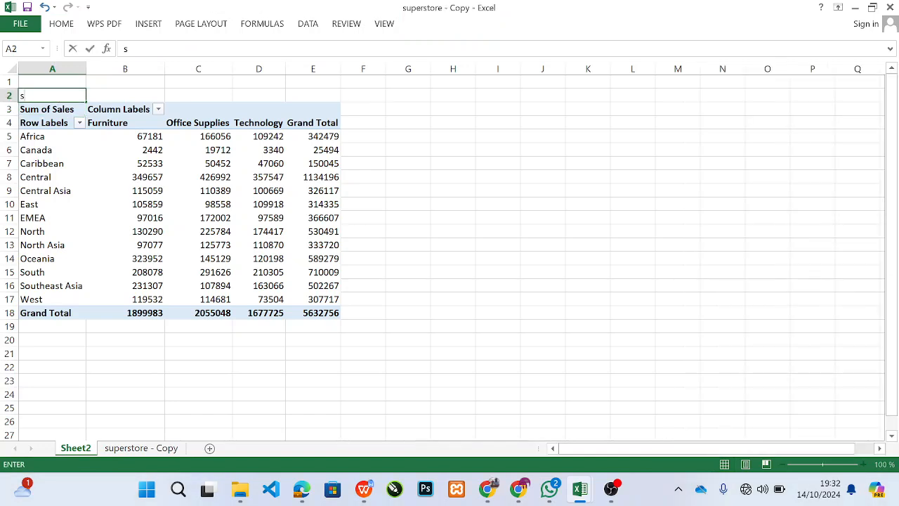
pyautogui.write('a')
pyautogui.press('BackSpace')
pyautogui.press('BackSpace')
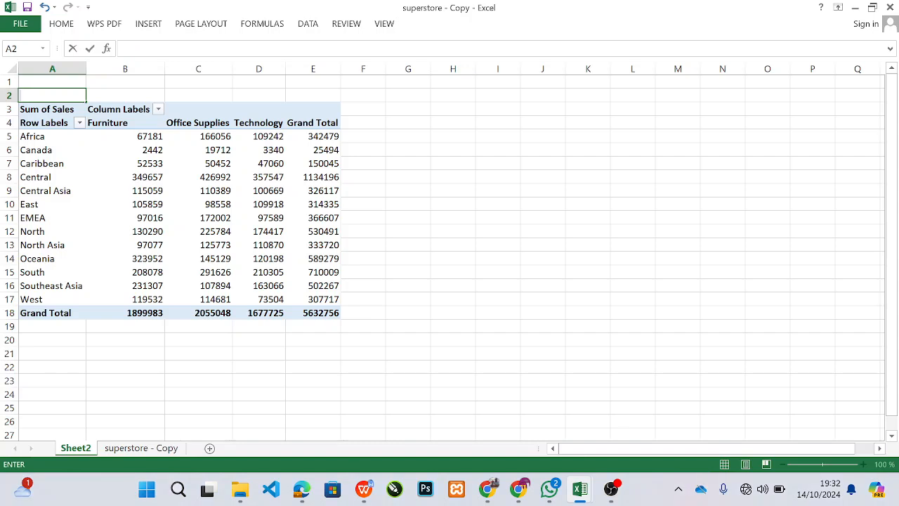
pyautogui.write('Sale per')
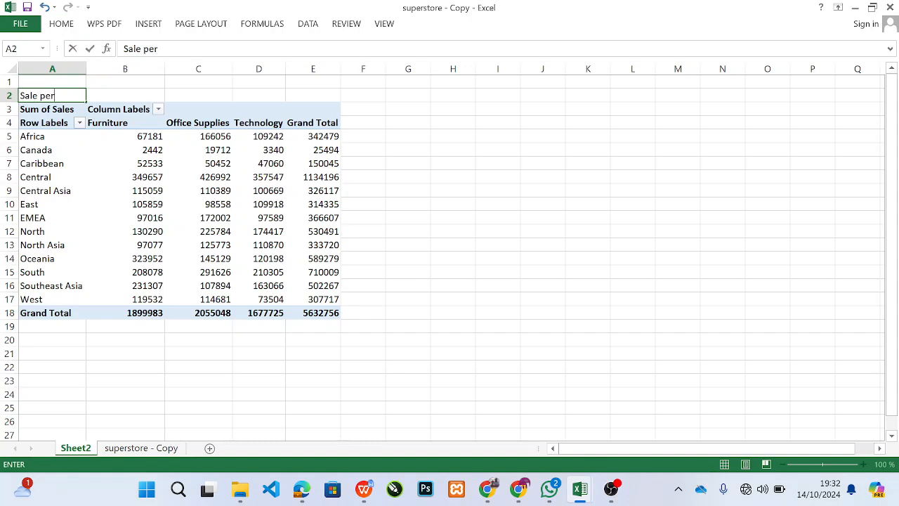
pyautogui.press('BackSpace')
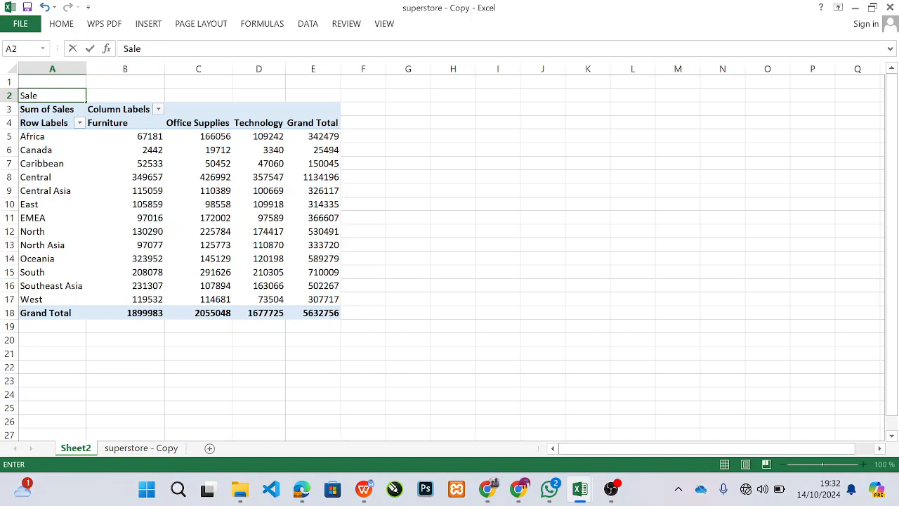
pyautogui.write('Re')
pyautogui.press('BackSpace')
pyautogui.press('BackSpace')
pyautogui.press('BackSpace')
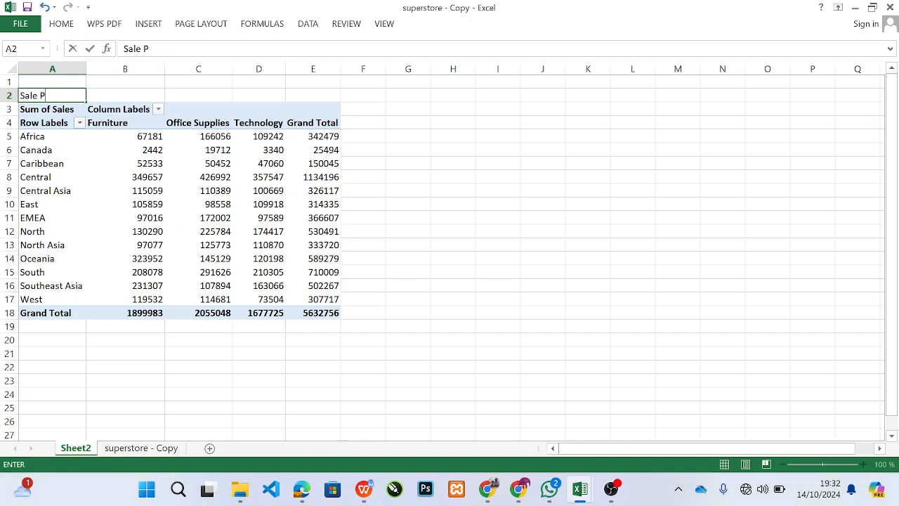
pyautogui.write('s')
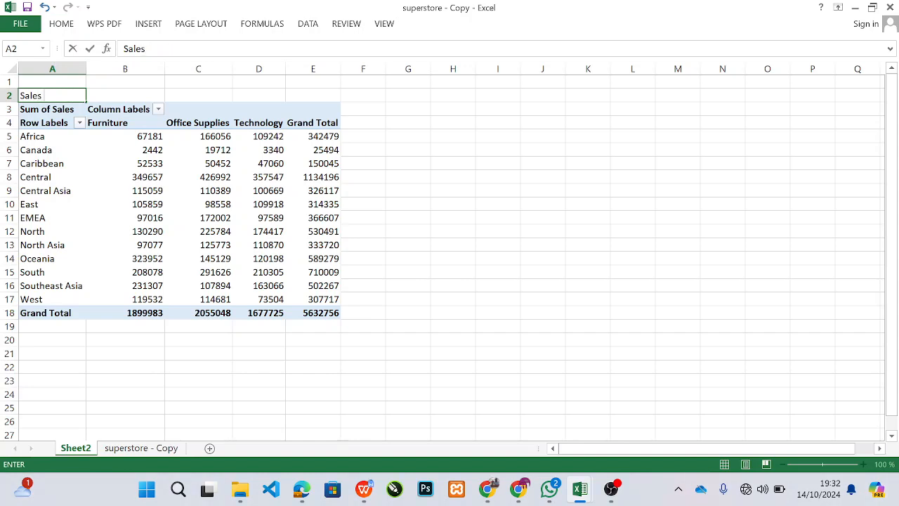
pyautogui.write(' Ttot')
pyautogui.press('BackSpace')
pyautogui.press('BackSpace')
pyautogui.press('BackSpace')
pyautogui.write('otal')
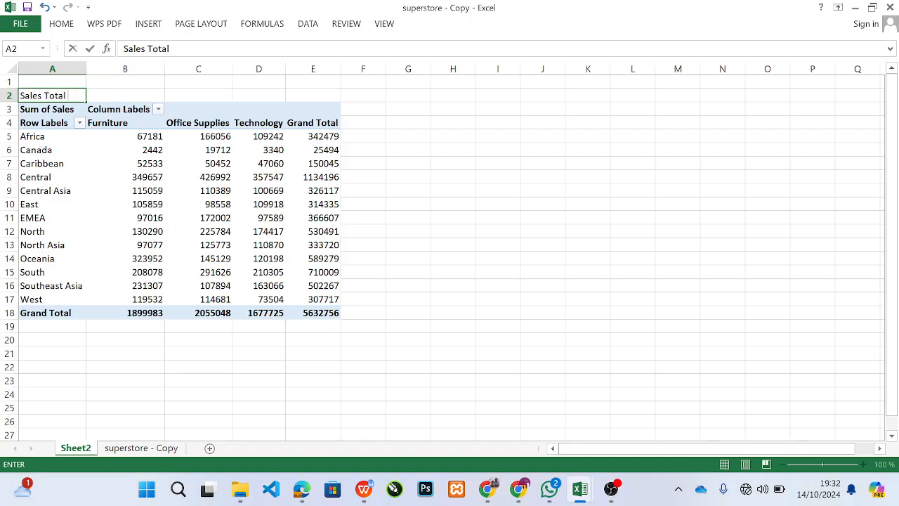
pyautogui.write(' Per')
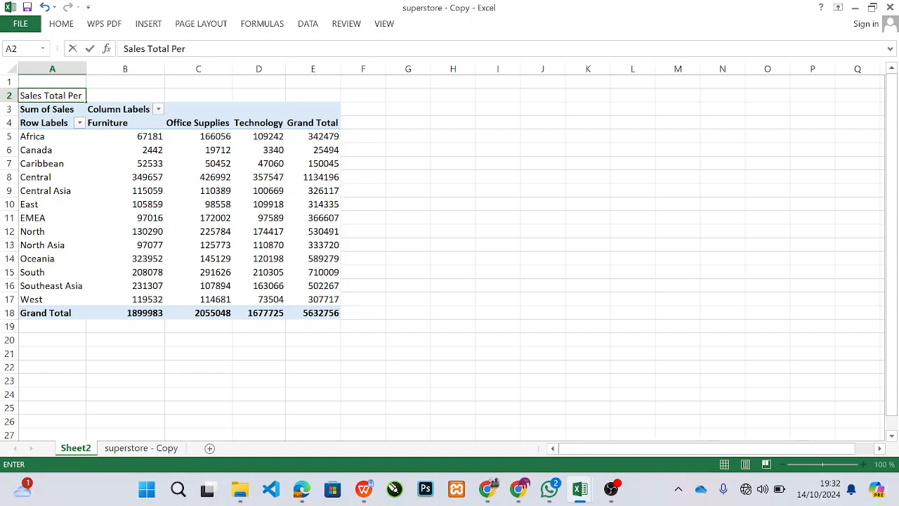
pyautogui.write(' Region with')
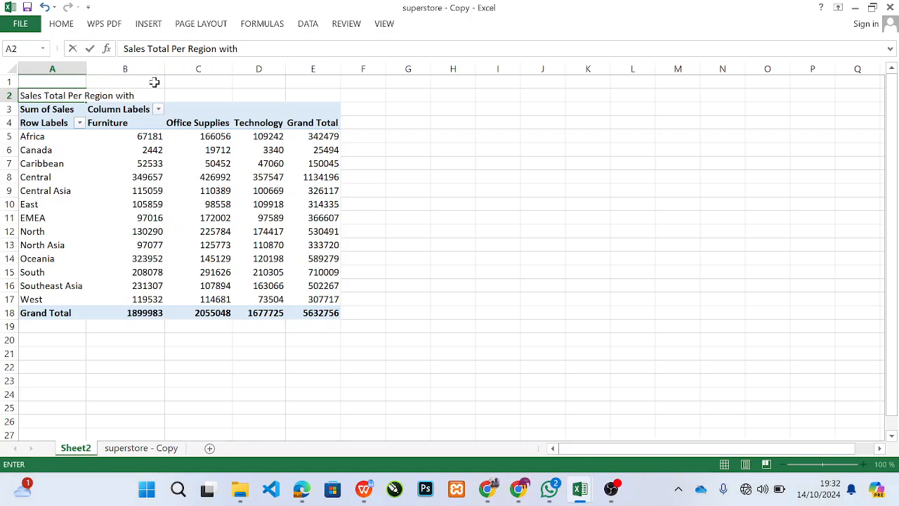
pyautogui.write('of')
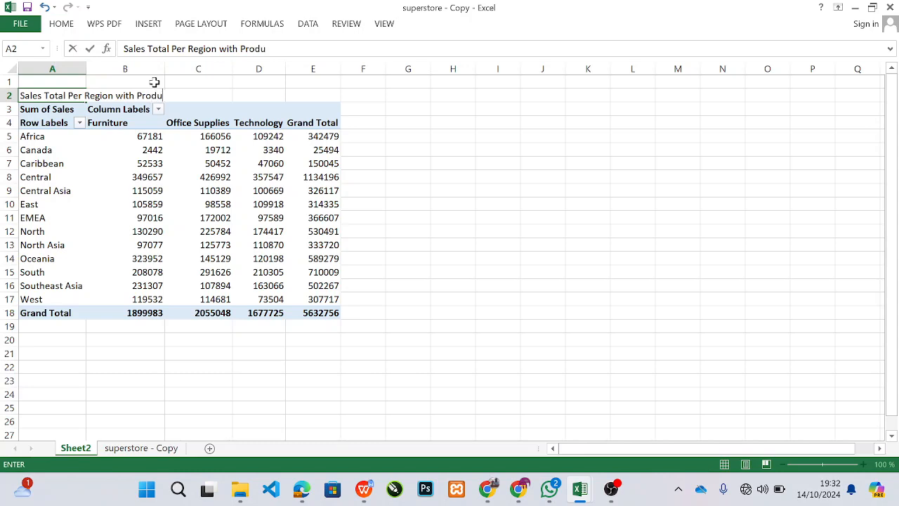
pyautogui.write('uct Category')
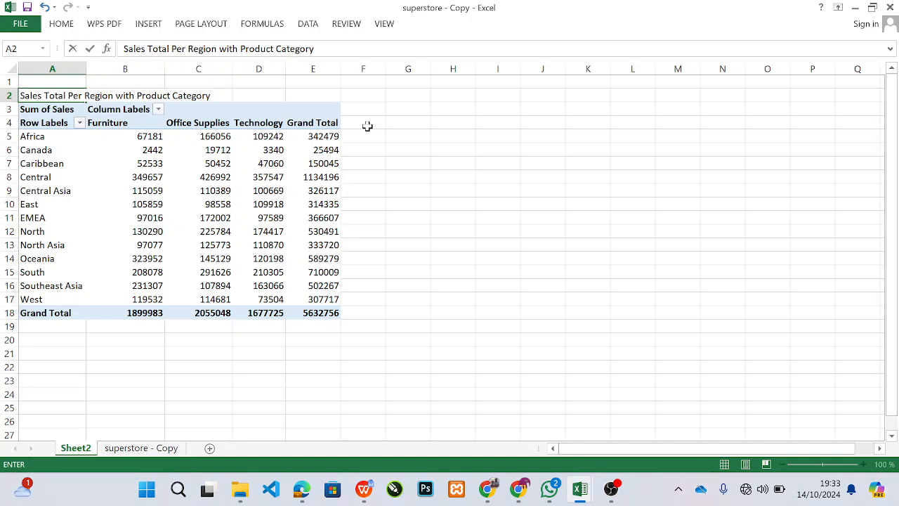
pyautogui.click(415, 112)
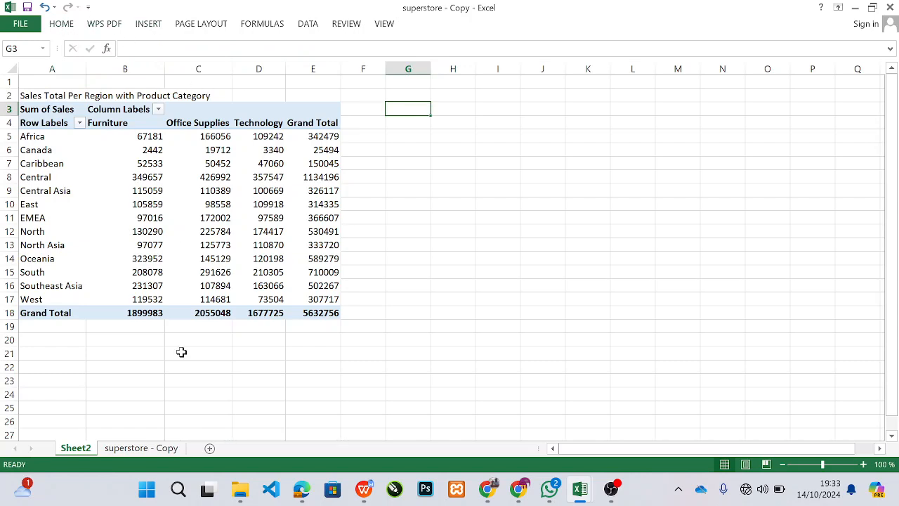
# Create a second PivotTable from the superstore data range $A$1:$AA$25036, placed on the existing Sheet2 at cell G3.
pyautogui.click(144, 449)
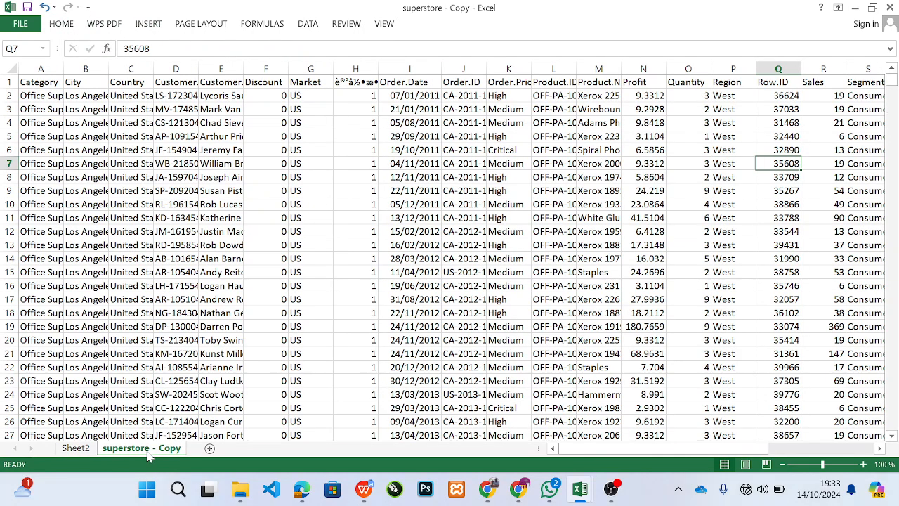
pyautogui.click(201, 203)
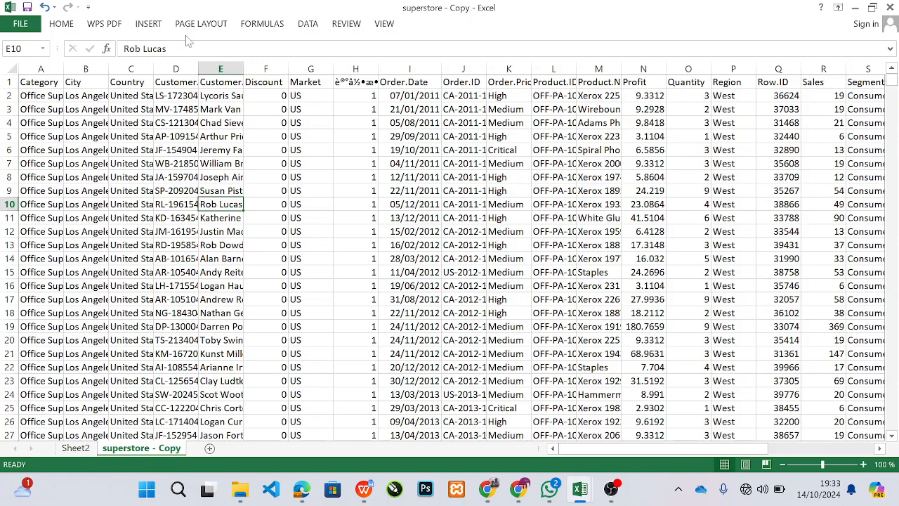
pyautogui.click(151, 26)
pyautogui.click(21, 49)
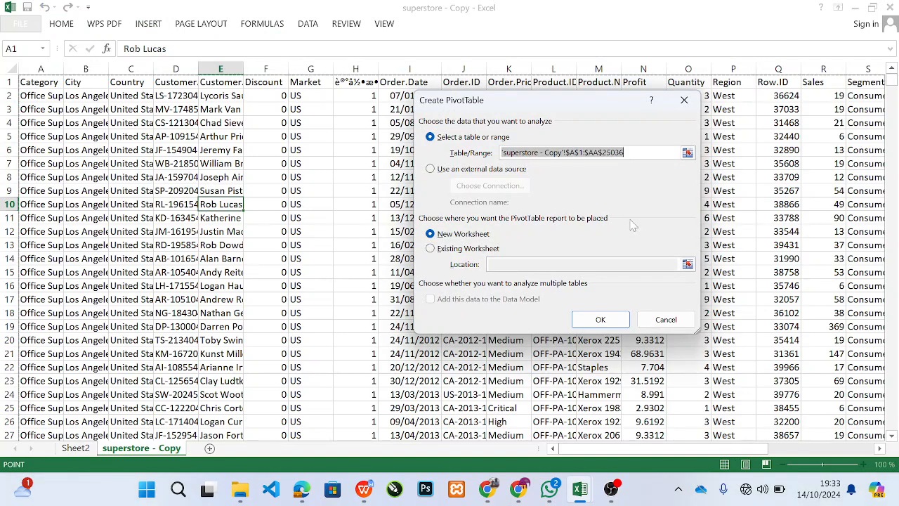
pyautogui.click(491, 251)
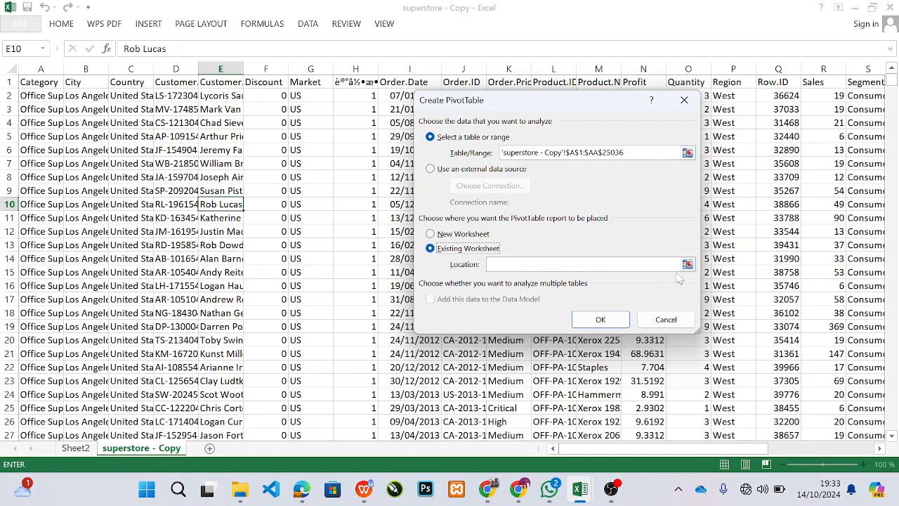
pyautogui.click(688, 264)
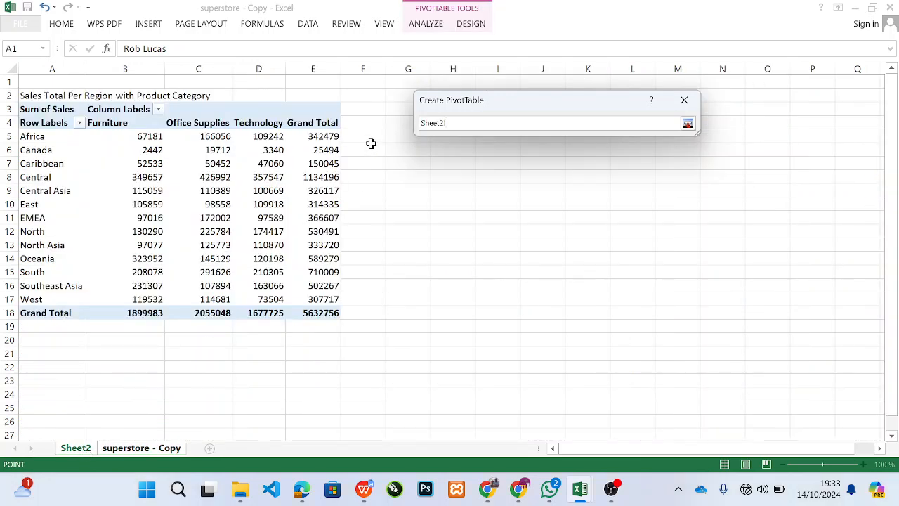
pyautogui.click(398, 110)
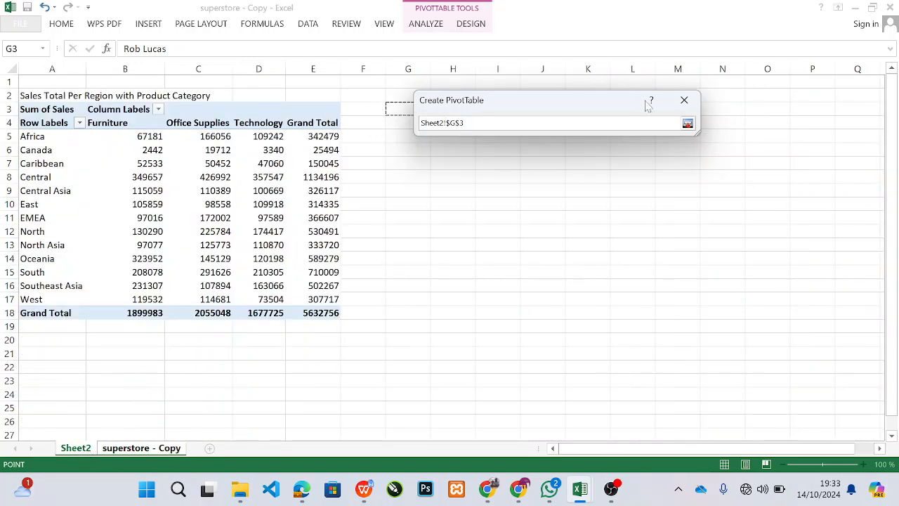
pyautogui.click(688, 124)
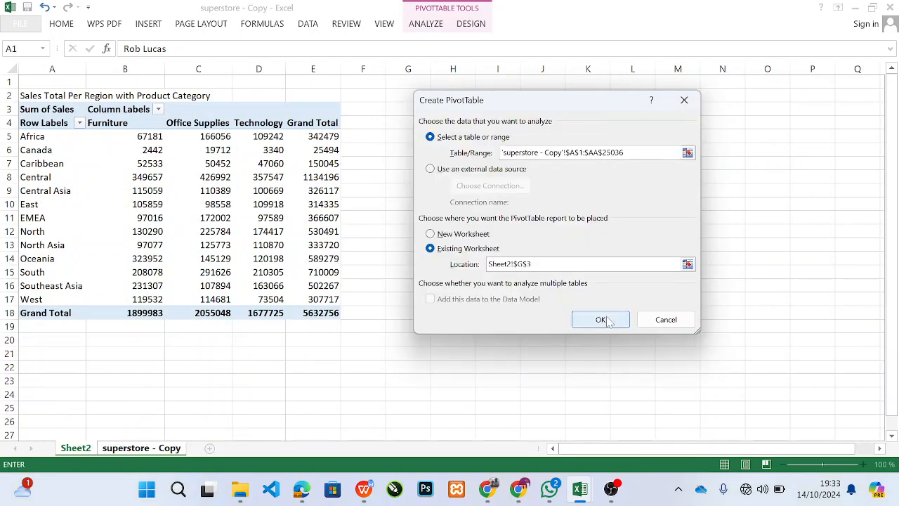
pyautogui.click(602, 320)
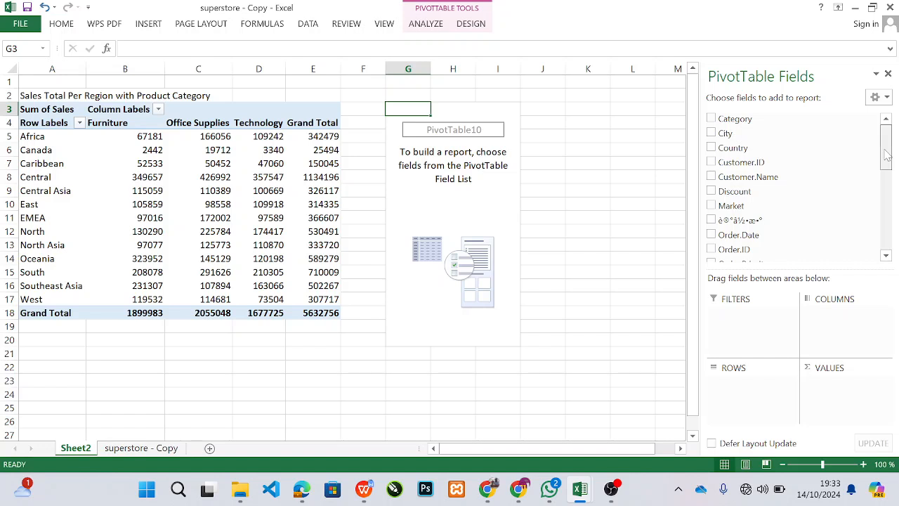
# Lay out the new PivotTable with Year as rows and Sum of Sales and Sum of Profit as values.
pyautogui.moveTo(886, 156); pyautogui.dragTo(886, 225)
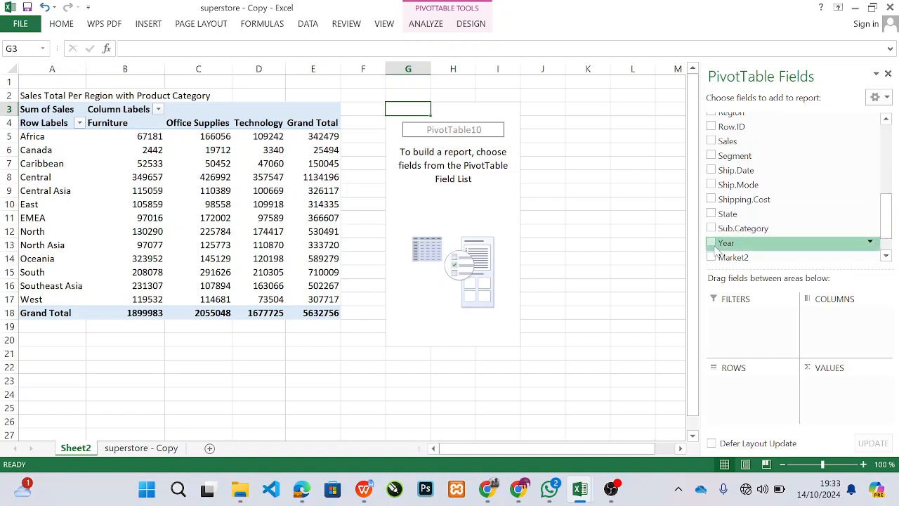
pyautogui.moveTo(716, 243); pyautogui.dragTo(745, 383)
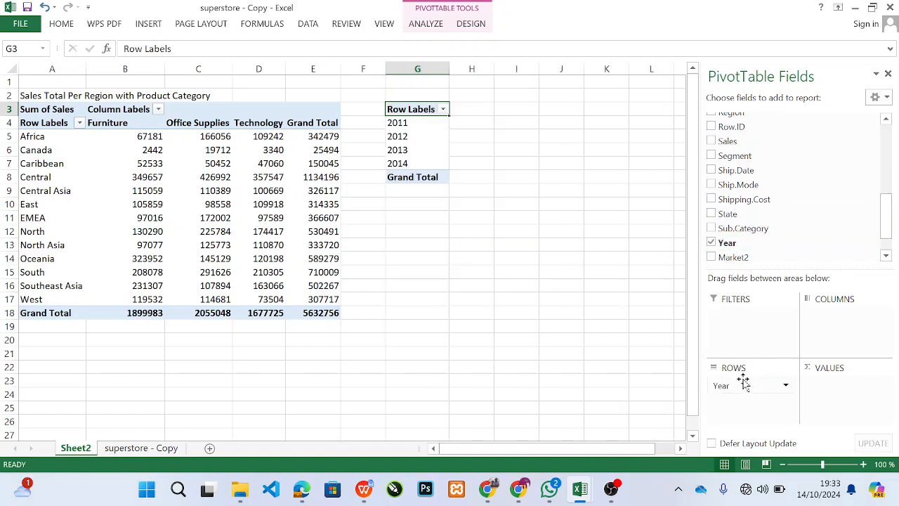
pyautogui.moveTo(729, 141); pyautogui.dragTo(834, 390)
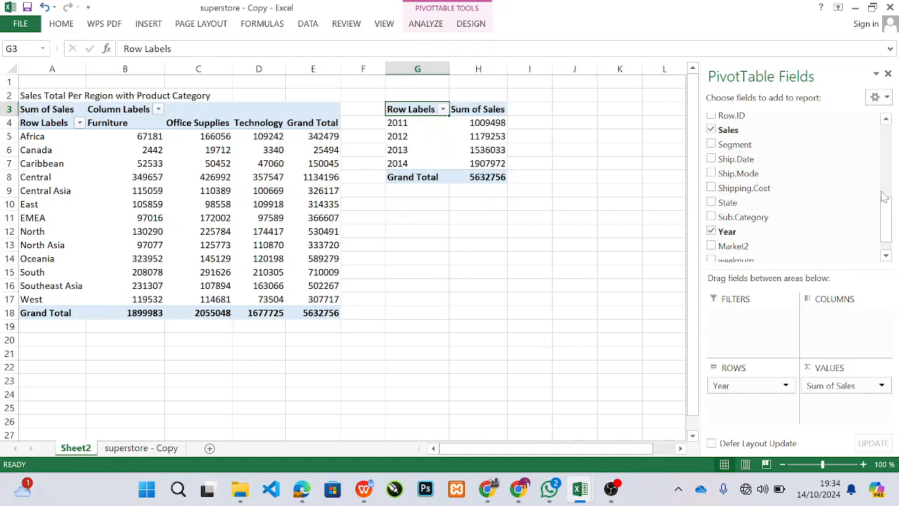
pyautogui.moveTo(888, 212); pyautogui.dragTo(888, 173)
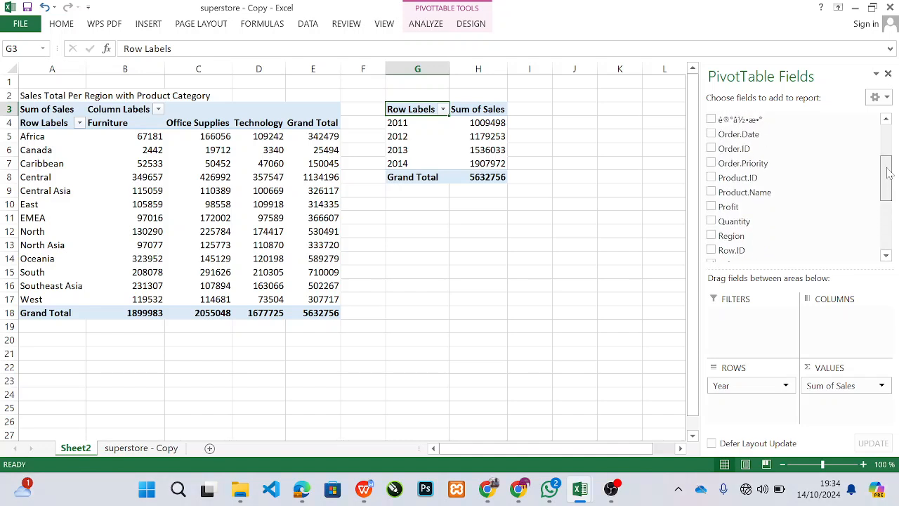
pyautogui.moveTo(728, 206); pyautogui.dragTo(827, 414)
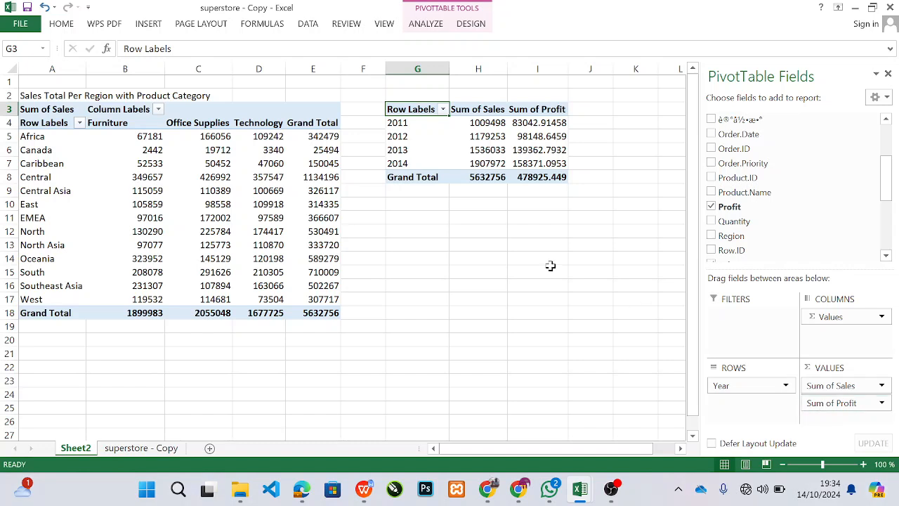
# Title the yearly PivotTable "Sales and Profit Yearly Summary" in cell G2.
pyautogui.click(424, 95)
pyautogui.write('Sales and Profit')
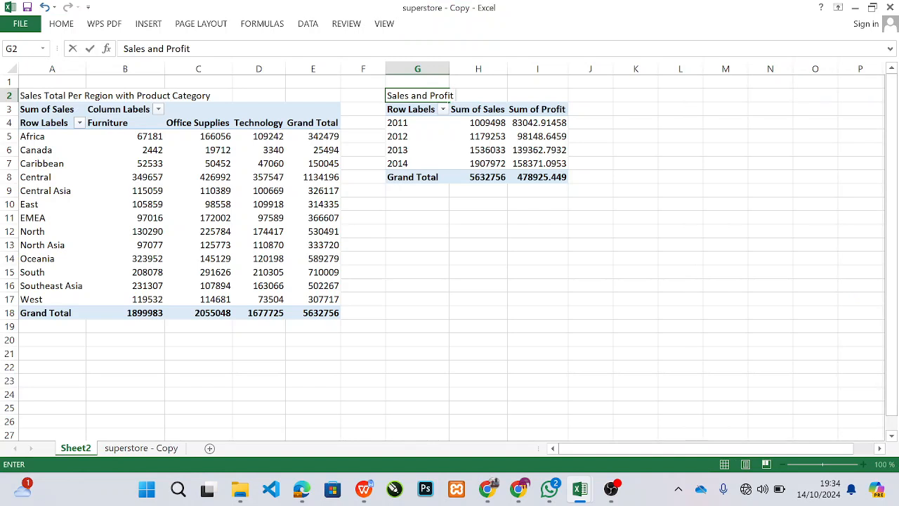
pyautogui.write('Yearly table')
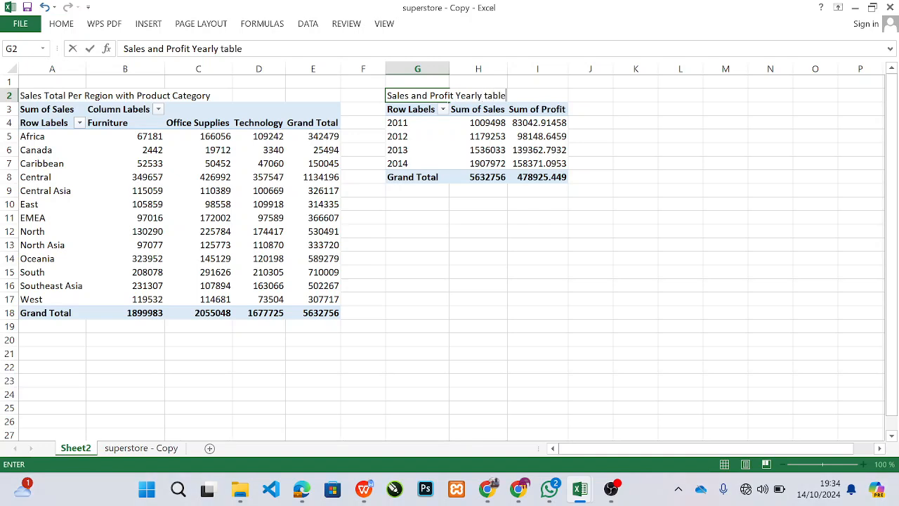
pyautogui.press('BackSpace')
pyautogui.press('BackSpace')
pyautogui.press('BackSpace')
pyautogui.press('BackSpace')
pyautogui.press('BackSpace')
pyautogui.write('Summary')
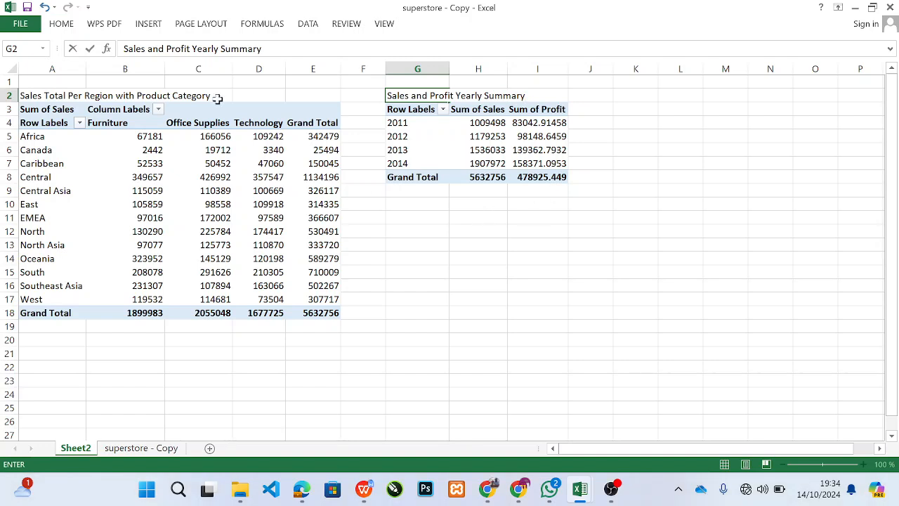
# Create a third PivotTable from the superstore data range $A$1:$AA$25036, placed on the existing Sheet2 at cell G10.
pyautogui.click(168, 449)
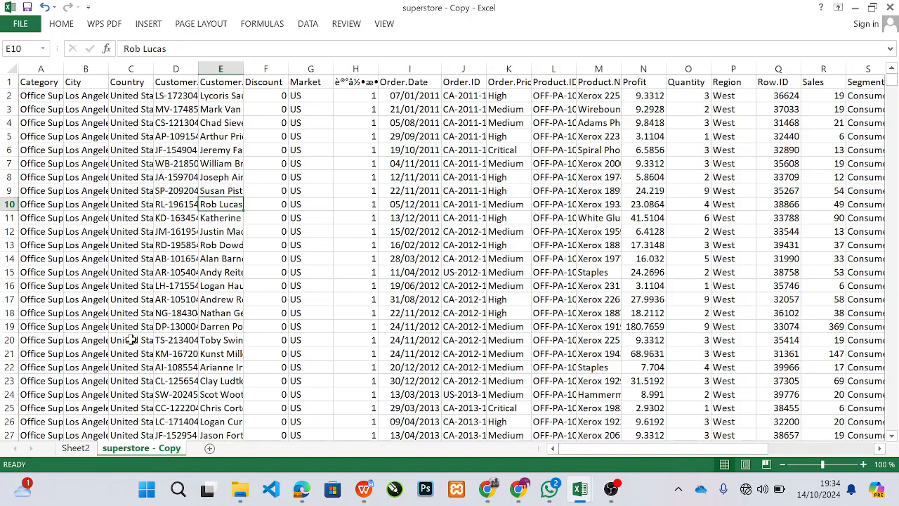
pyautogui.click(150, 25)
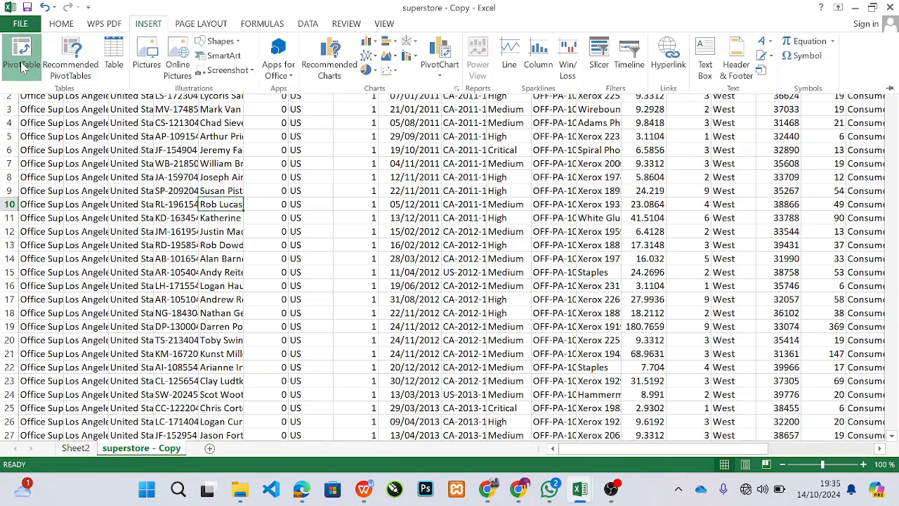
pyautogui.click(23, 66)
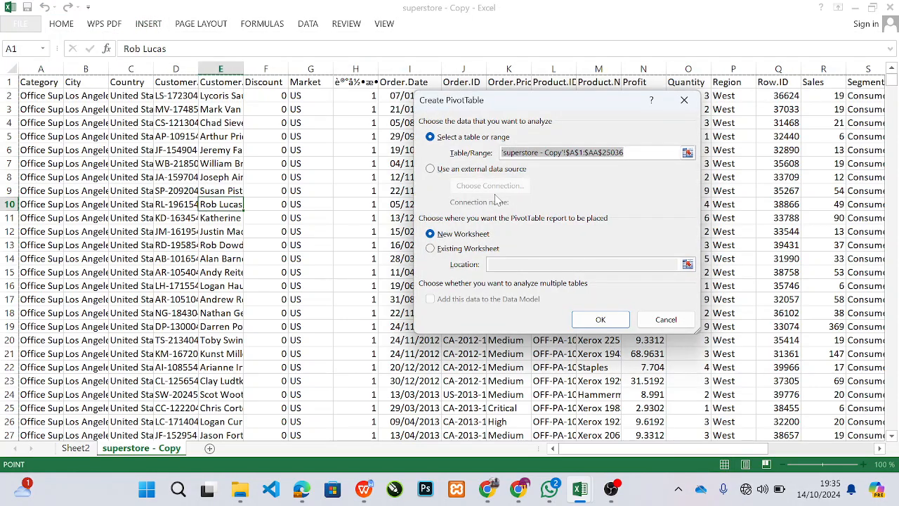
pyautogui.click(472, 249)
pyautogui.click(686, 263)
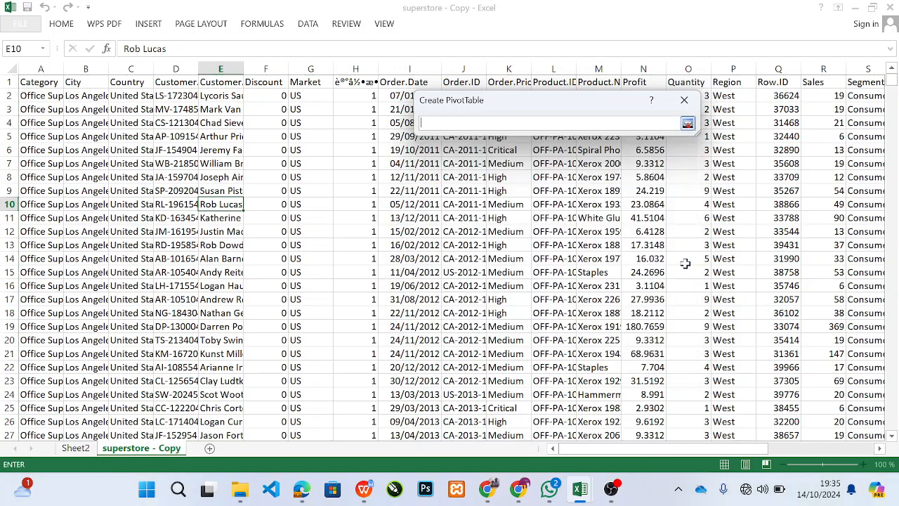
pyautogui.click(89, 451)
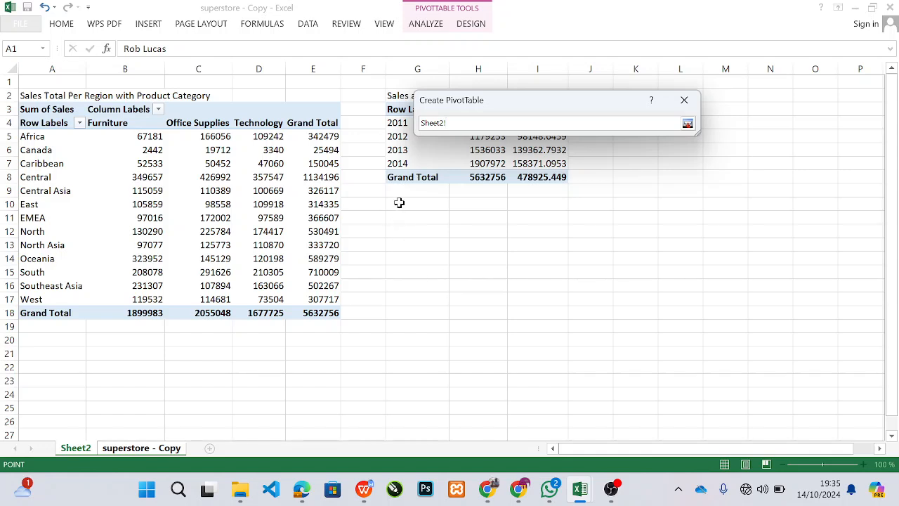
pyautogui.click(399, 206)
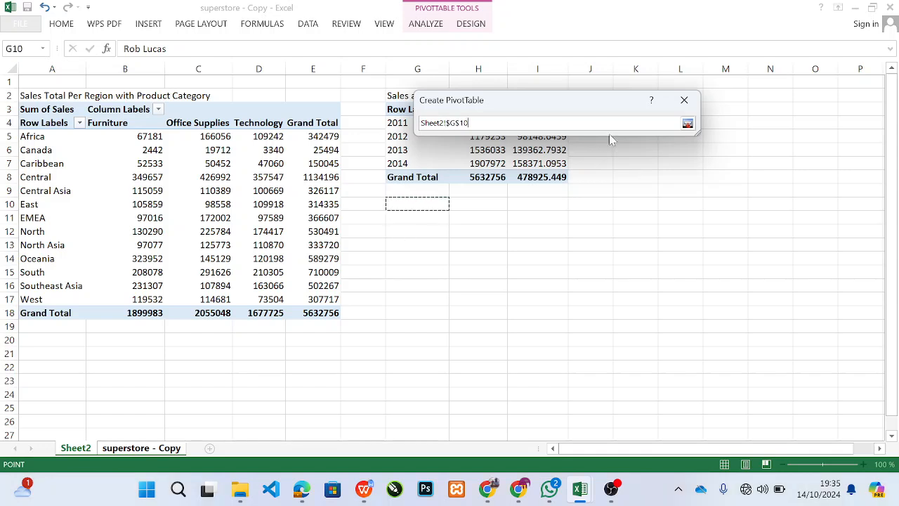
pyautogui.click(687, 123)
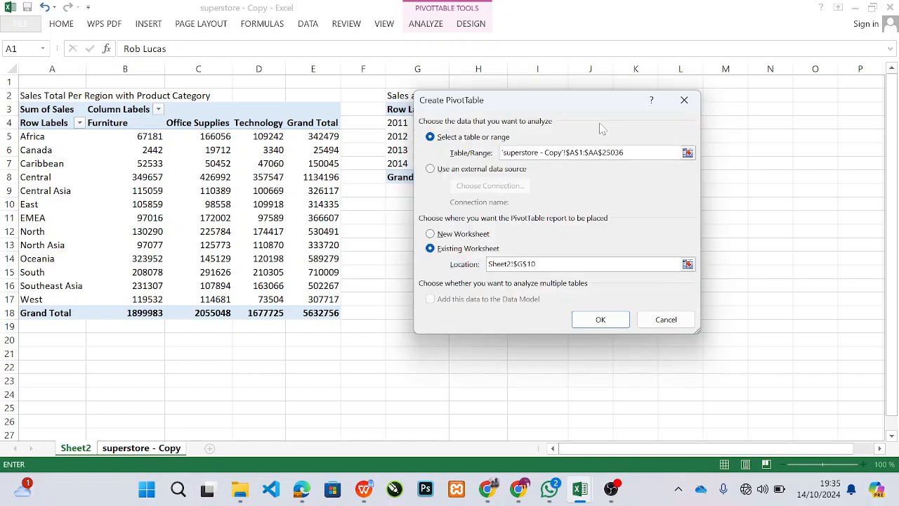
pyautogui.click(599, 320)
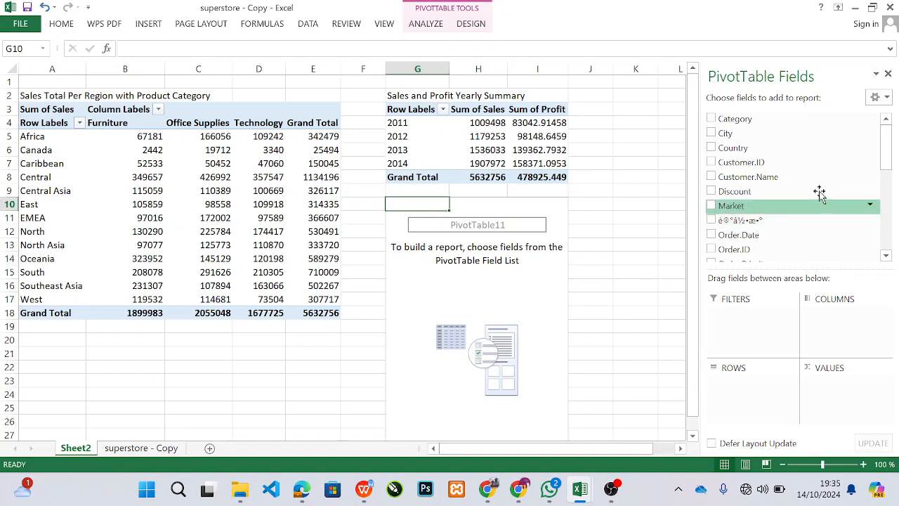
# Lay out the PivotTable at G10 with Region as rows and Sum of Profit as values.
pyautogui.moveTo(886, 153); pyautogui.dragTo(887, 201)
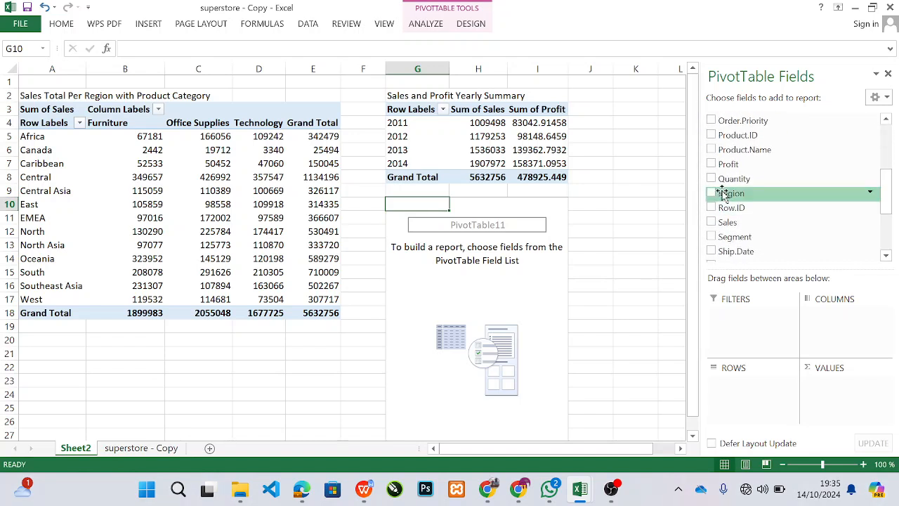
pyautogui.moveTo(723, 193); pyautogui.dragTo(737, 385)
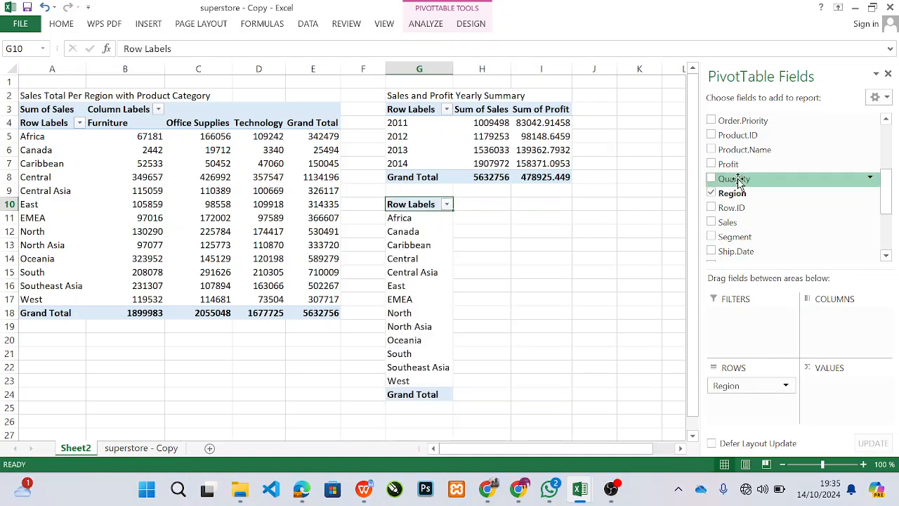
pyautogui.moveTo(730, 166); pyautogui.dragTo(831, 394)
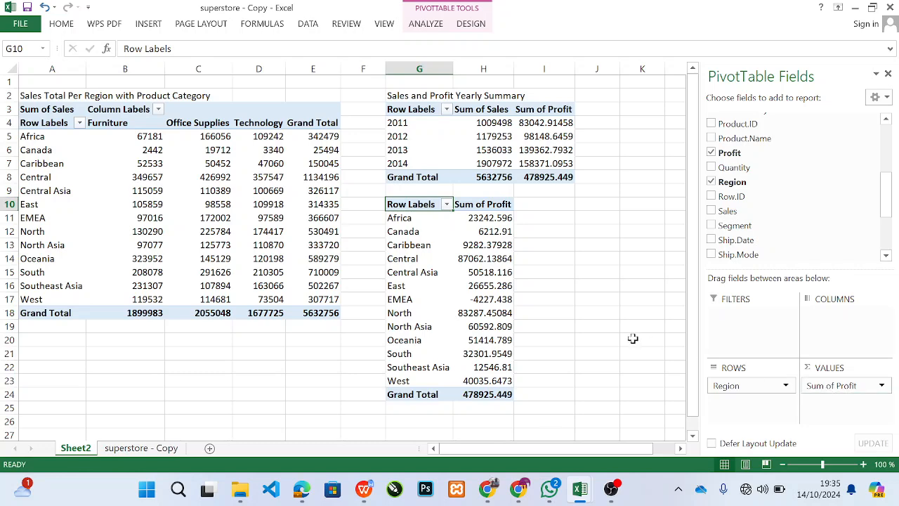
# Create another PivotTable from the superstore data range $A$1:$AA$25036, placed on the existing Sheet2 at cell A20.
pyautogui.click(140, 448)
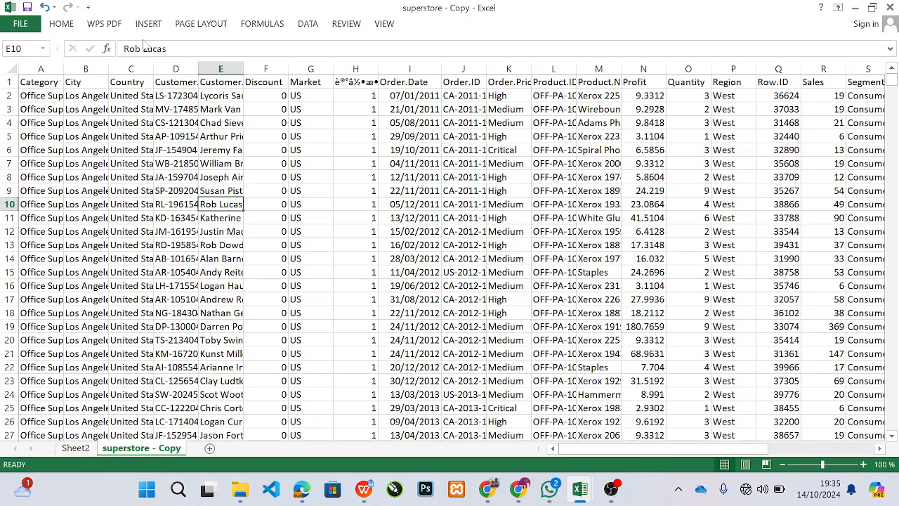
pyautogui.click(149, 23)
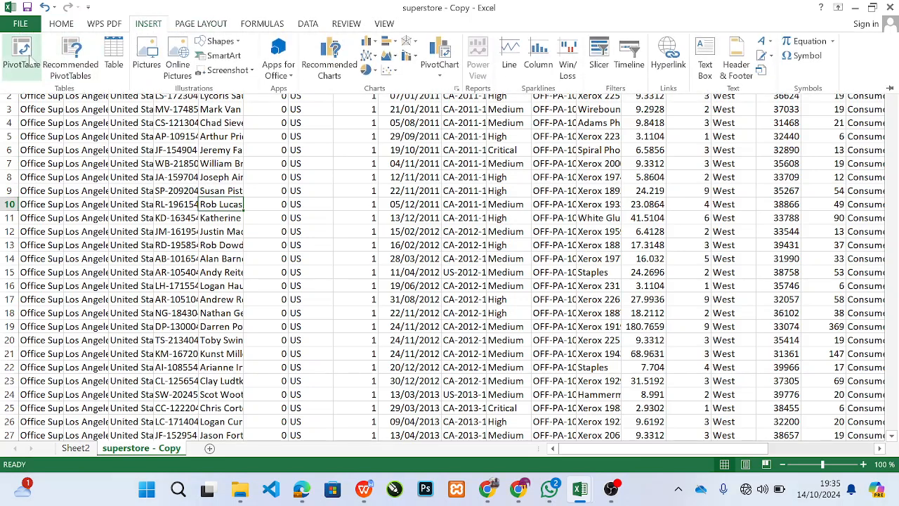
pyautogui.click(29, 62)
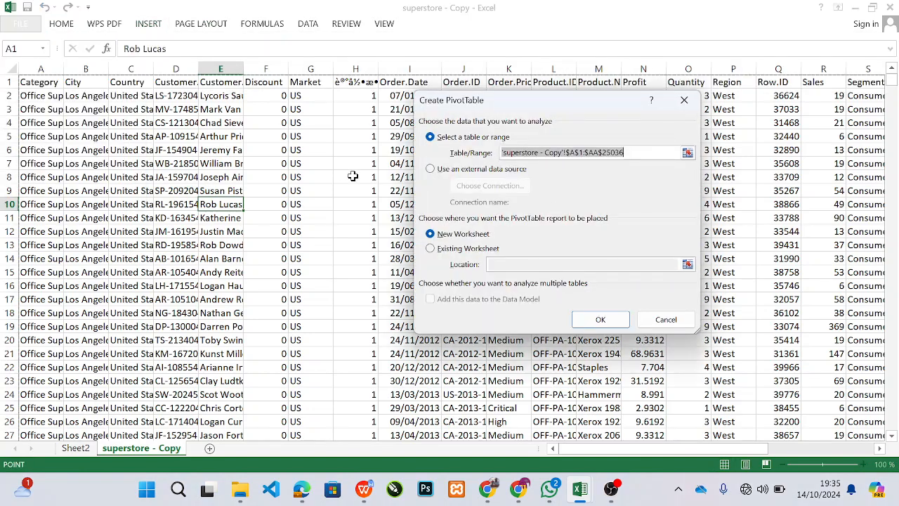
pyautogui.click(491, 247)
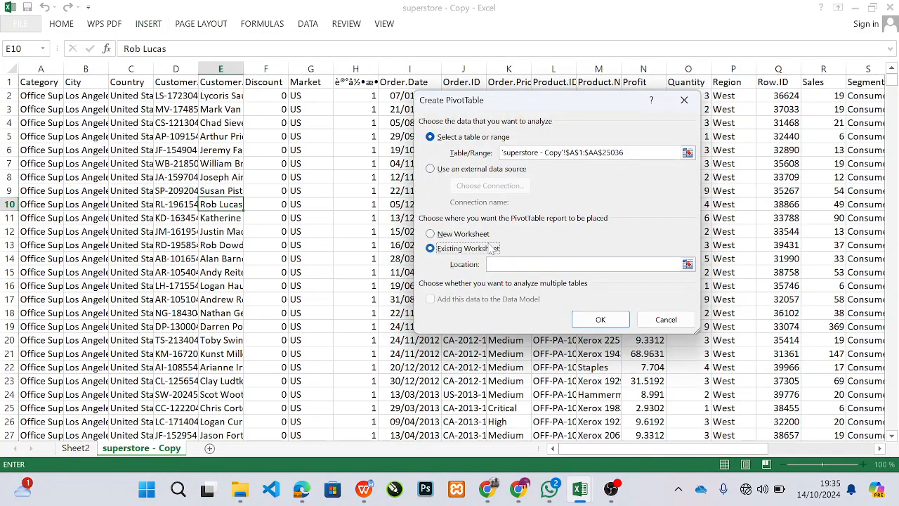
pyautogui.click(688, 264)
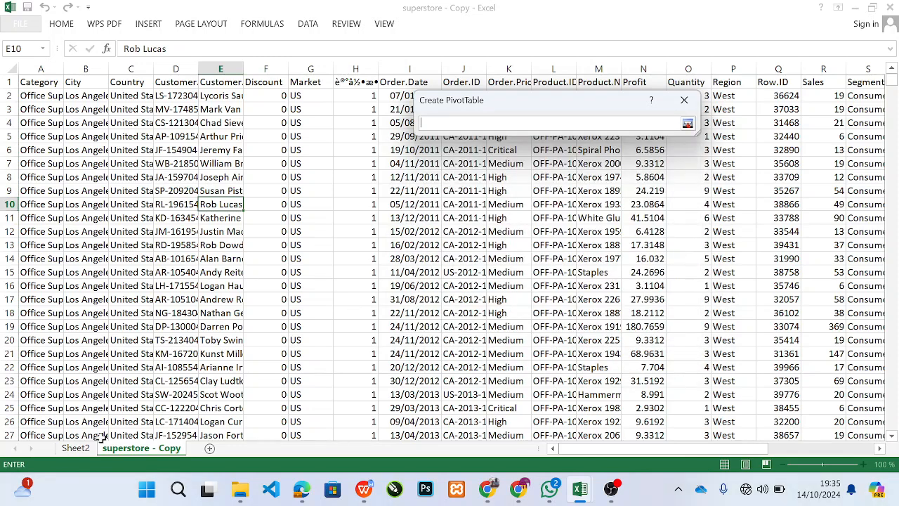
pyautogui.click(78, 451)
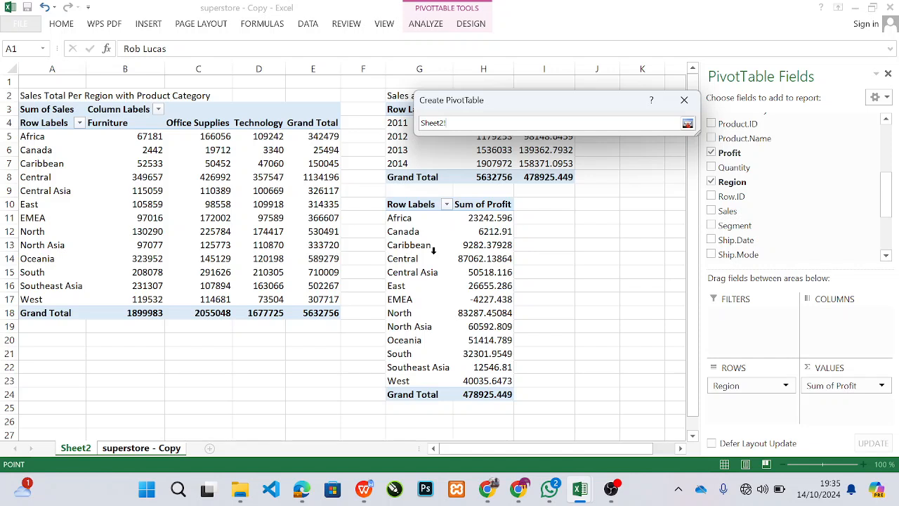
pyautogui.click(51, 341)
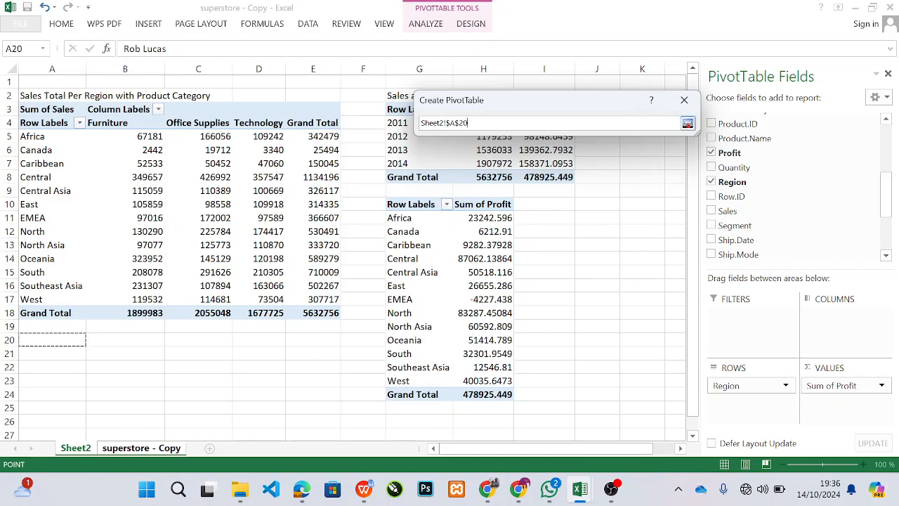
pyautogui.click(687, 123)
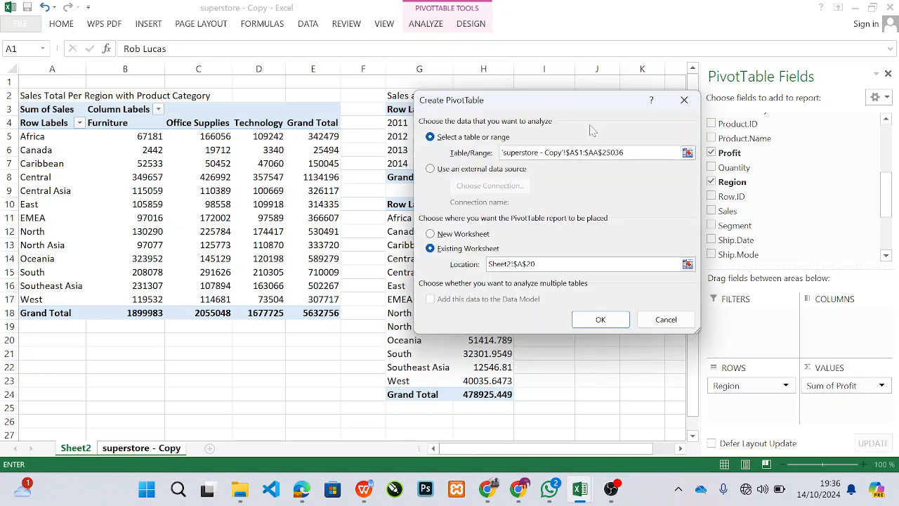
pyautogui.click(600, 318)
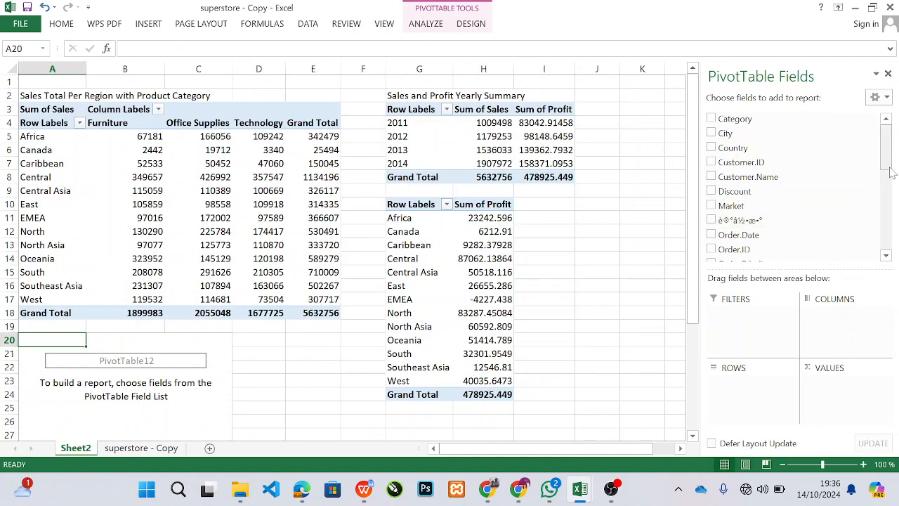
# Lay out the PivotTable at A20 with Region as rows and Sum of Sales as values.
pyautogui.moveTo(886, 161); pyautogui.dragTo(888, 197)
pyautogui.moveTo(731, 219); pyautogui.dragTo(751, 387)
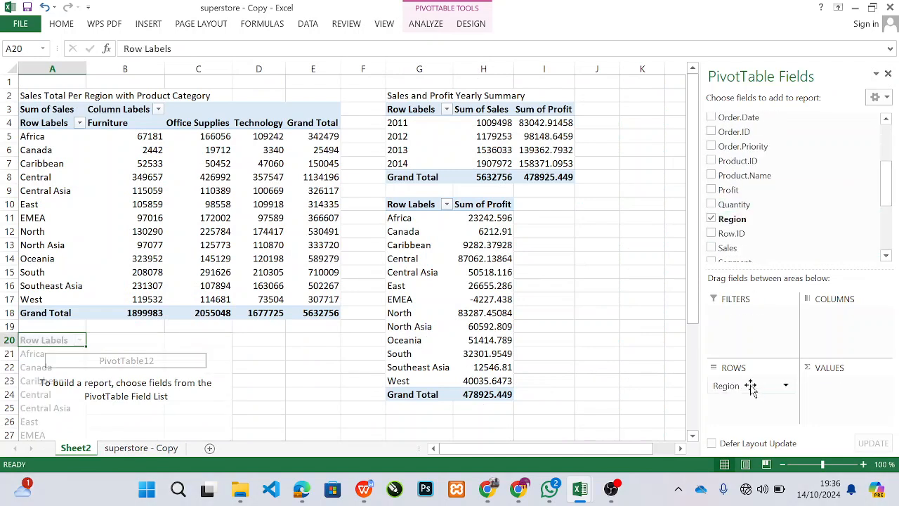
pyautogui.moveTo(728, 247); pyautogui.dragTo(842, 396)
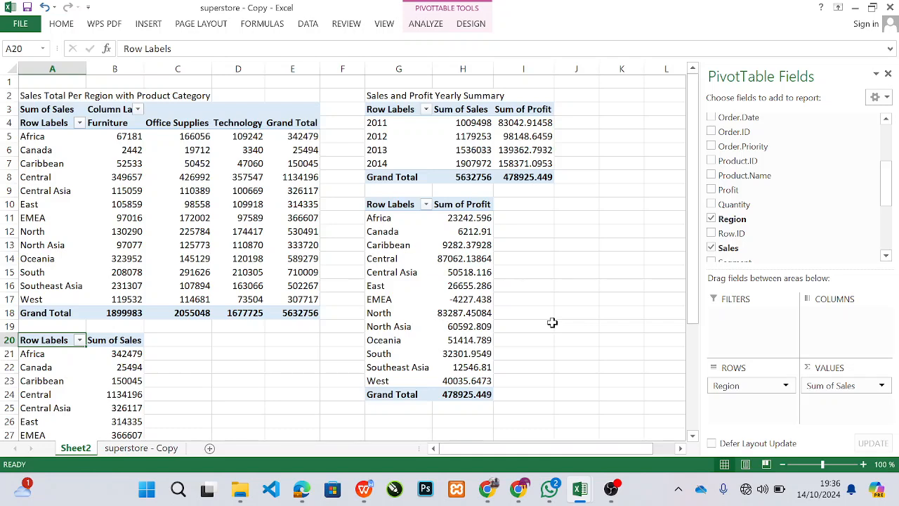
# Create a further PivotTable from the superstore data range $A$1:$AA$25036, placed on the existing Sheet2 at cell C20.
pyautogui.click(198, 341)
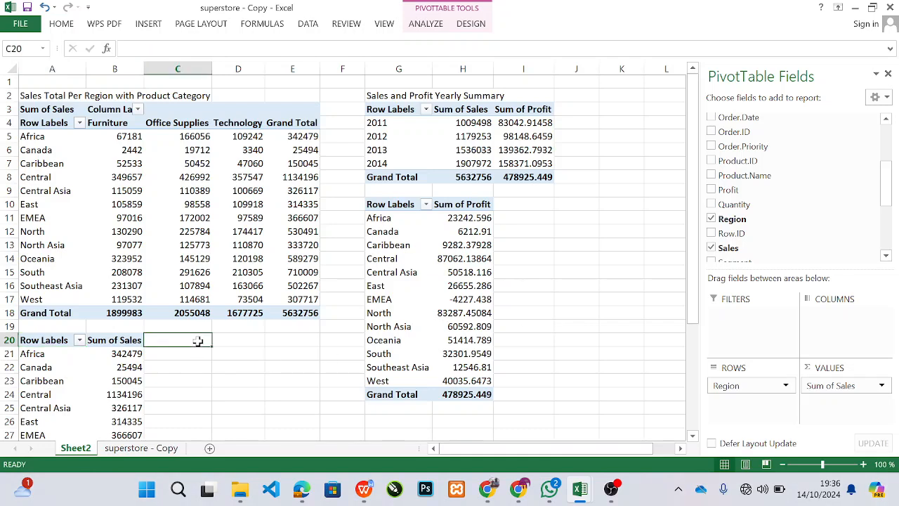
pyautogui.click(225, 343)
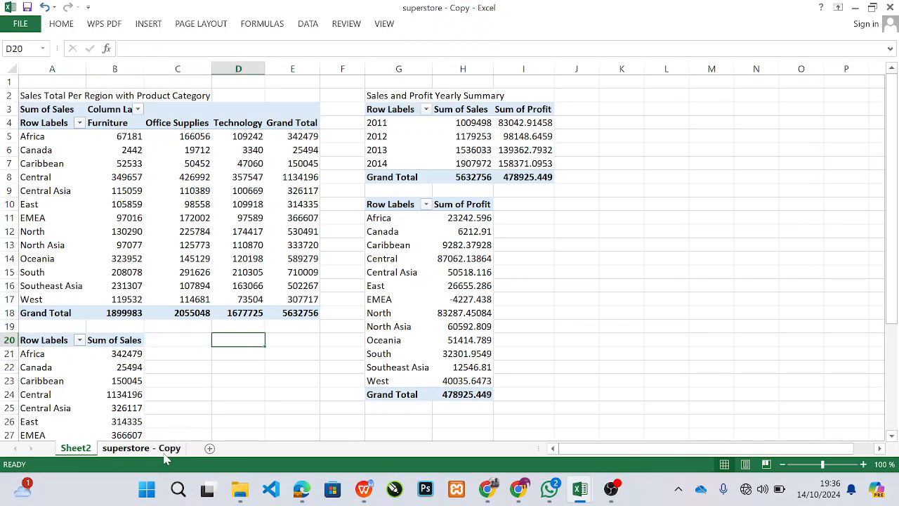
pyautogui.click(167, 448)
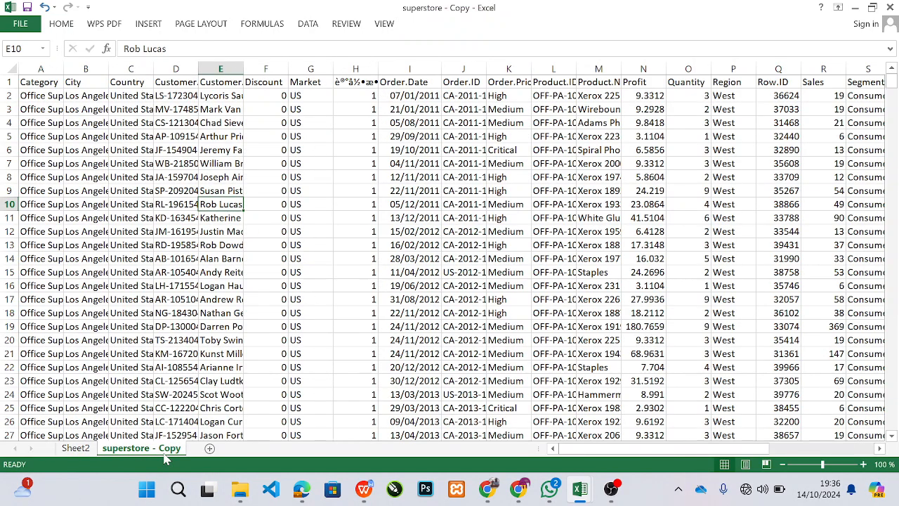
pyautogui.click(148, 23)
pyautogui.click(26, 62)
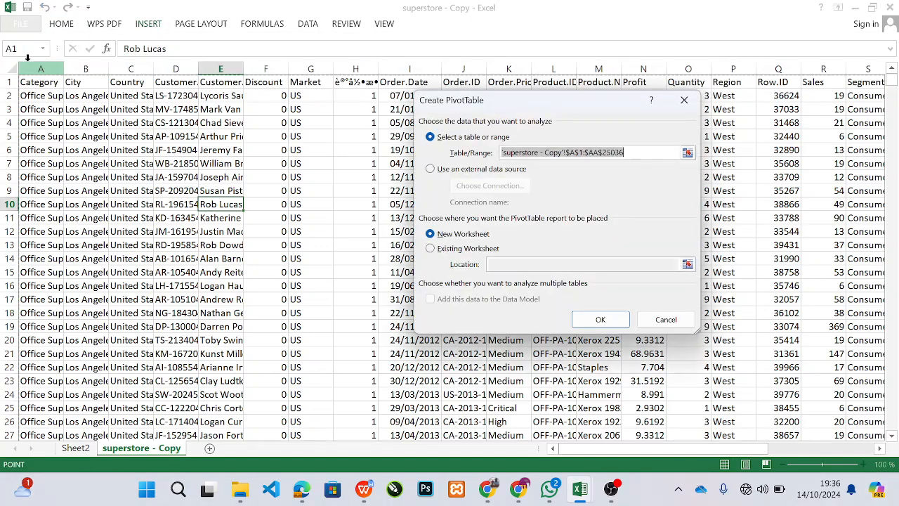
pyautogui.click(481, 250)
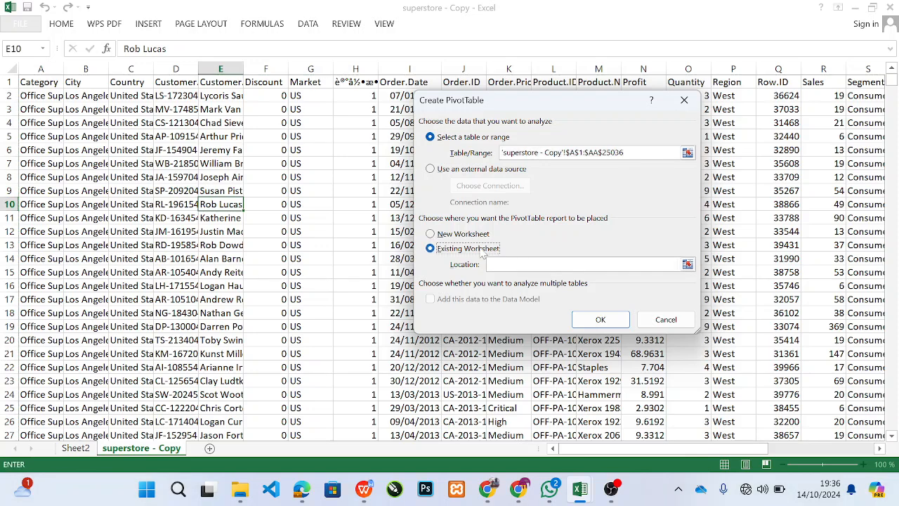
pyautogui.click(687, 264)
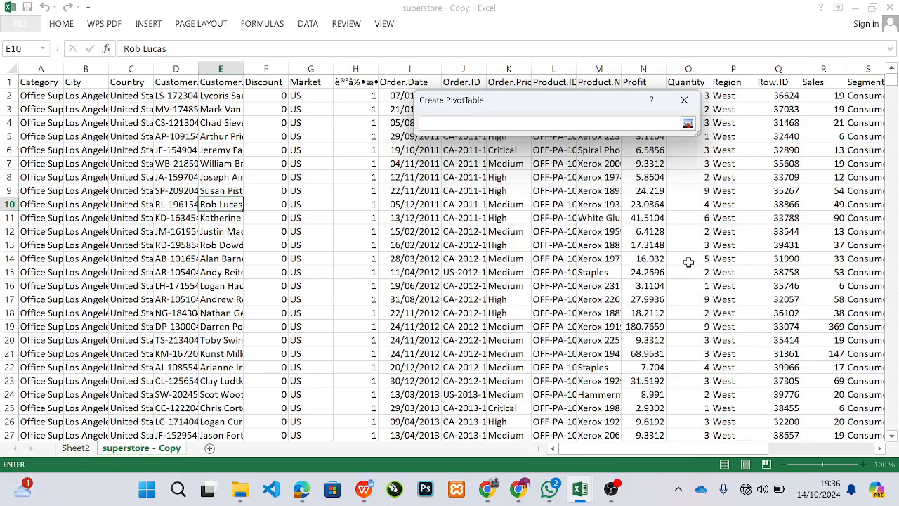
pyautogui.click(84, 451)
pyautogui.click(193, 353)
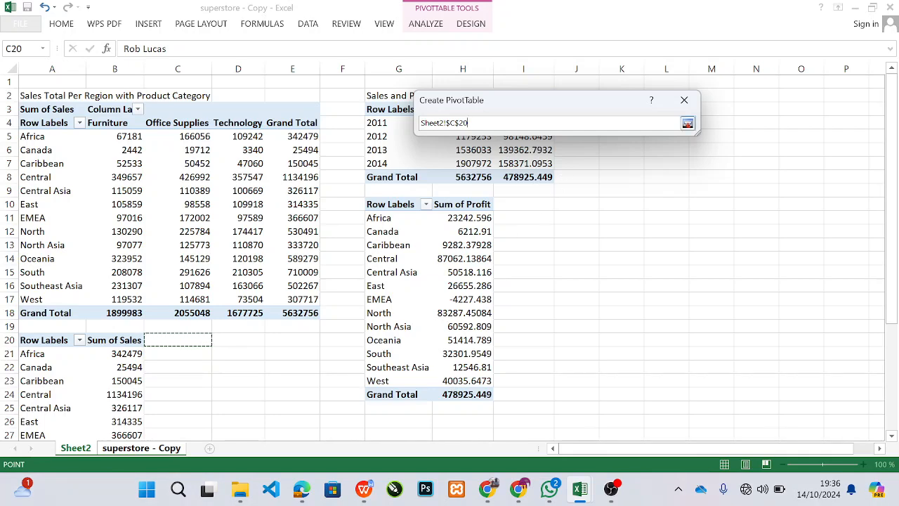
pyautogui.click(687, 123)
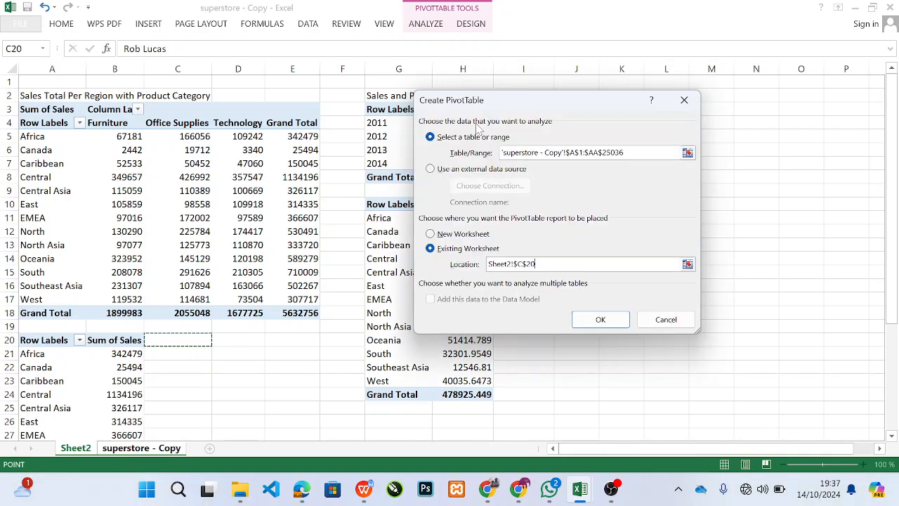
pyautogui.click(600, 320)
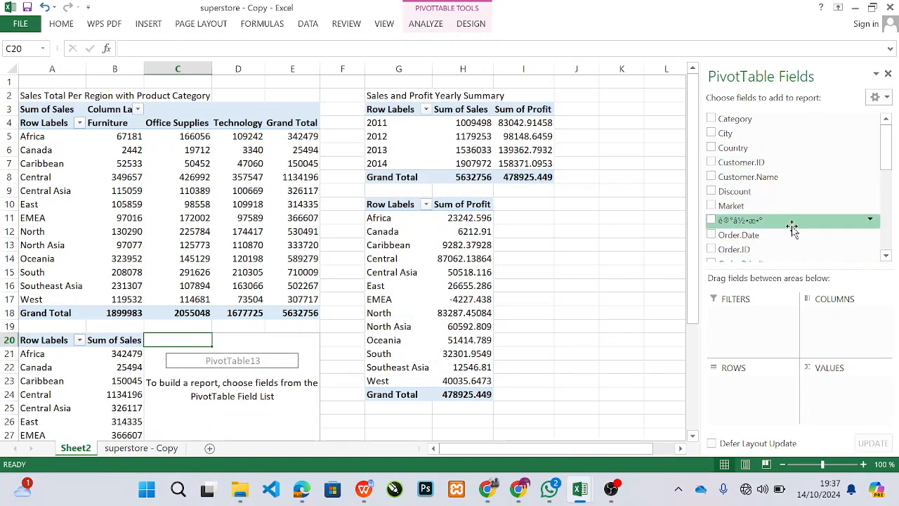
# Lay out the PivotTable at C20 with Segment as rows and Sum of Sales and Sum of Profit as values.
pyautogui.moveTo(888, 158); pyautogui.dragTo(892, 221)
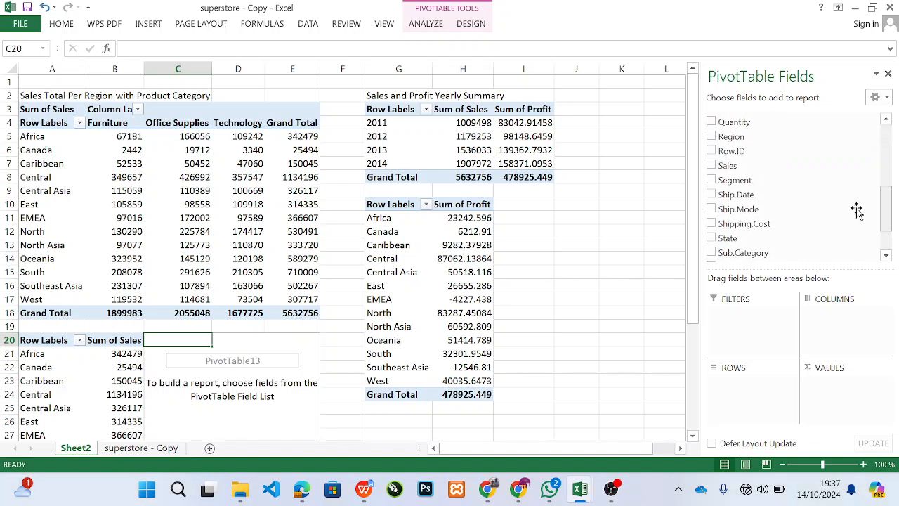
pyautogui.moveTo(734, 181); pyautogui.dragTo(742, 386)
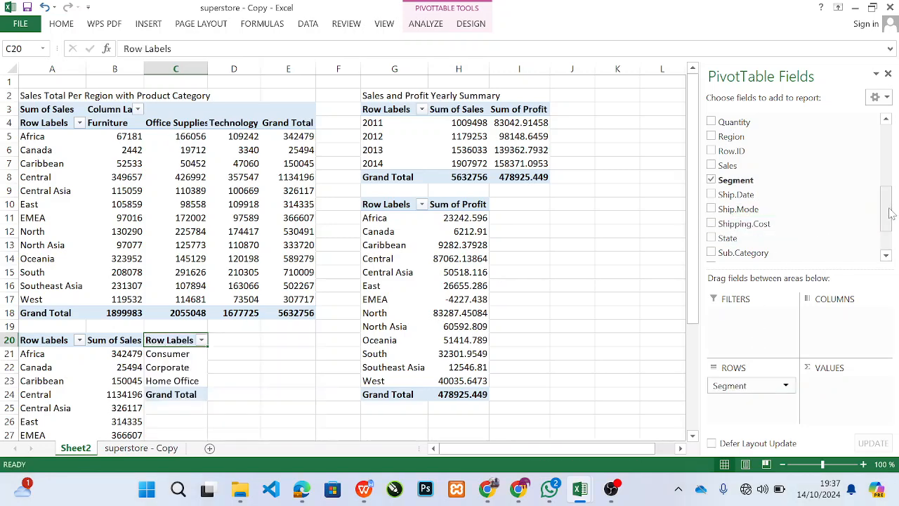
pyautogui.scroll(-2, 873, 212)
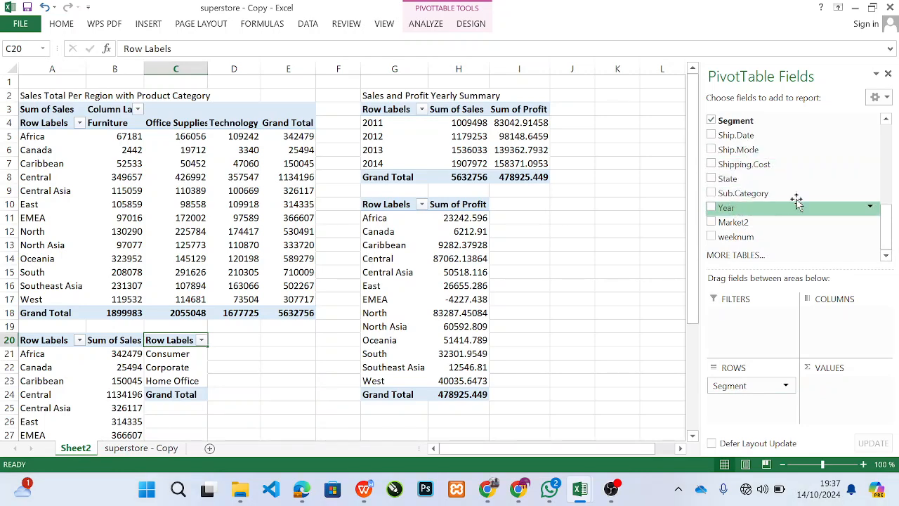
pyautogui.moveTo(887, 238); pyautogui.dragTo(886, 216)
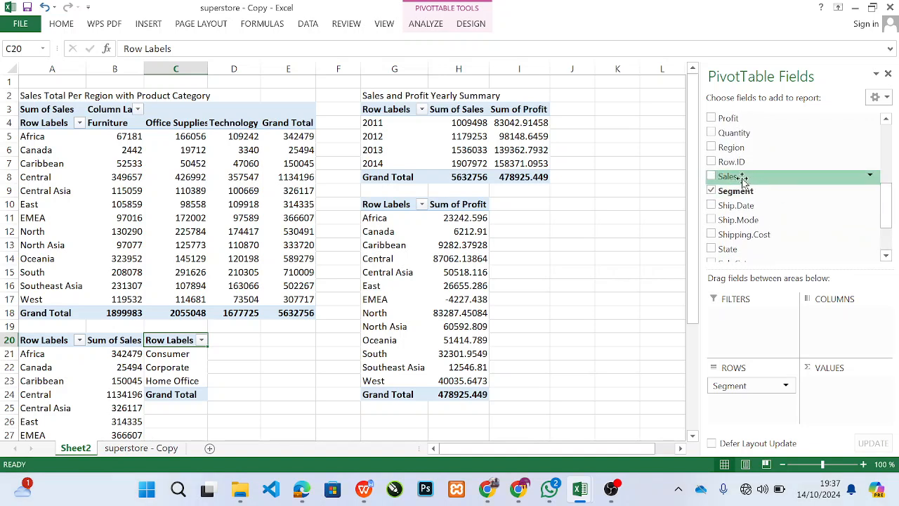
pyautogui.moveTo(738, 177); pyautogui.dragTo(829, 381)
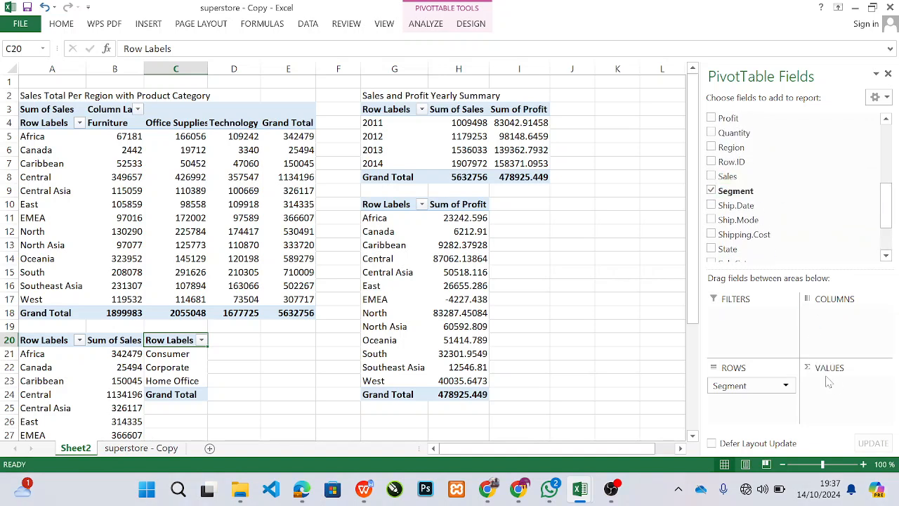
pyautogui.moveTo(737, 177); pyautogui.dragTo(843, 412)
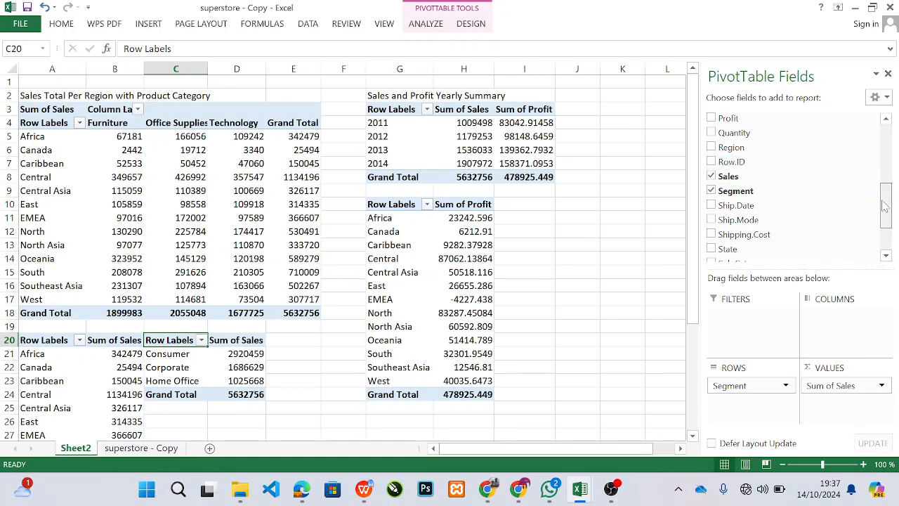
pyautogui.moveTo(885, 205); pyautogui.dragTo(885, 200)
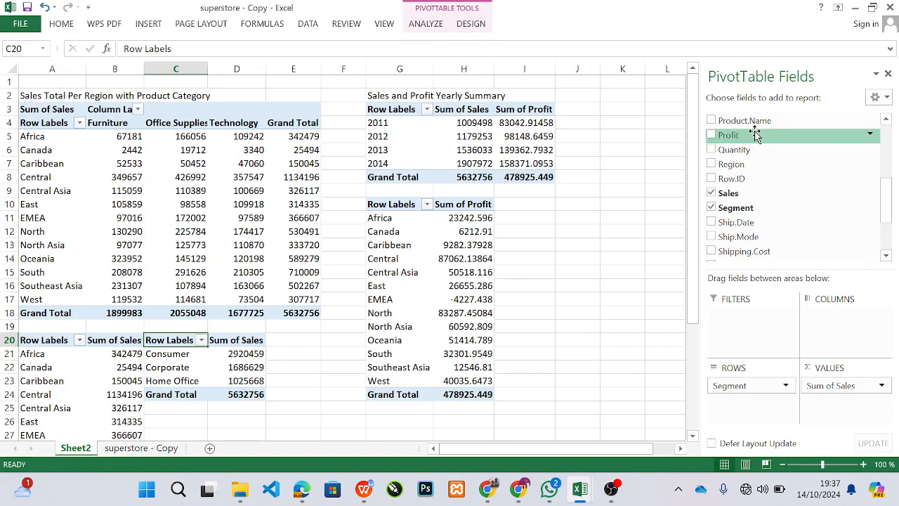
pyautogui.moveTo(733, 138); pyautogui.dragTo(829, 401)
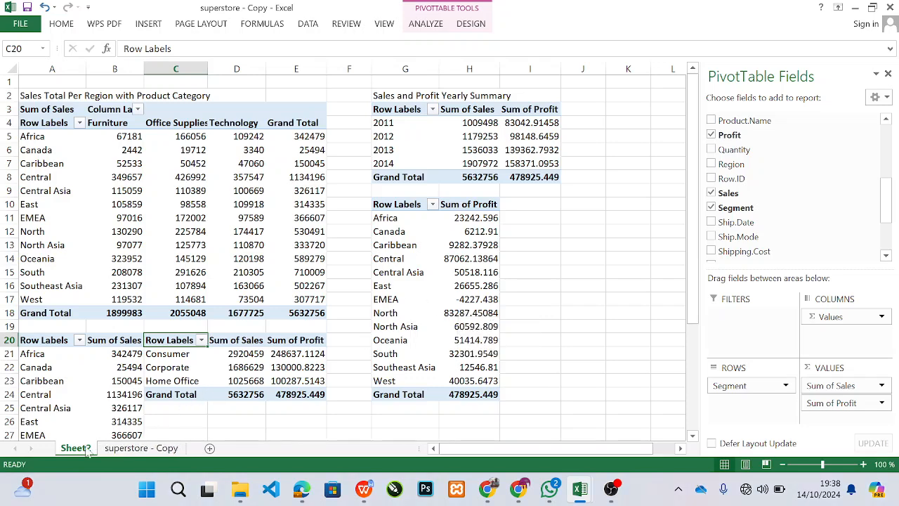
# Add a new worksheet after Sheet2 and rename it DASHBOARD.
pyautogui.click(209, 448)
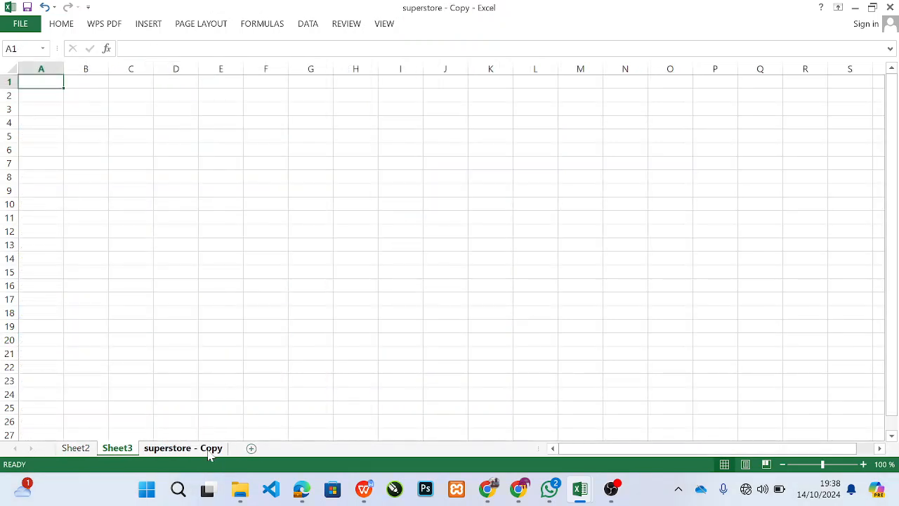
pyautogui.rightClick(118, 448)
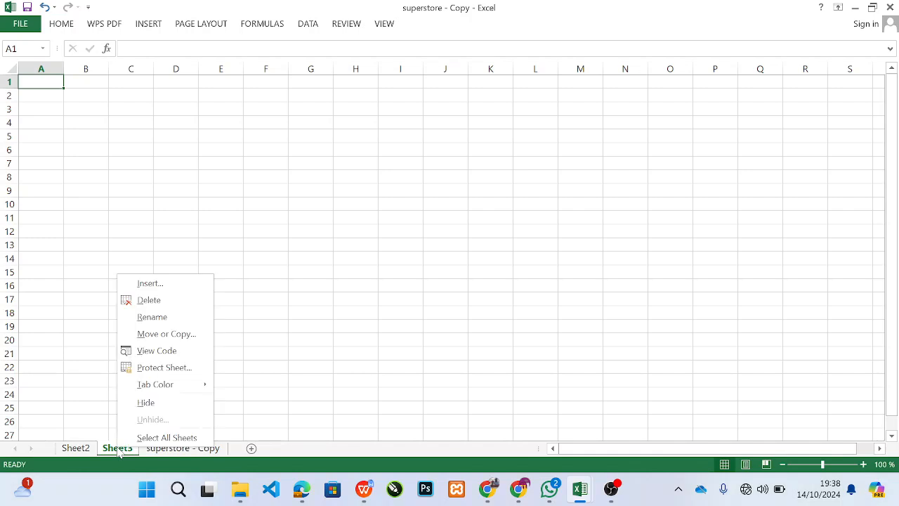
pyautogui.click(166, 316)
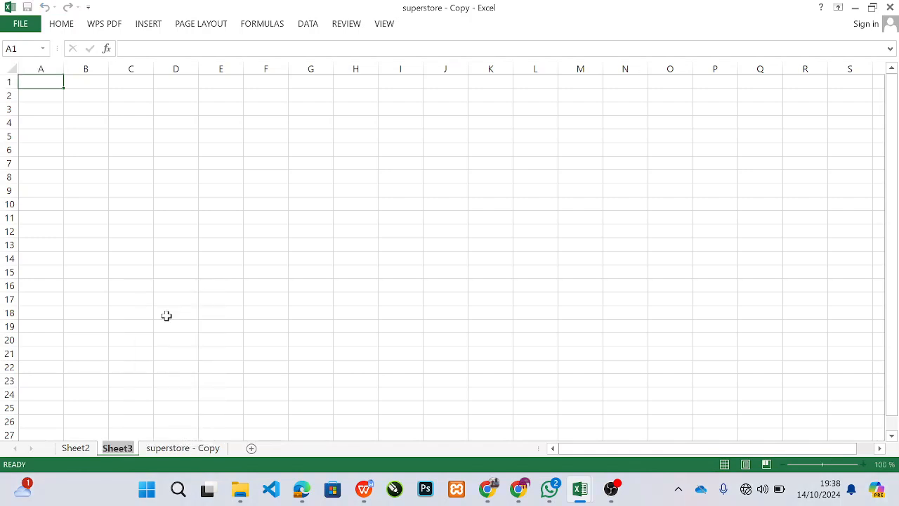
pyautogui.press('BackSpace')
pyautogui.write('DAS')
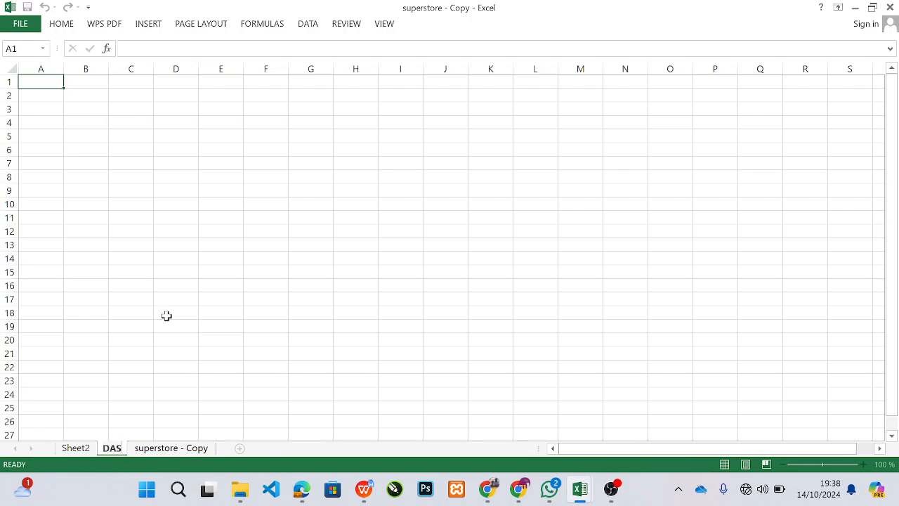
pyautogui.write('HBOARD')
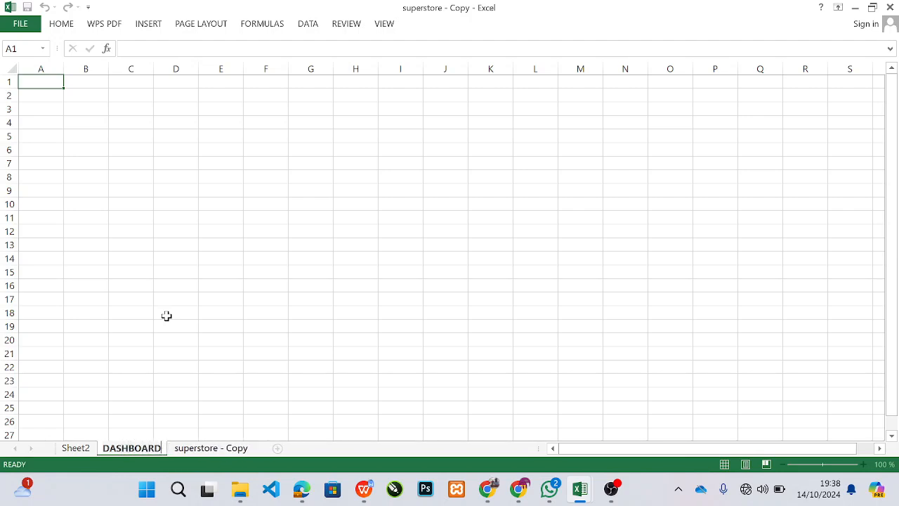
pyautogui.click(317, 179)
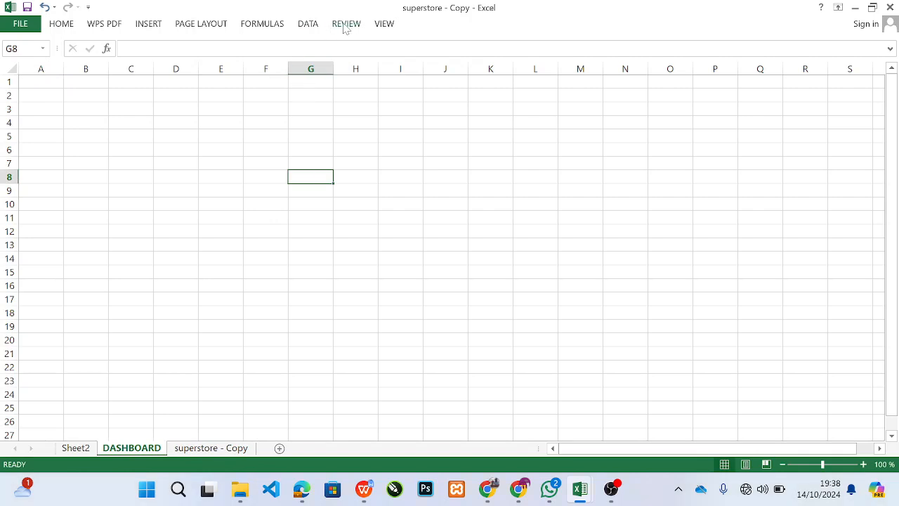
# Draw a wide text box on the DASHBOARD sheet, spanning about columns F to N across rows 1 to 3.
pyautogui.click(150, 26)
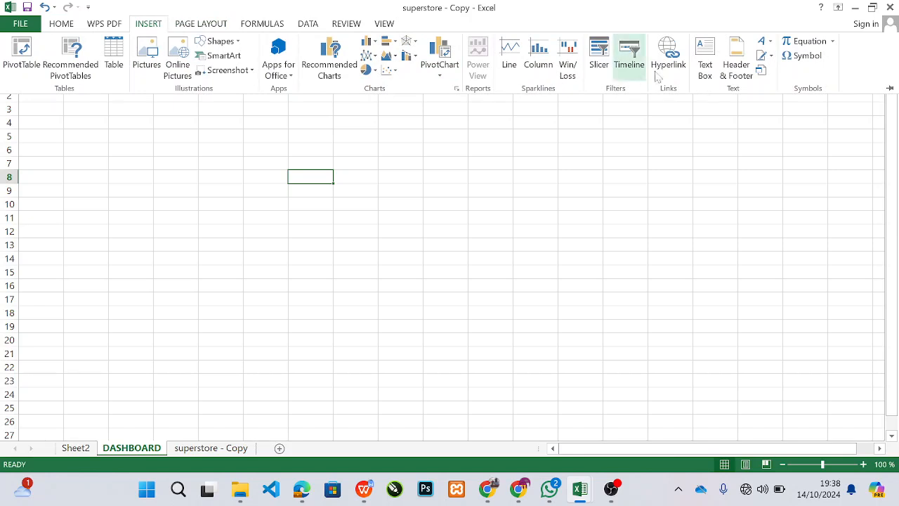
pyautogui.click(703, 73)
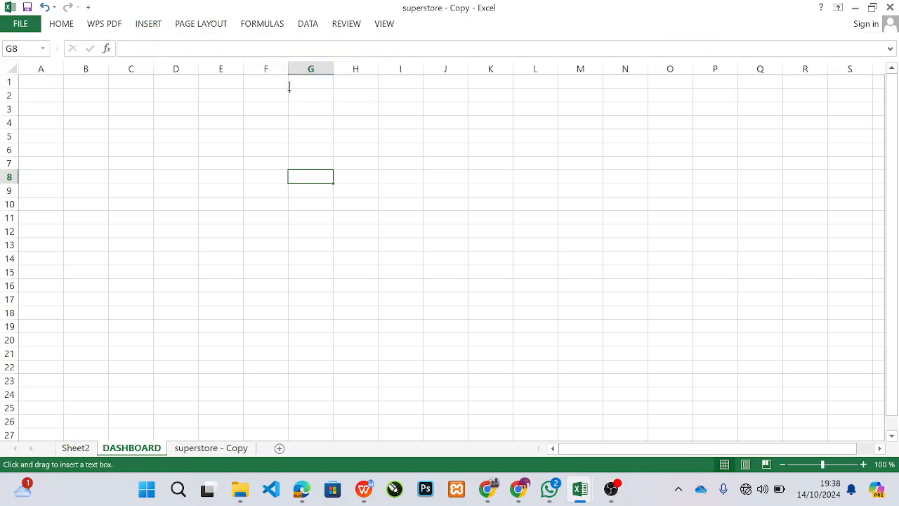
pyautogui.moveTo(272, 83)
pyautogui.mouseDown()
pyautogui.moveTo(389, 113)
pyautogui.moveTo(611, 112)
pyautogui.mouseUp()
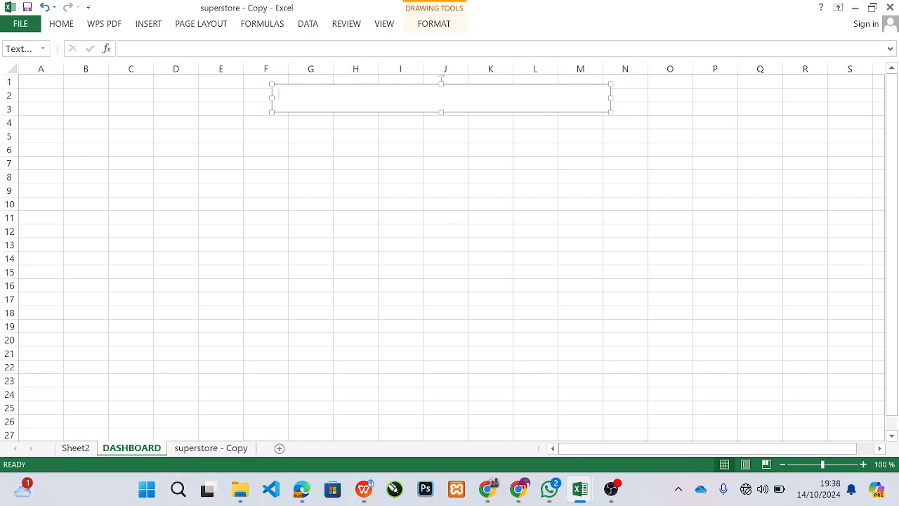
# Enter the title SUPERSTORE ANALYSIS DYNAMIC DASHBOARD in the text box.
pyautogui.write('SUPERSTORE DYNAMIC')
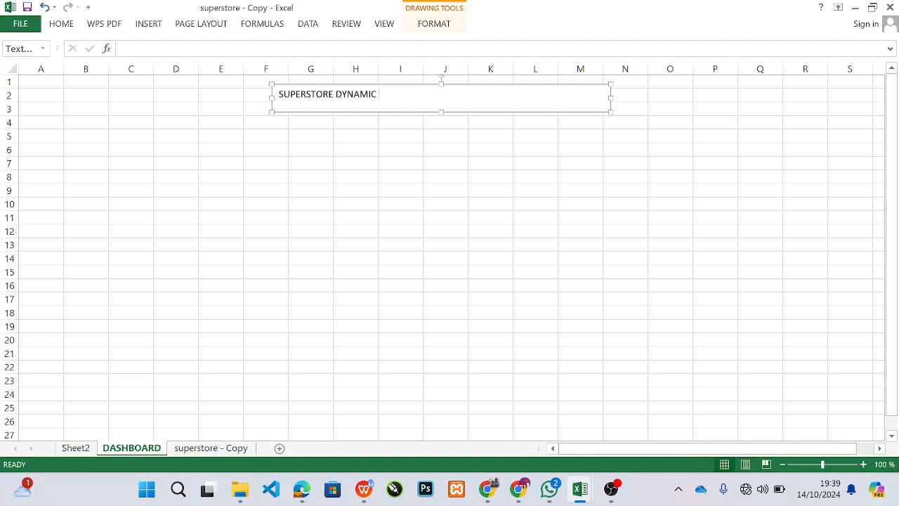
pyautogui.press('BackSpace')
pyautogui.press('BackSpace')
pyautogui.press('BackSpace')
pyautogui.press('BackSpace')
pyautogui.press('BackSpace')
pyautogui.press('BackSpace')
pyautogui.press('BackSpace')
pyautogui.write('ANALYSIS DY')
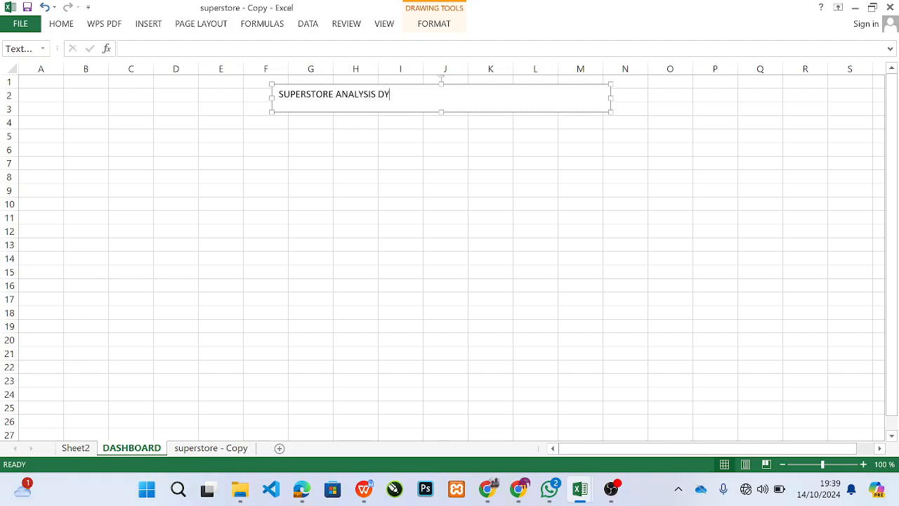
pyautogui.write('NAMIC DASHBO')
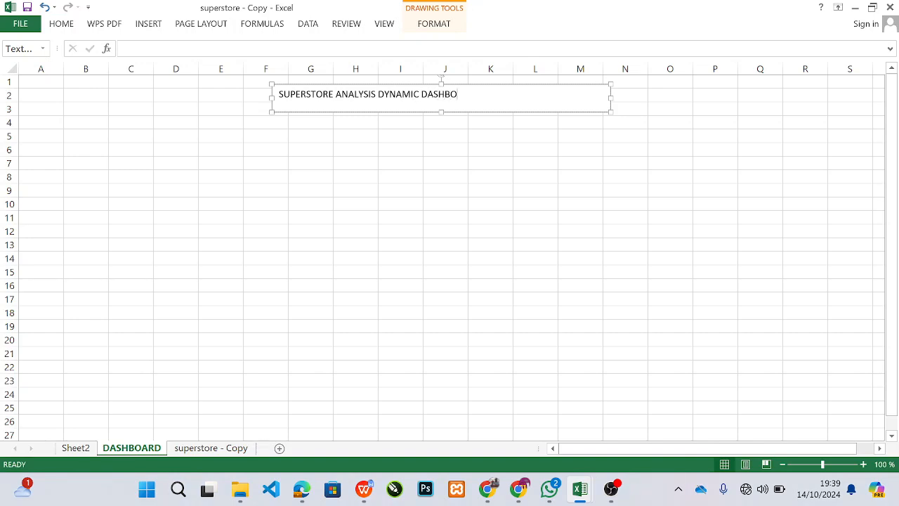
pyautogui.write('ARD')
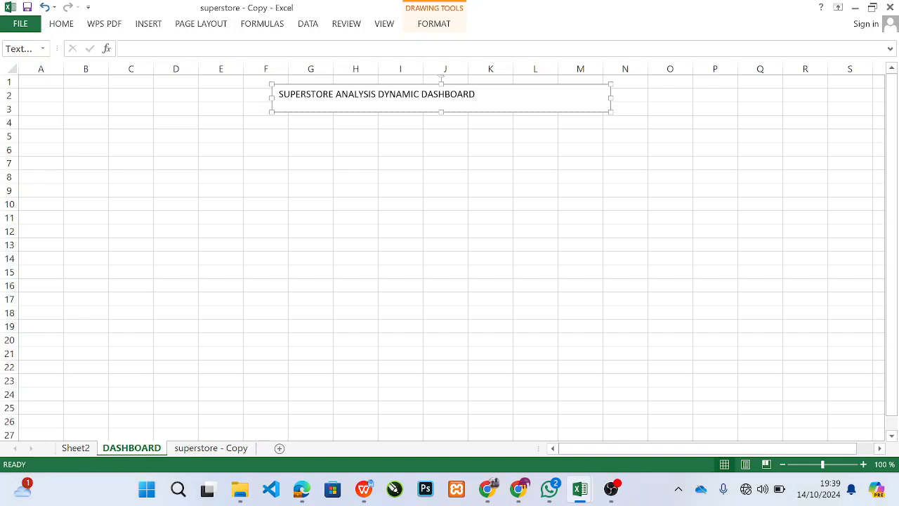
# Format the dashboard title text at 18 pt, bold, with a blue theme font color.
pyautogui.moveTo(476, 94); pyautogui.dragTo(278, 94)
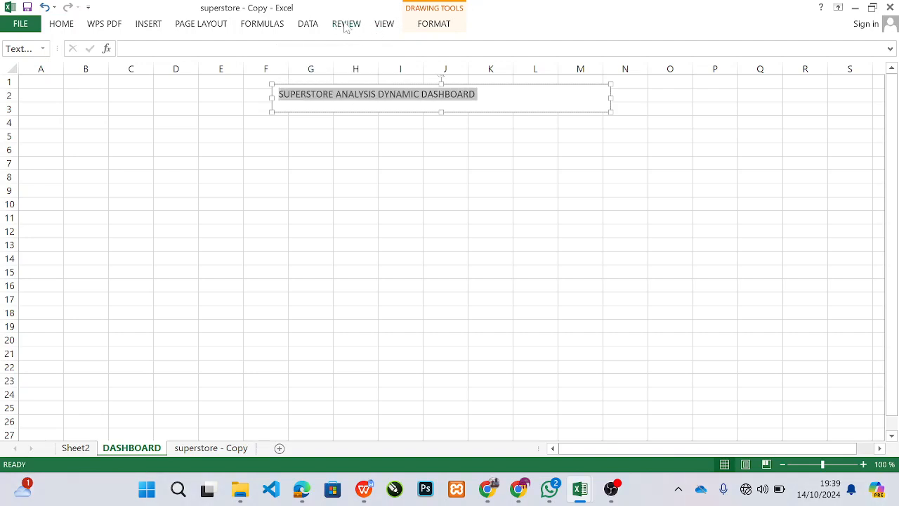
pyautogui.click(64, 25)
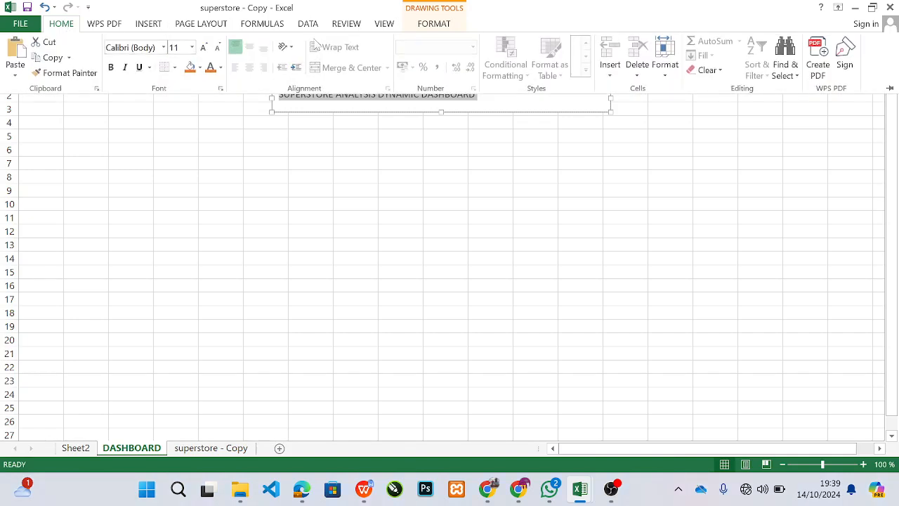
pyautogui.click(202, 47)
pyautogui.click(202, 47)
pyautogui.click(203, 48)
pyautogui.click(202, 47)
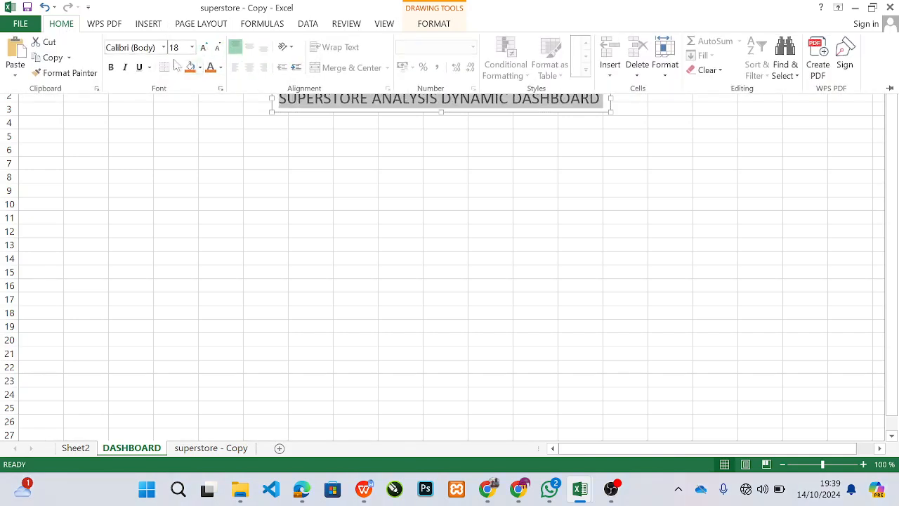
pyautogui.click(111, 66)
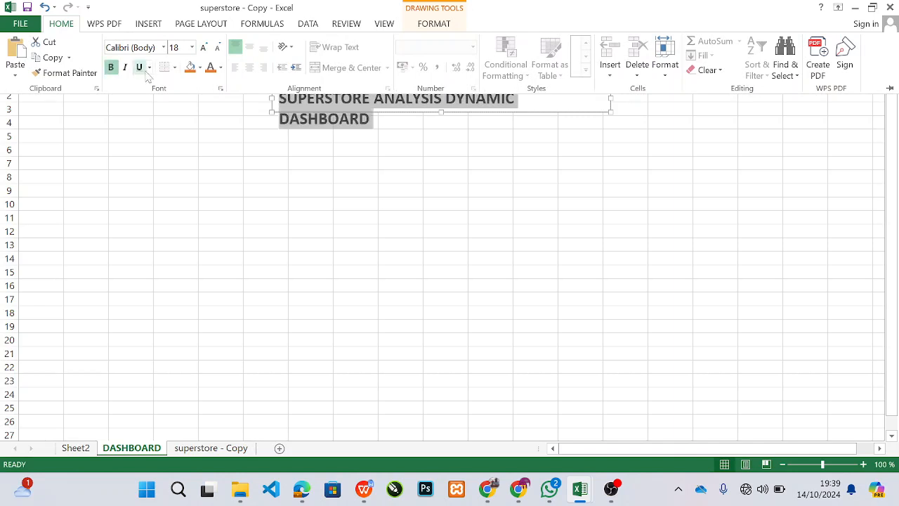
pyautogui.click(220, 68)
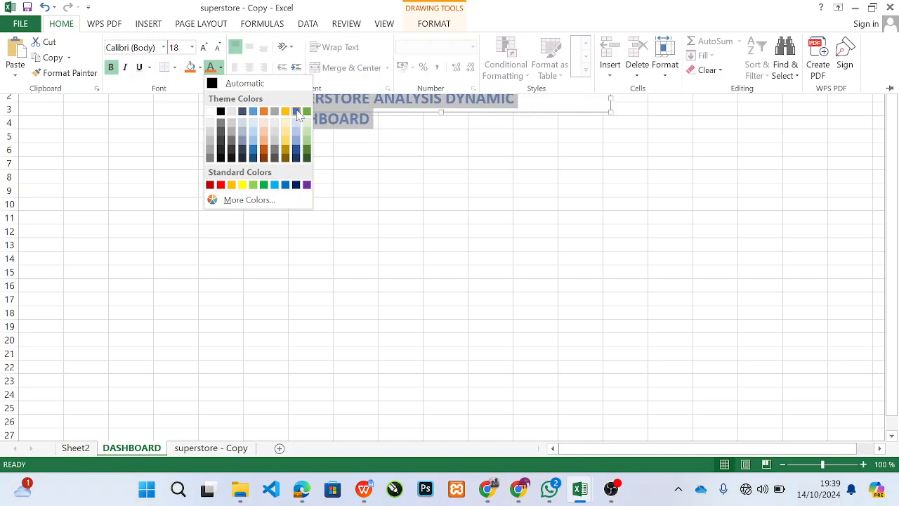
pyautogui.click(273, 111)
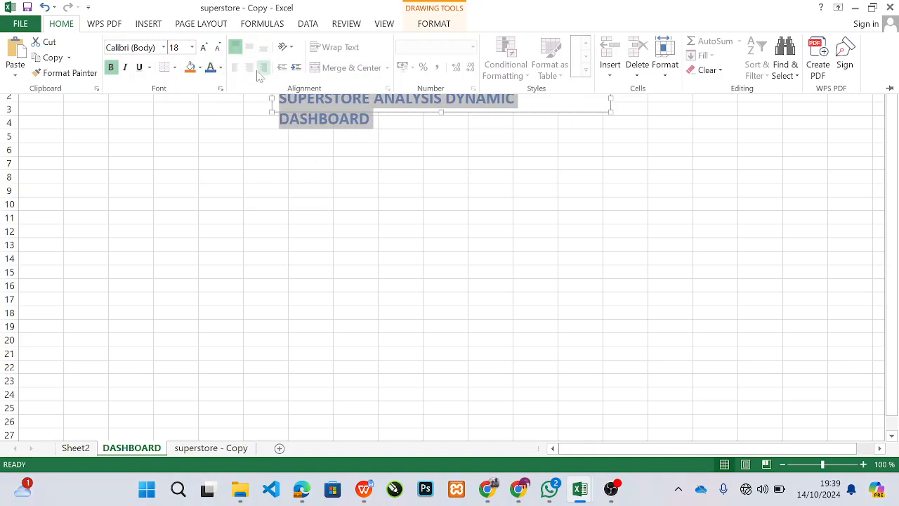
# Widen the title text box so it closely fits the whole title on one line.
pyautogui.click(608, 99)
pyautogui.moveTo(612, 99); pyautogui.dragTo(646, 103)
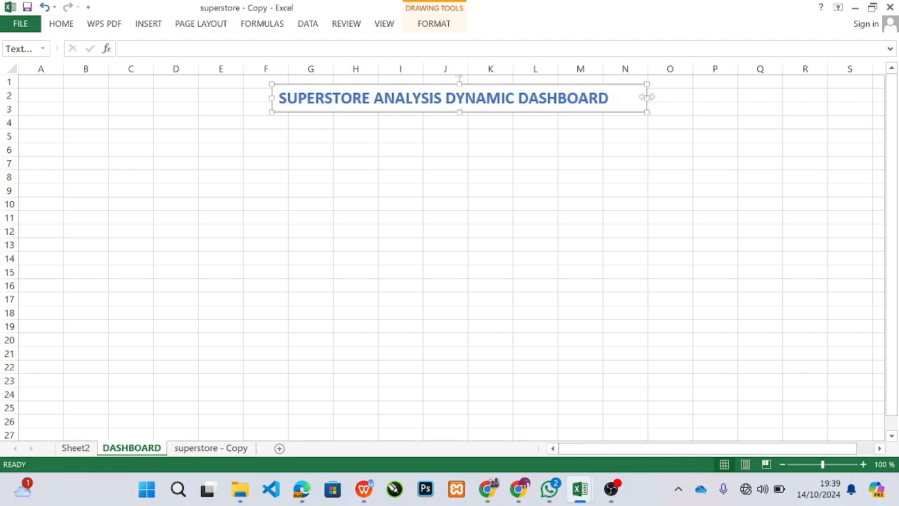
pyautogui.moveTo(646, 98); pyautogui.dragTo(620, 97)
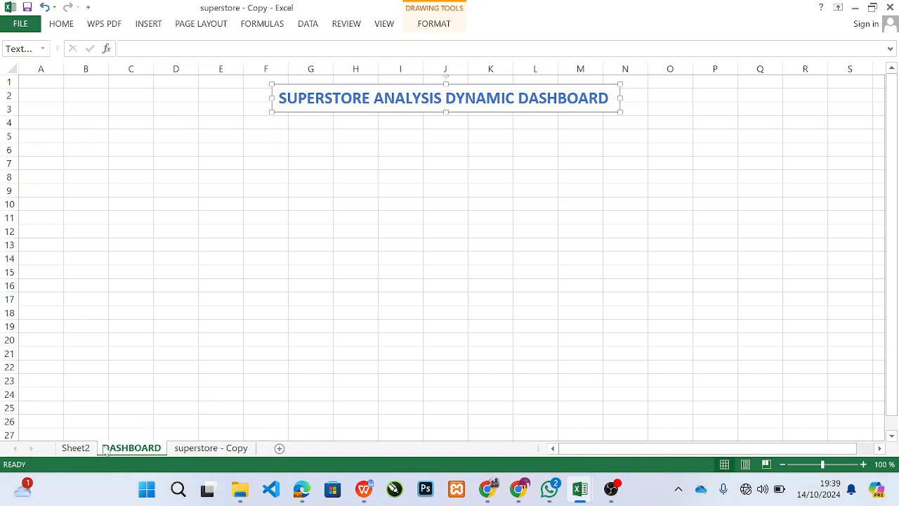
# Insert a Region slicer from the Sales Total Per Region PivotTable on Sheet2 and place it beside the yearly summary, around columns K to M.
pyautogui.click(75, 447)
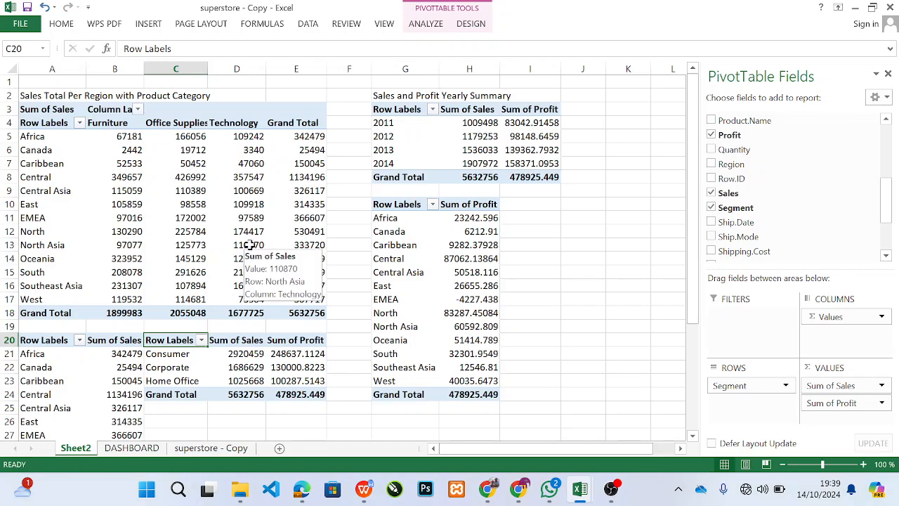
pyautogui.click(59, 138)
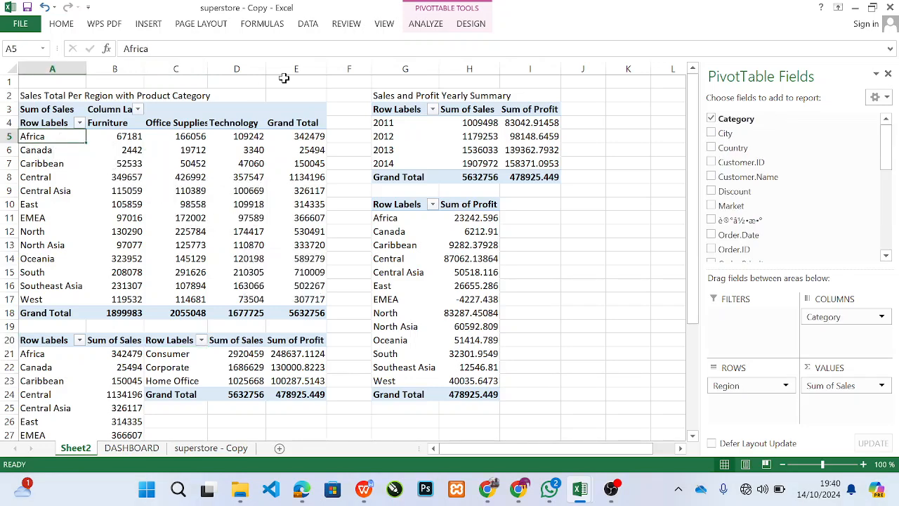
pyautogui.click(426, 25)
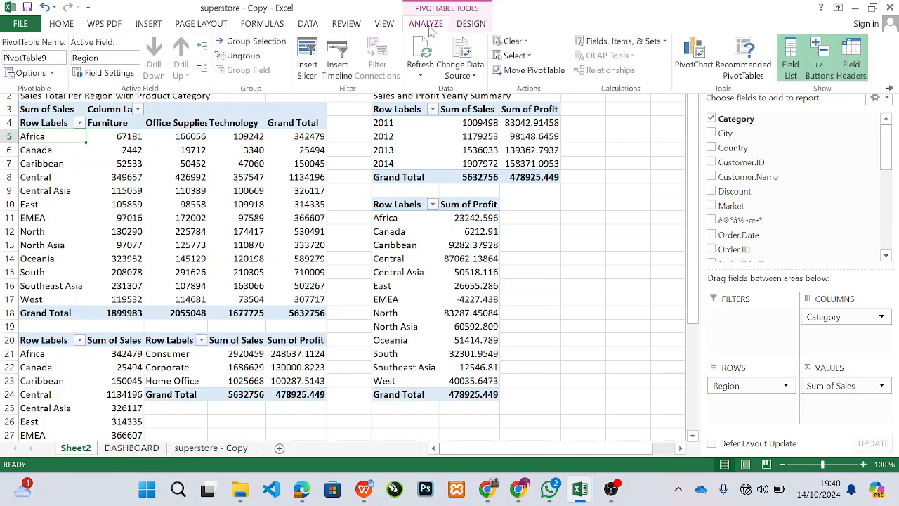
pyautogui.click(310, 72)
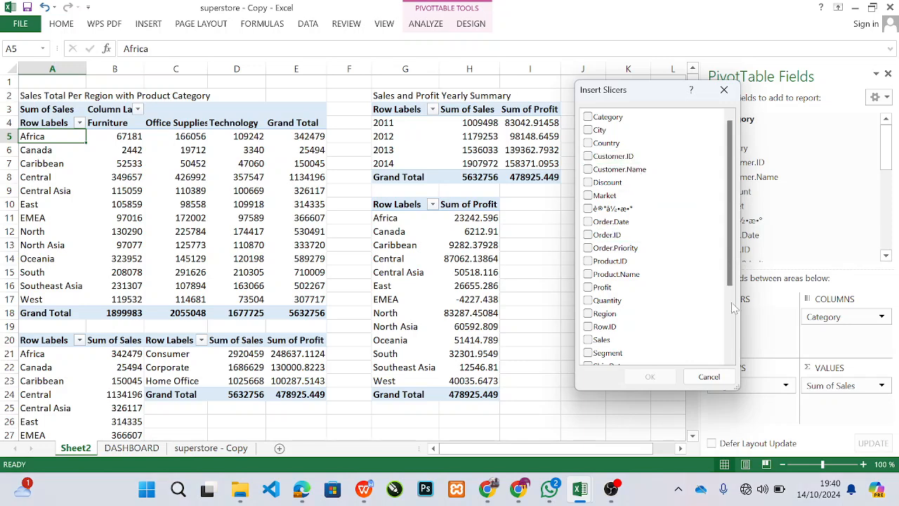
pyautogui.click(729, 349)
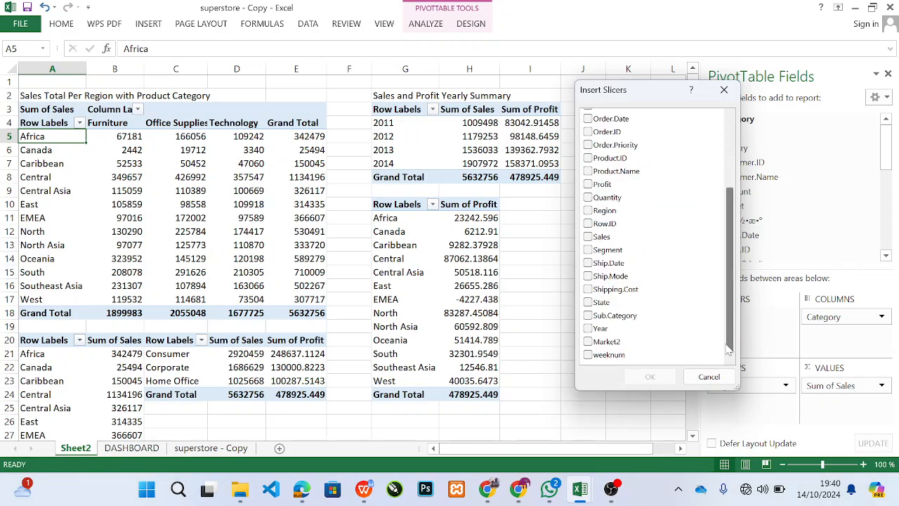
pyautogui.click(588, 212)
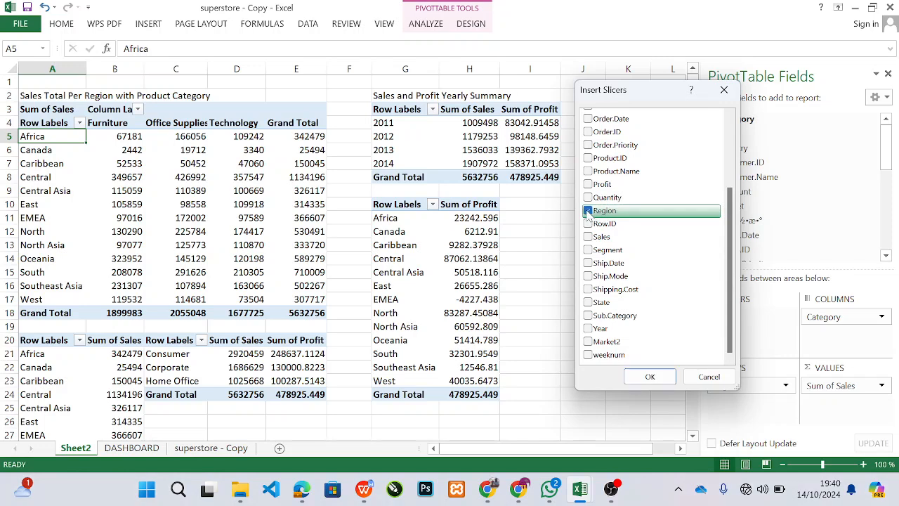
pyautogui.click(649, 378)
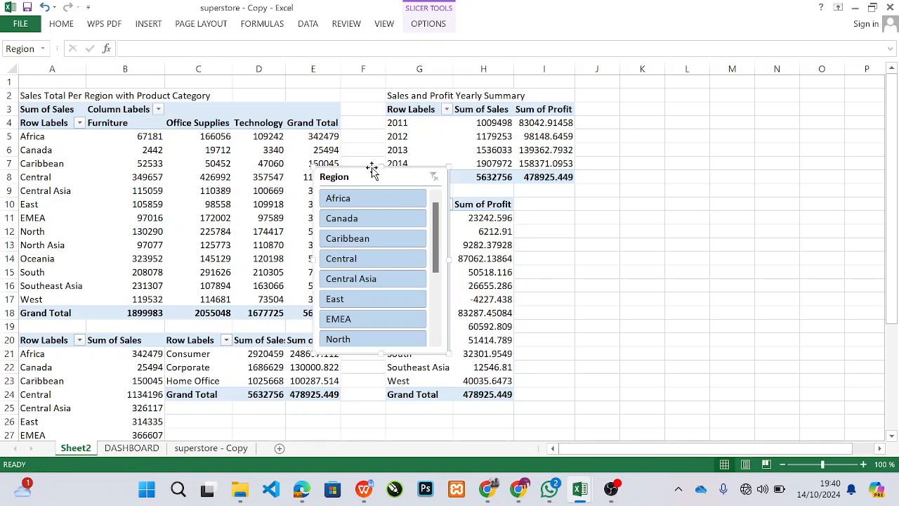
pyautogui.moveTo(372, 169); pyautogui.dragTo(658, 105)
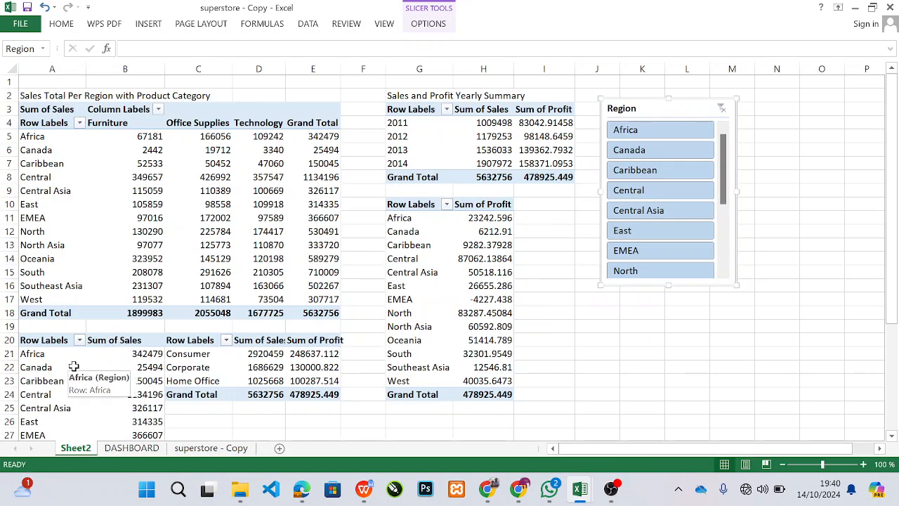
# Insert a Category slicer from the segment PivotTable on Sheet2 and place it directly below the Region slicer.
pyautogui.click(205, 356)
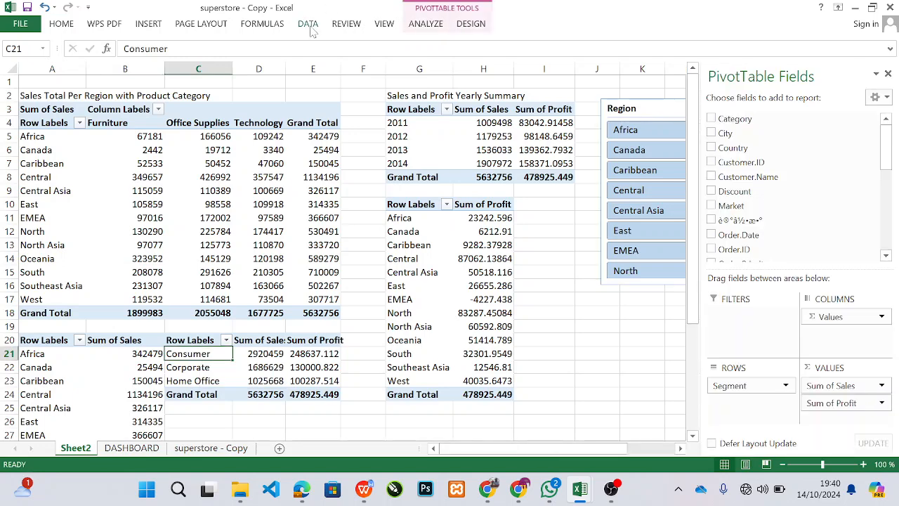
pyautogui.click(425, 24)
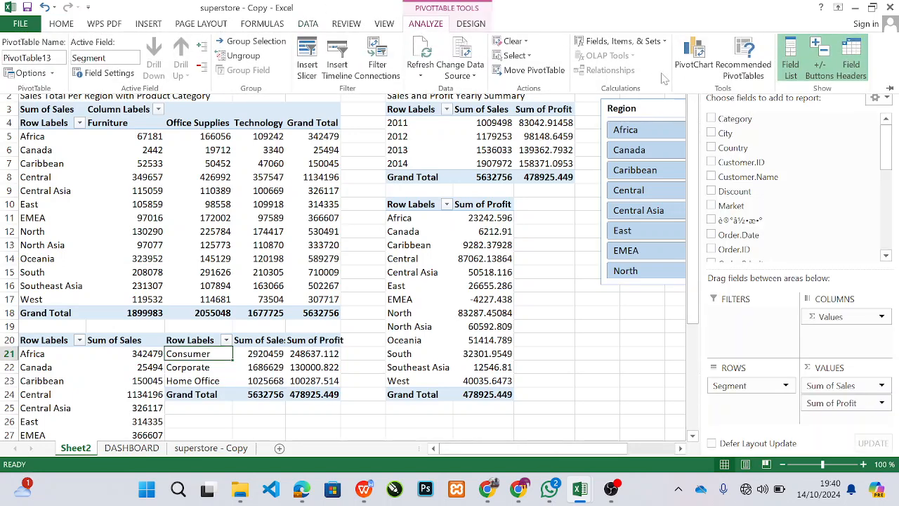
pyautogui.click(310, 59)
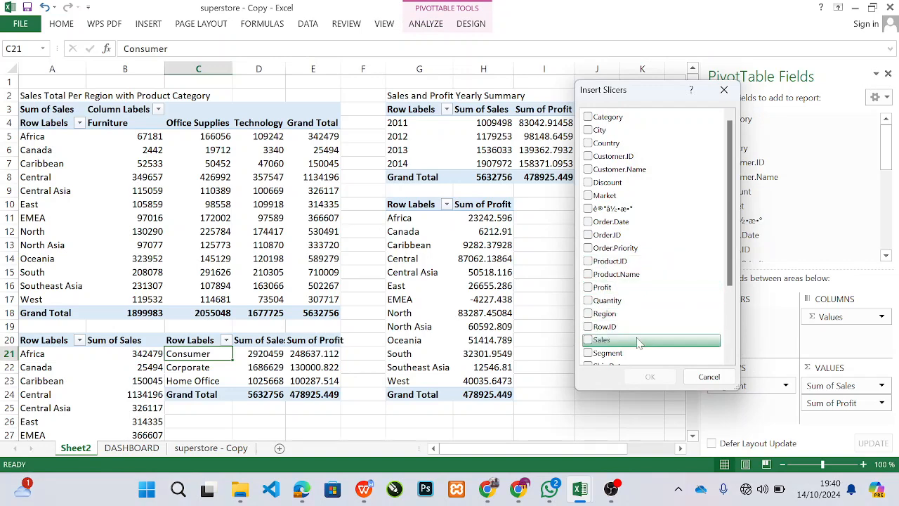
pyautogui.click(587, 354)
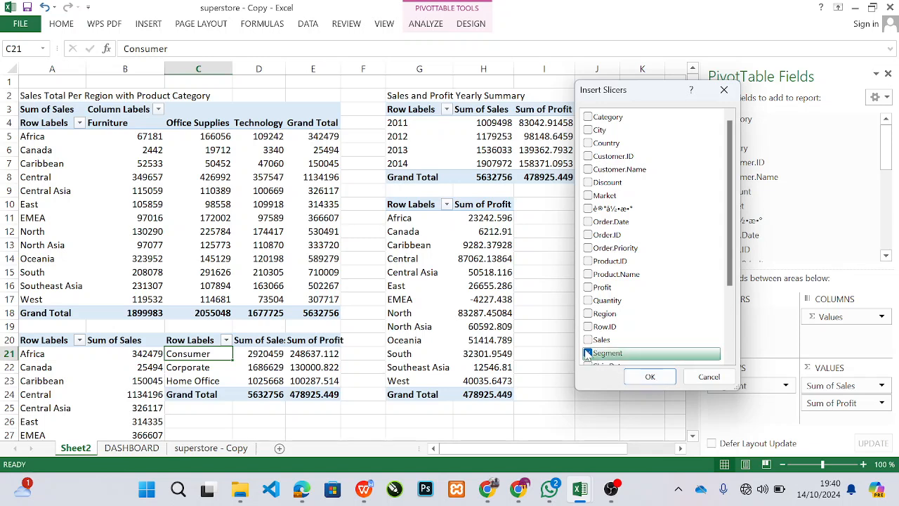
pyautogui.click(588, 353)
pyautogui.click(588, 117)
pyautogui.click(662, 376)
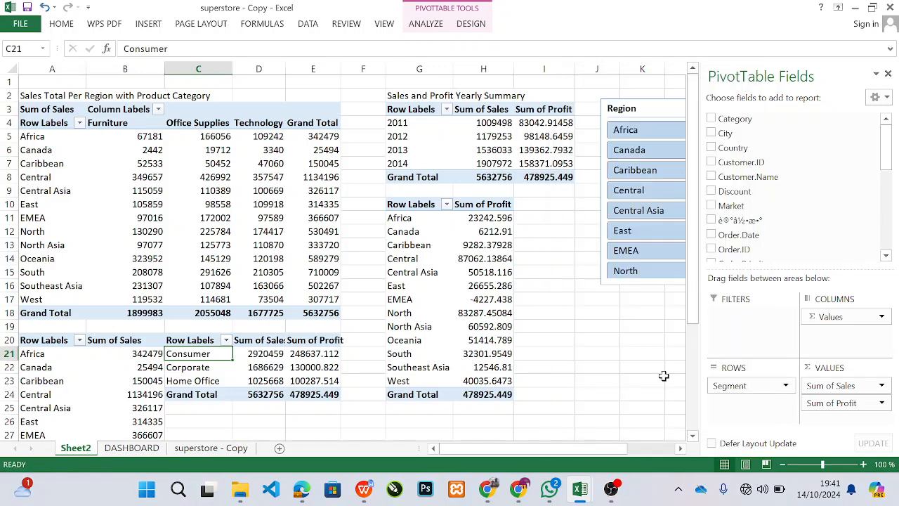
pyautogui.moveTo(359, 183); pyautogui.dragTo(676, 304)
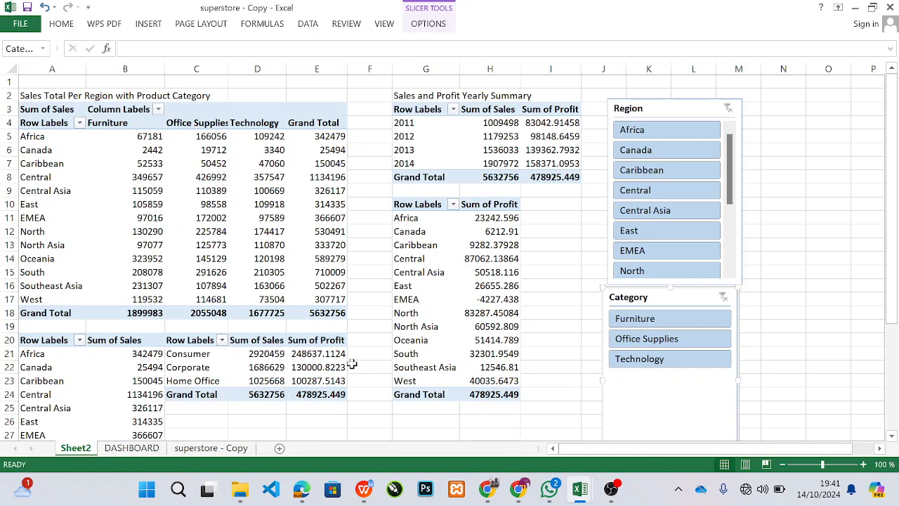
# Insert a Segment slicer from the segment PivotTable and move it clear of the main tables, beside the region profit table.
pyautogui.click(260, 364)
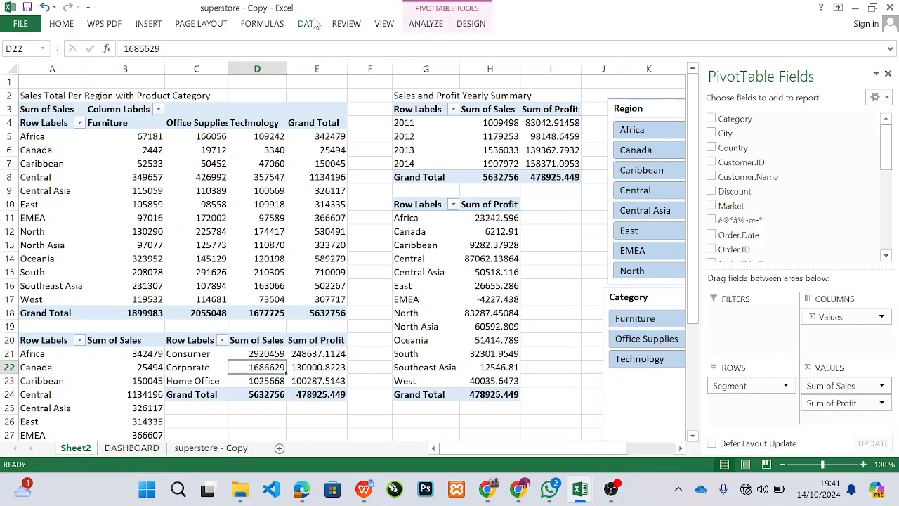
pyautogui.click(427, 24)
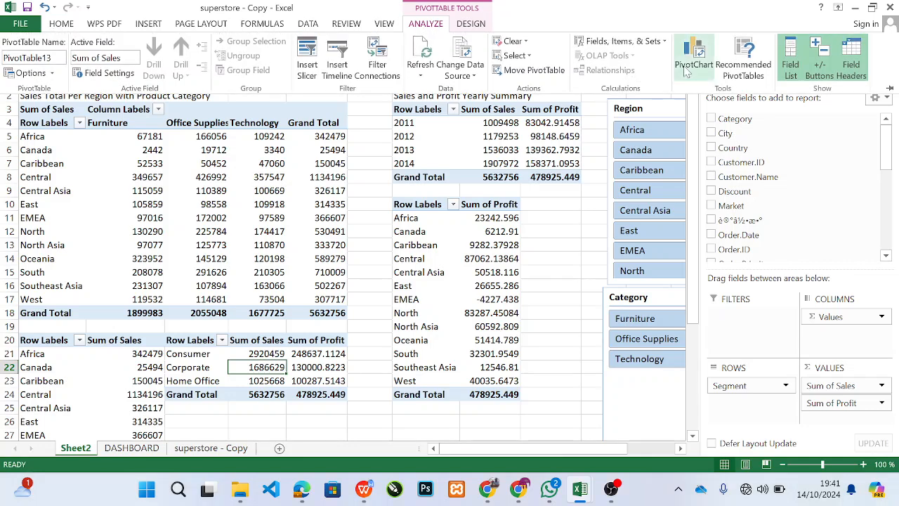
pyautogui.click(318, 57)
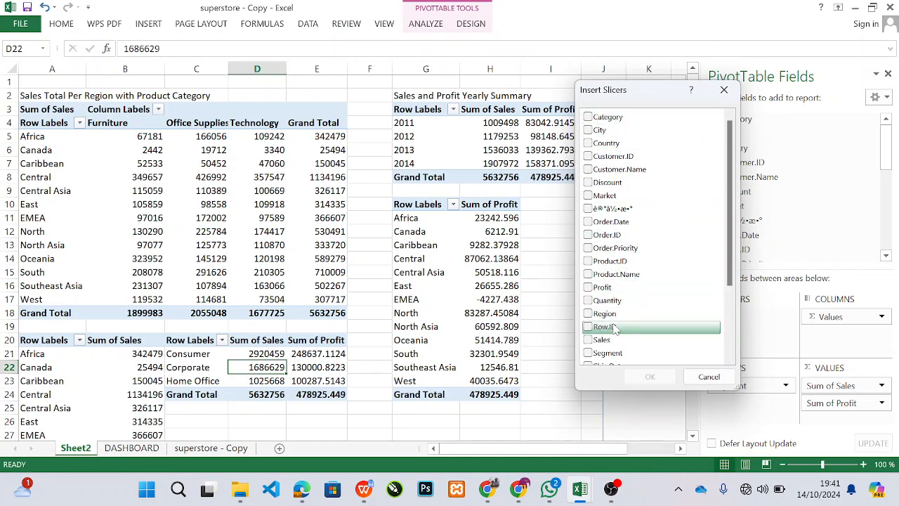
pyautogui.click(587, 353)
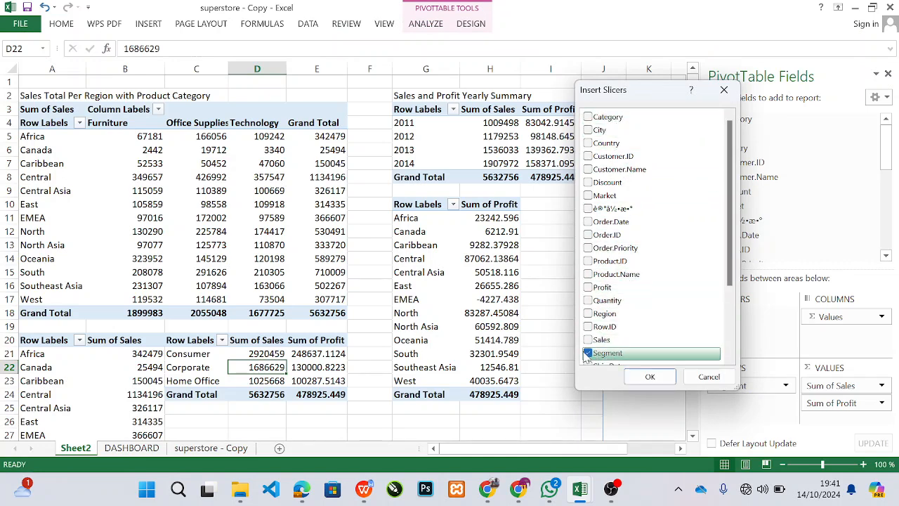
pyautogui.click(658, 378)
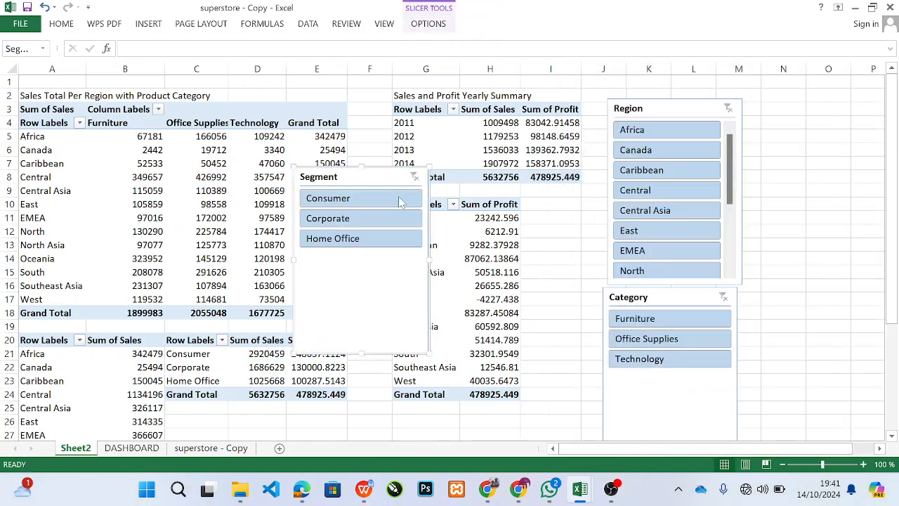
pyautogui.moveTo(358, 181); pyautogui.dragTo(591, 247)
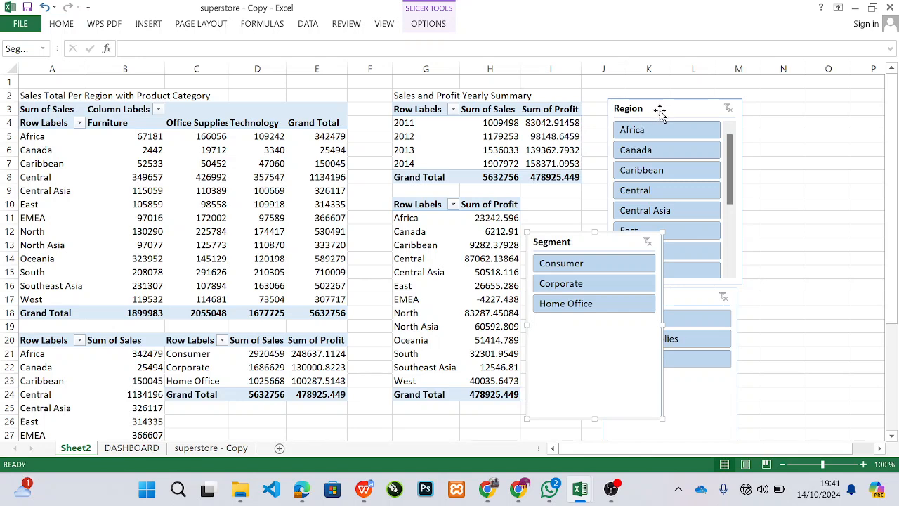
# Copy the Region slicer from Sheet2 to the DASHBOARD sheet at cell A3.
pyautogui.click(660, 110)
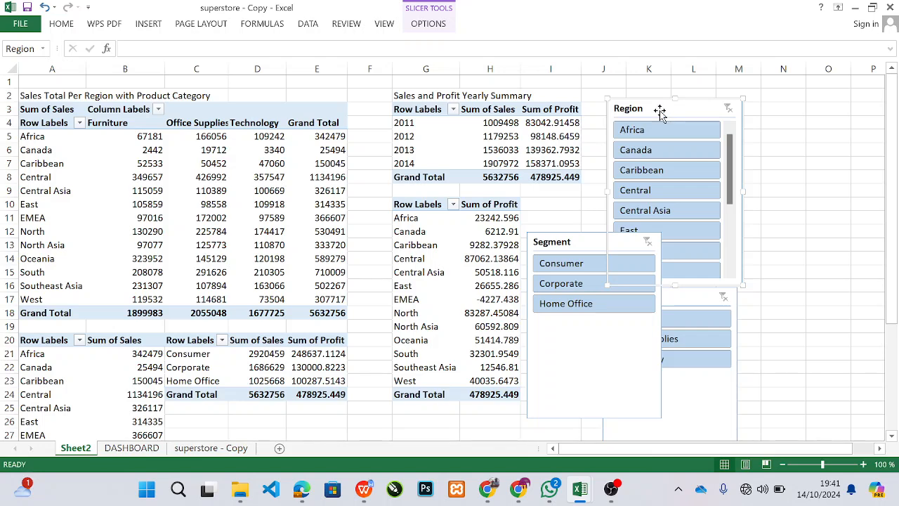
pyautogui.click(150, 450)
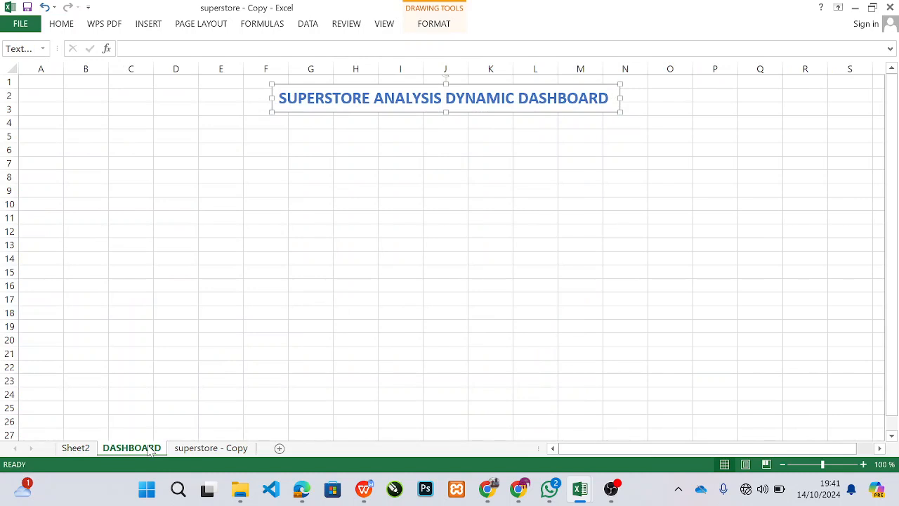
pyautogui.click(47, 124)
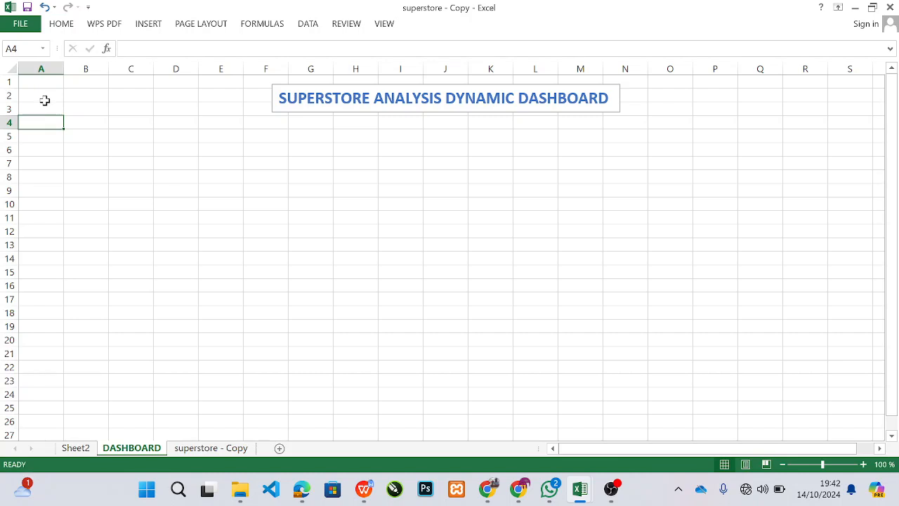
pyautogui.click(44, 106)
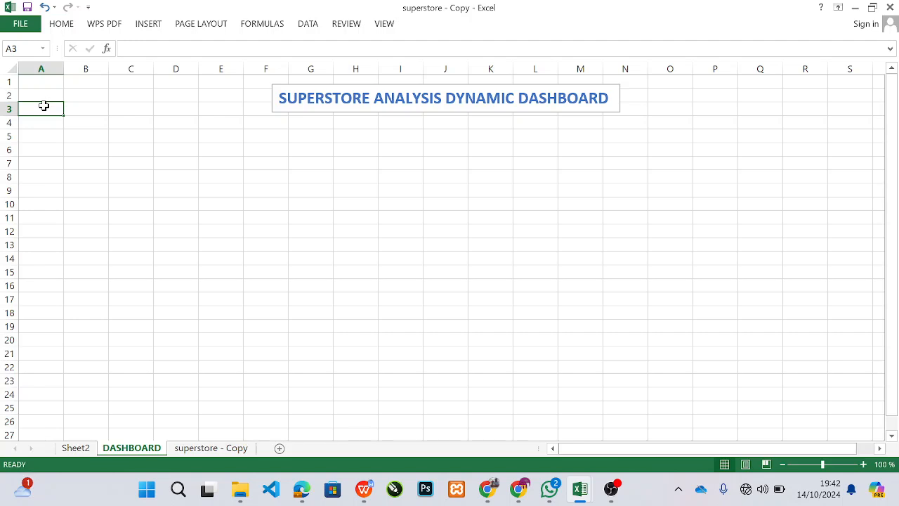
pyautogui.hotkey('ctrl', 'v')
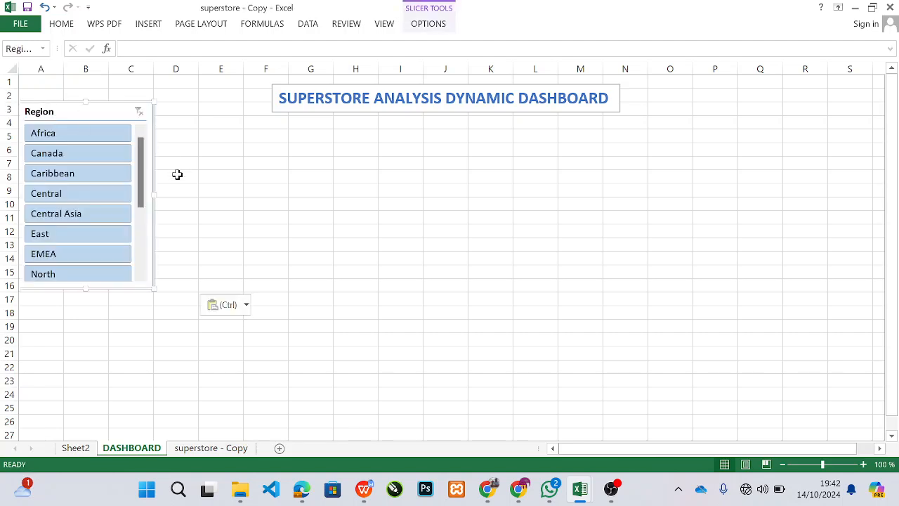
# Narrow the Region slicer on the DASHBOARD sheet to just past column B, keeping the name Central Asia fully readable.
pyautogui.moveTo(153, 196); pyautogui.dragTo(106, 190)
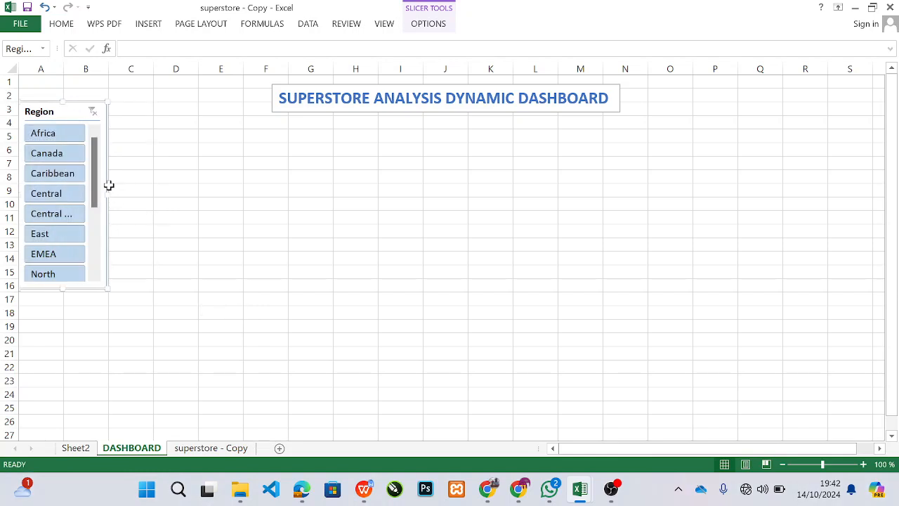
pyautogui.click(111, 192)
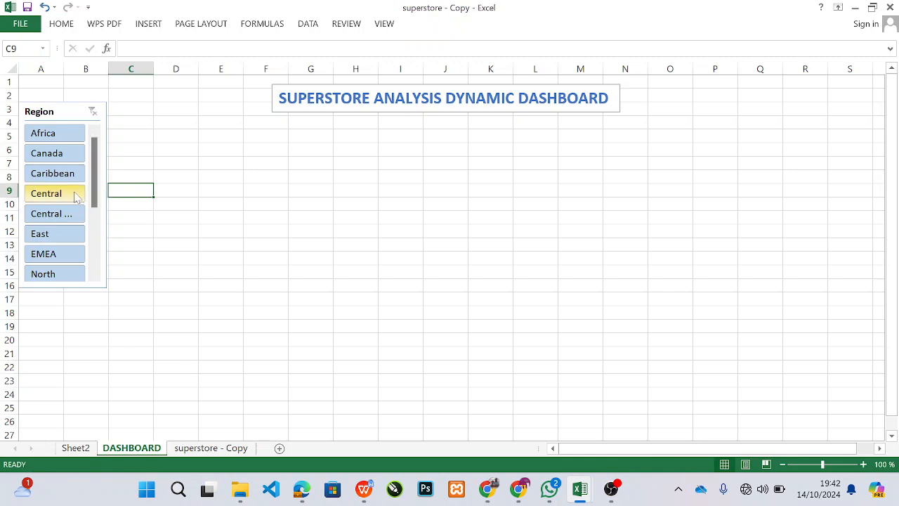
pyautogui.click(103, 202)
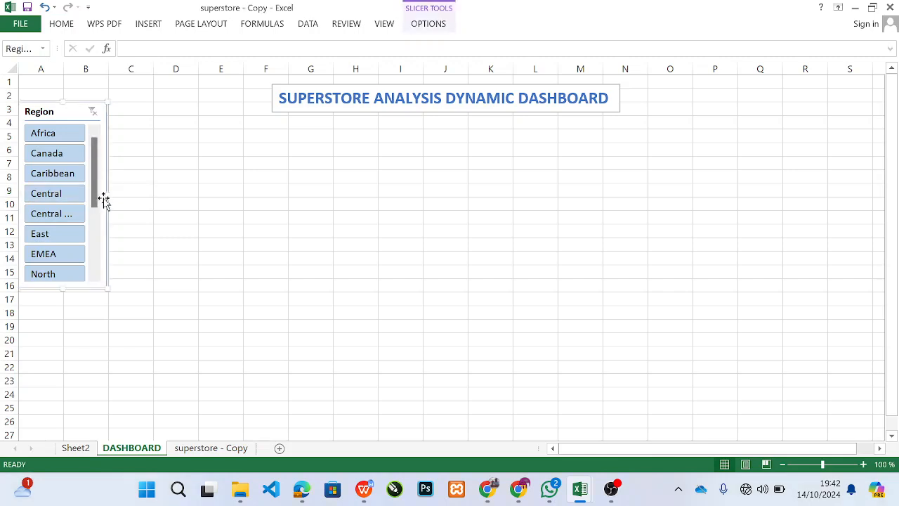
pyautogui.moveTo(105, 195); pyautogui.dragTo(114, 196)
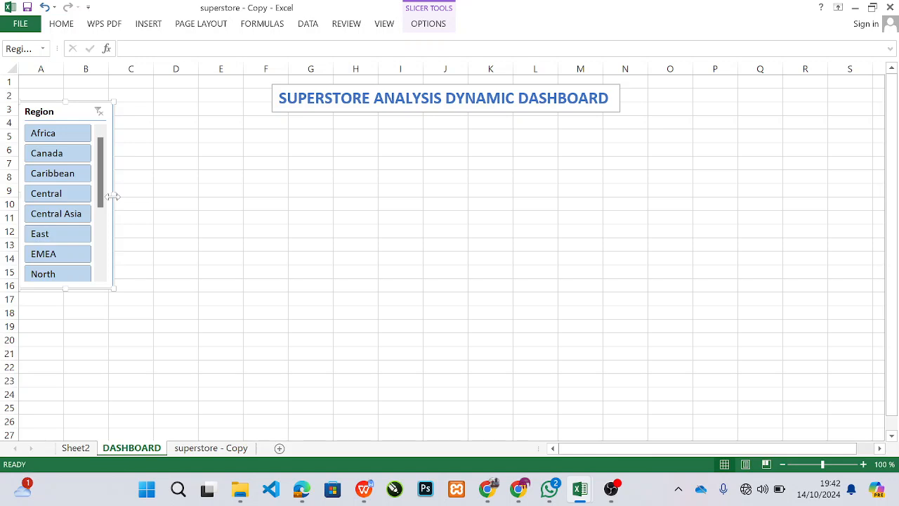
# Copy the Segment slicer from Sheet2 to the DASHBOARD sheet, narrowed to columns A and B and placed directly below the Region slicer.
pyautogui.click(87, 449)
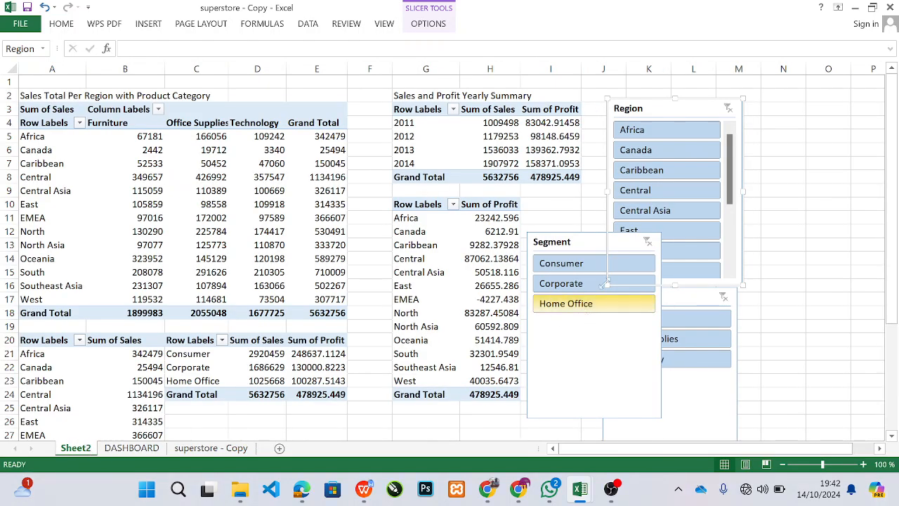
pyautogui.click(581, 241)
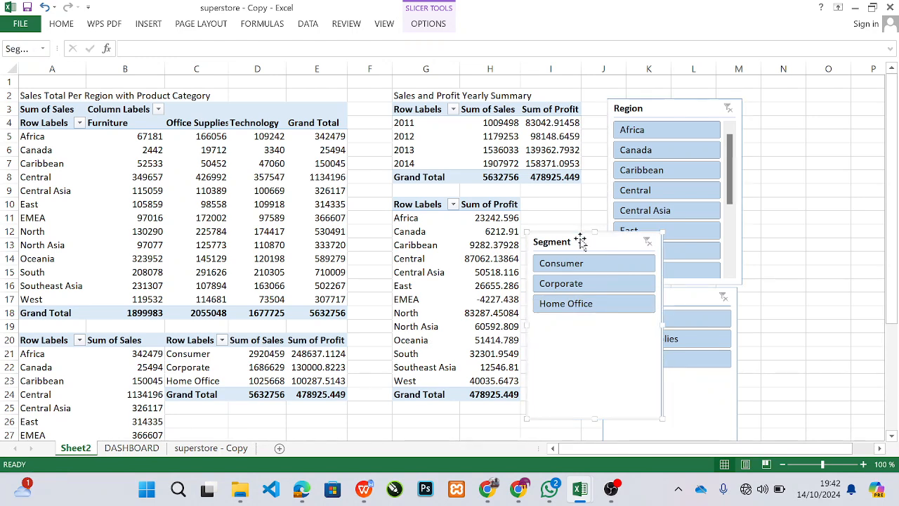
pyautogui.click(156, 451)
pyautogui.click(43, 311)
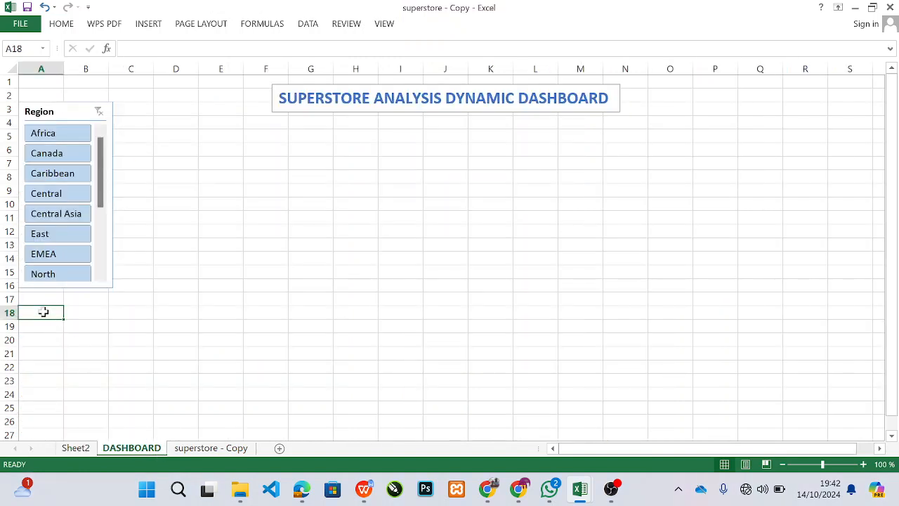
pyautogui.hotkey('ctrl', 'v')
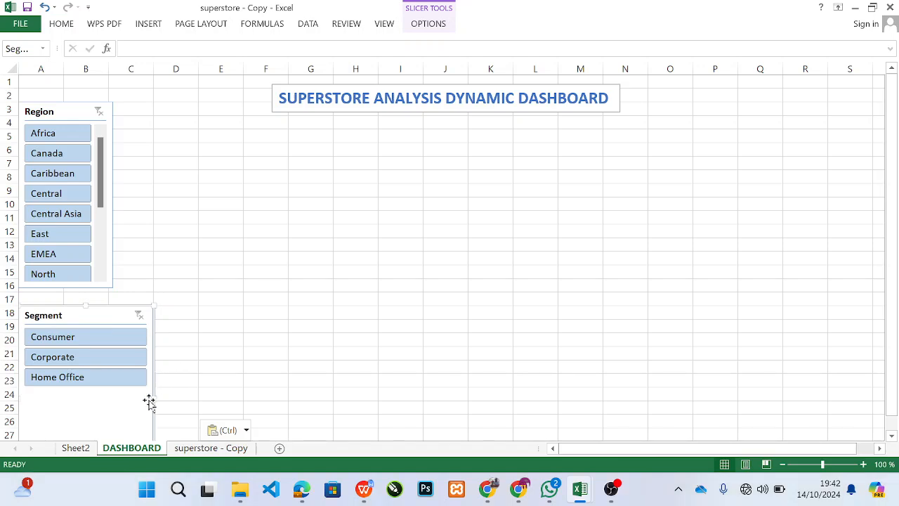
pyautogui.moveTo(156, 398); pyautogui.dragTo(107, 390)
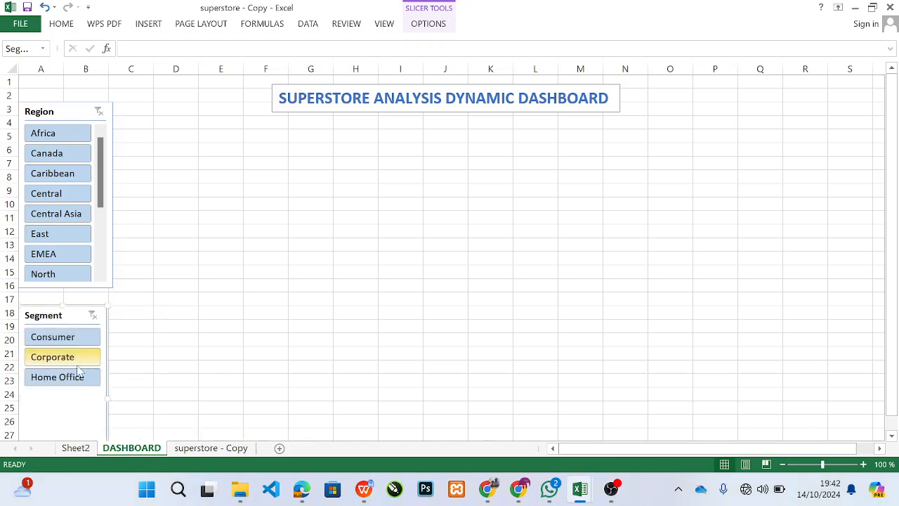
pyautogui.moveTo(70, 311); pyautogui.dragTo(70, 296)
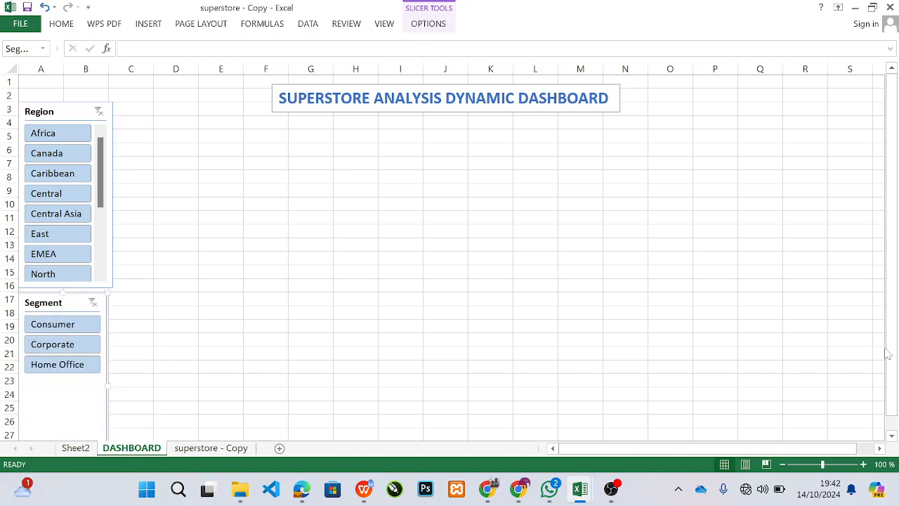
# Shorten the Segment slicer on the DASHBOARD sheet so it ends at row 23, just below Home Office.
pyautogui.scroll(-1, 889, 365)
pyautogui.click(890, 389)
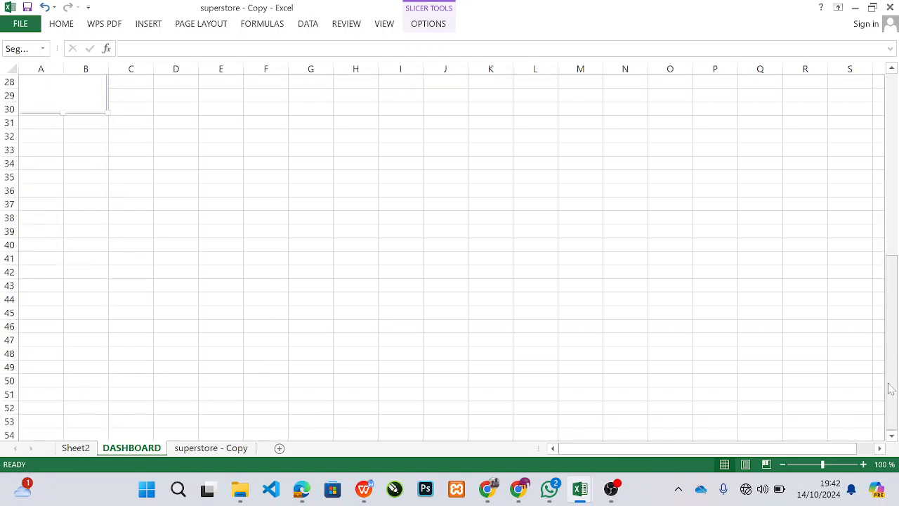
pyautogui.scroll(3, 891, 389)
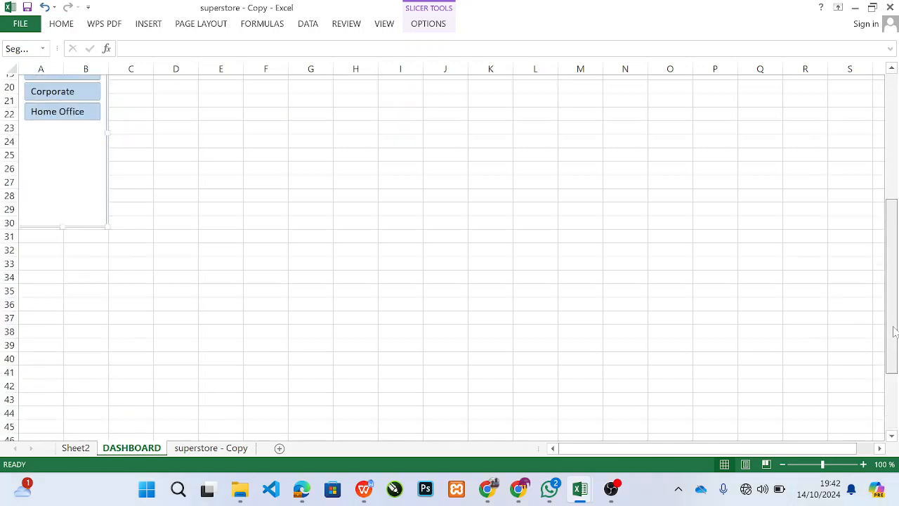
pyautogui.moveTo(62, 221); pyautogui.dragTo(60, 125)
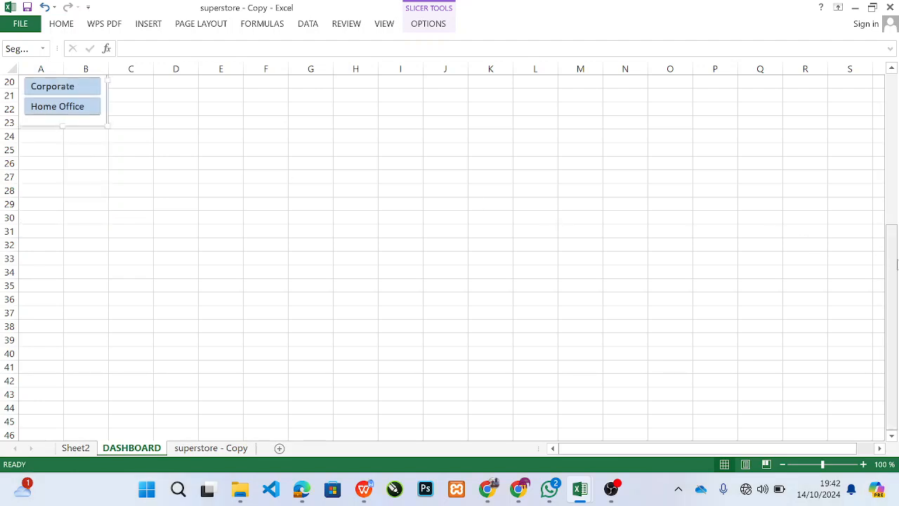
pyautogui.moveTo(895, 266); pyautogui.dragTo(896, 151)
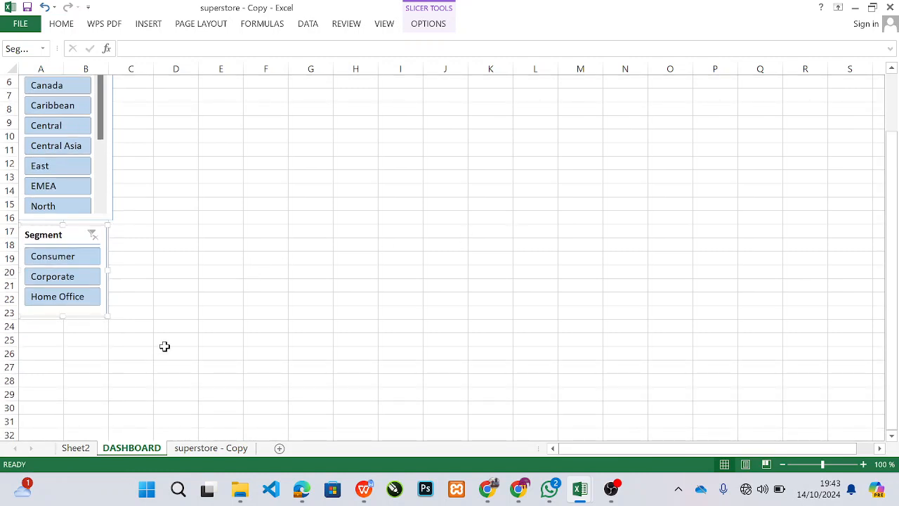
# Copy the Category slicer from Sheet2 to the DASHBOARD sheet at A25, narrowed to just past column B with Office Supplies fully readable.
pyautogui.click(87, 448)
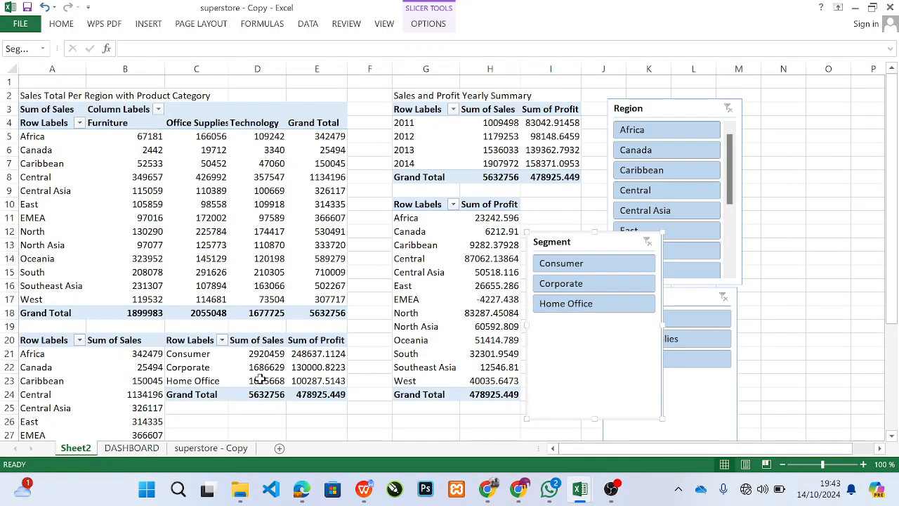
pyautogui.click(697, 300)
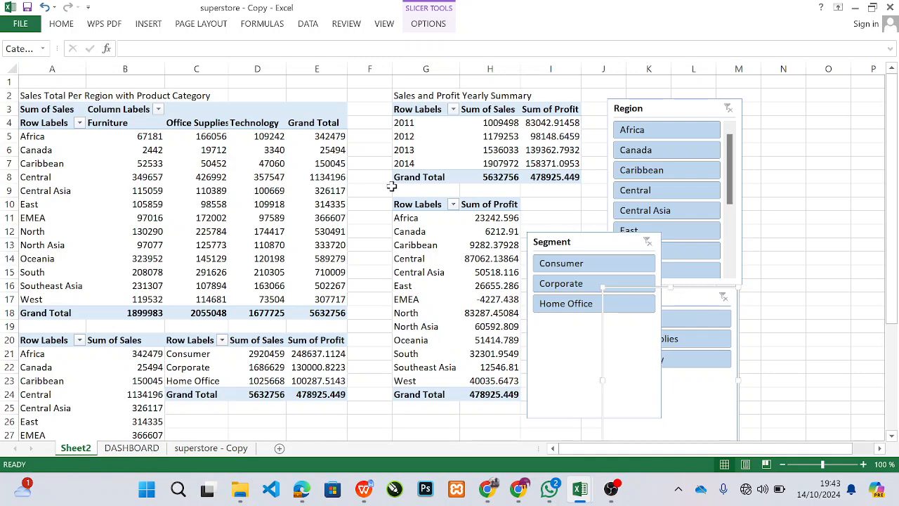
pyautogui.click(132, 448)
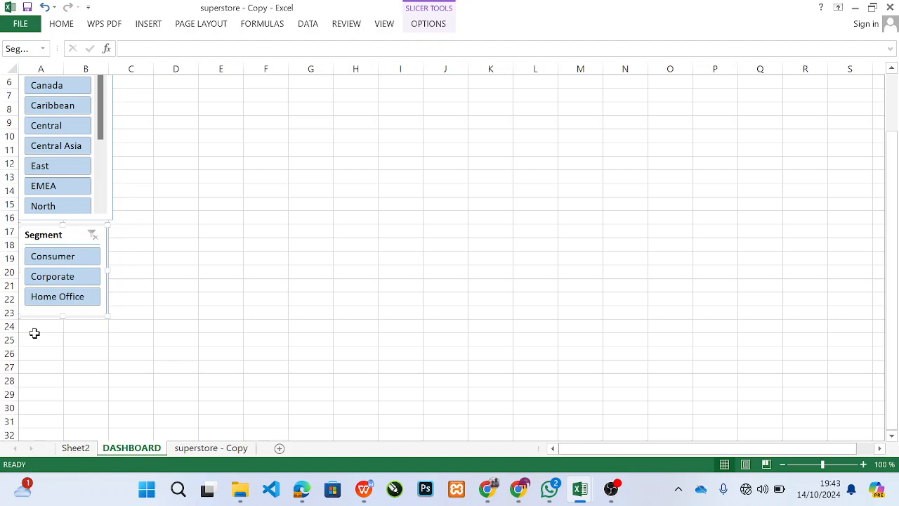
pyautogui.click(35, 337)
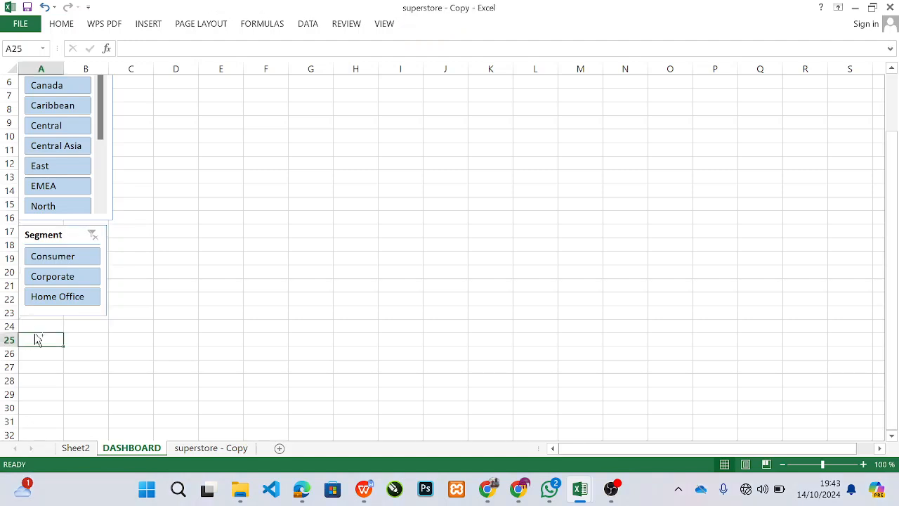
pyautogui.hotkey('ctrl', 'v')
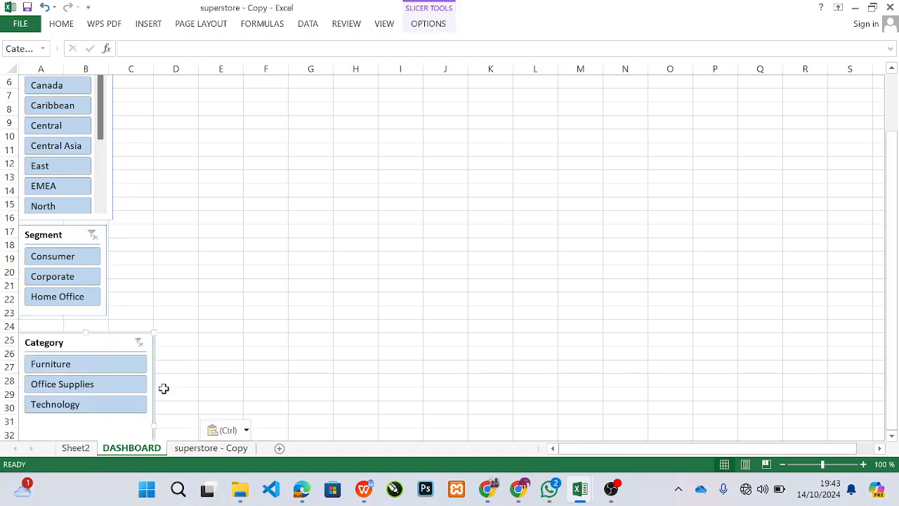
pyautogui.moveTo(153, 426); pyautogui.dragTo(104, 419)
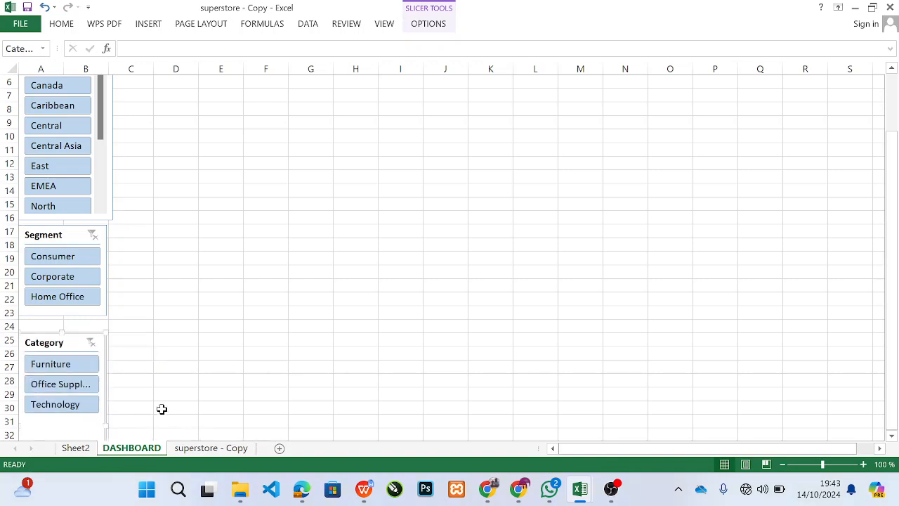
pyautogui.moveTo(106, 424); pyautogui.dragTo(114, 426)
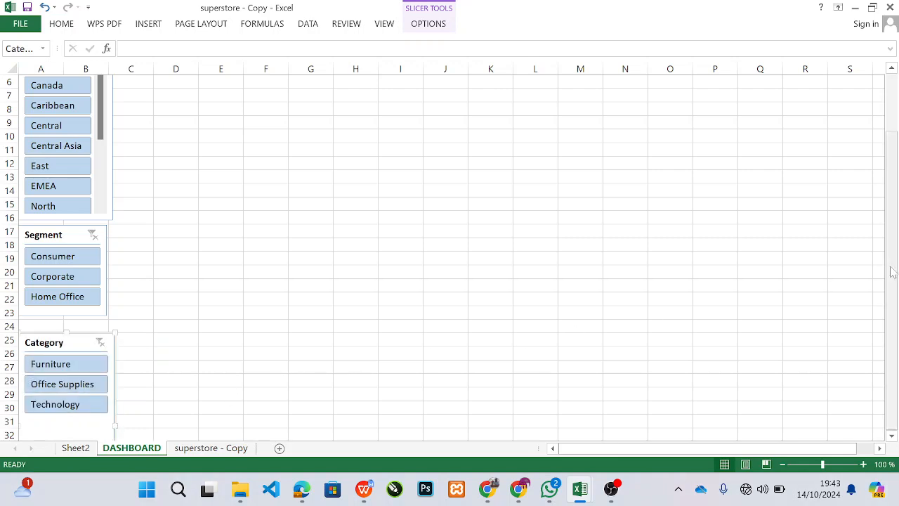
# Shorten the Category slicer so it ends at about row 32, just below Technology.
pyautogui.moveTo(893, 333); pyautogui.dragTo(891, 348)
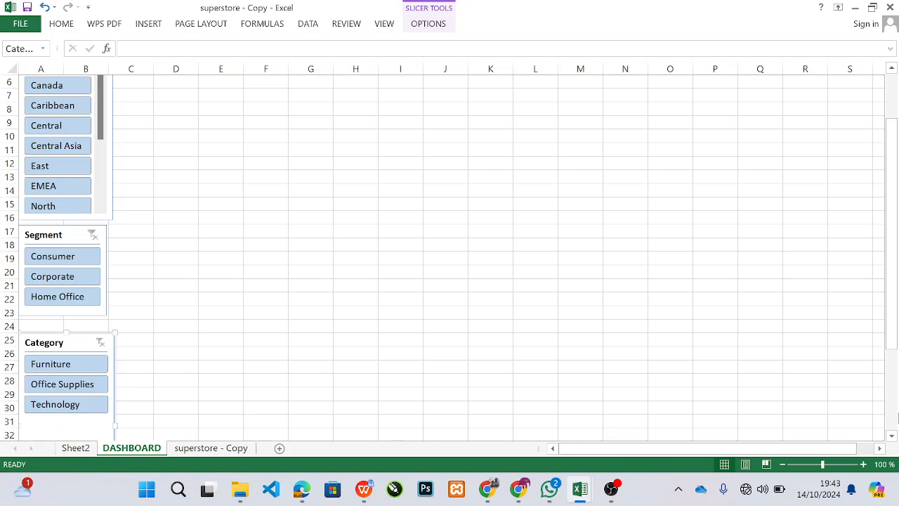
pyautogui.click(892, 436)
pyautogui.click(892, 436)
pyautogui.click(892, 436)
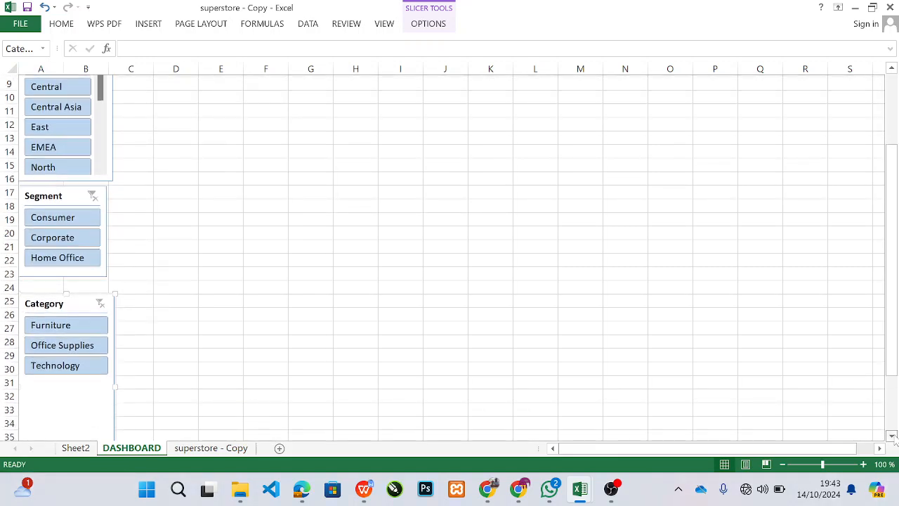
pyautogui.click(892, 435)
pyautogui.click(892, 435)
pyautogui.click(892, 435)
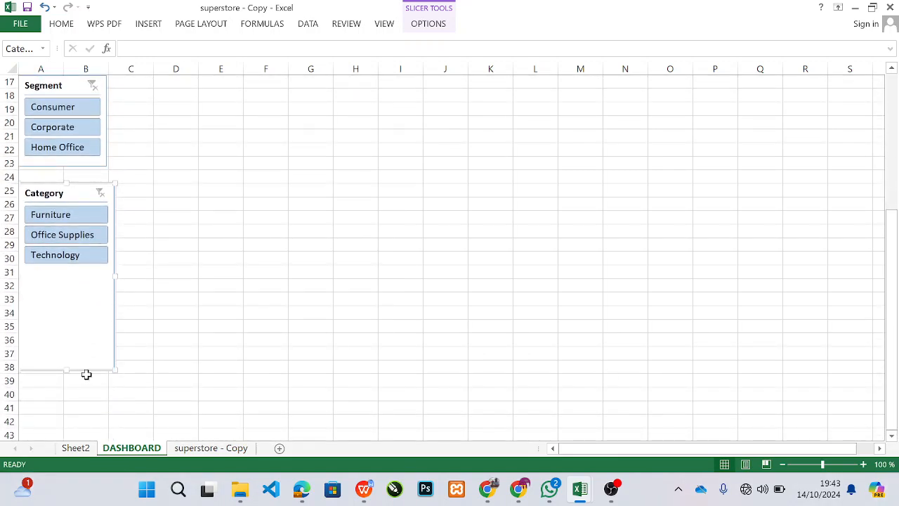
pyautogui.moveTo(65, 369); pyautogui.dragTo(57, 281)
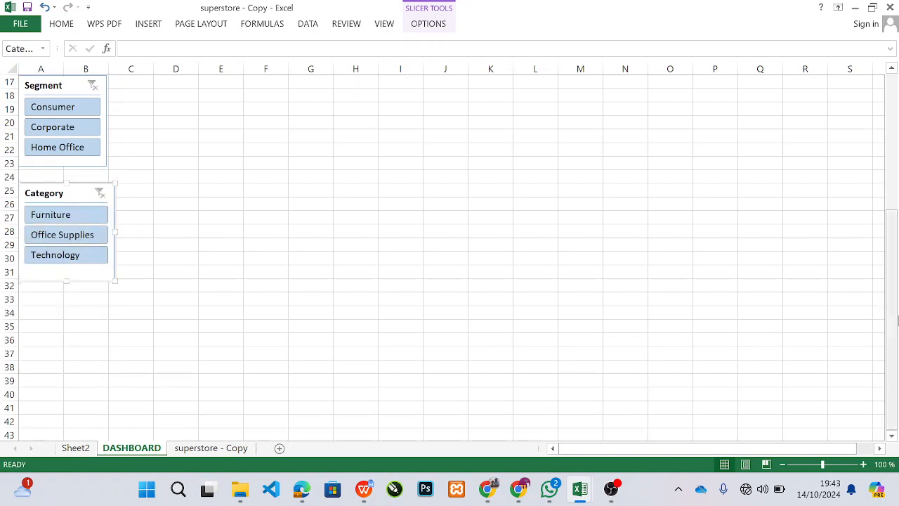
pyautogui.scroll(5, 895, 269)
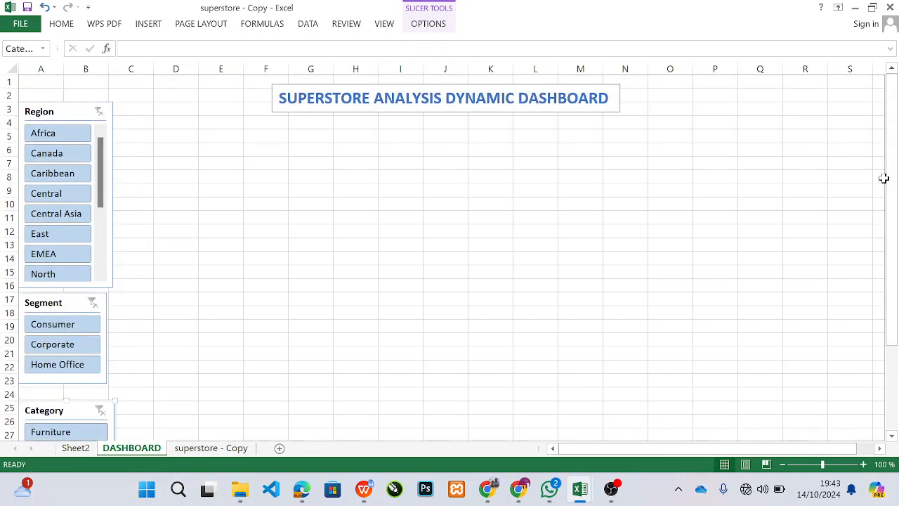
# Copy the Sales Total Per Region with Product Category table, A2:E18 on Sheet2, and go to the DASHBOARD sheet.
pyautogui.click(81, 451)
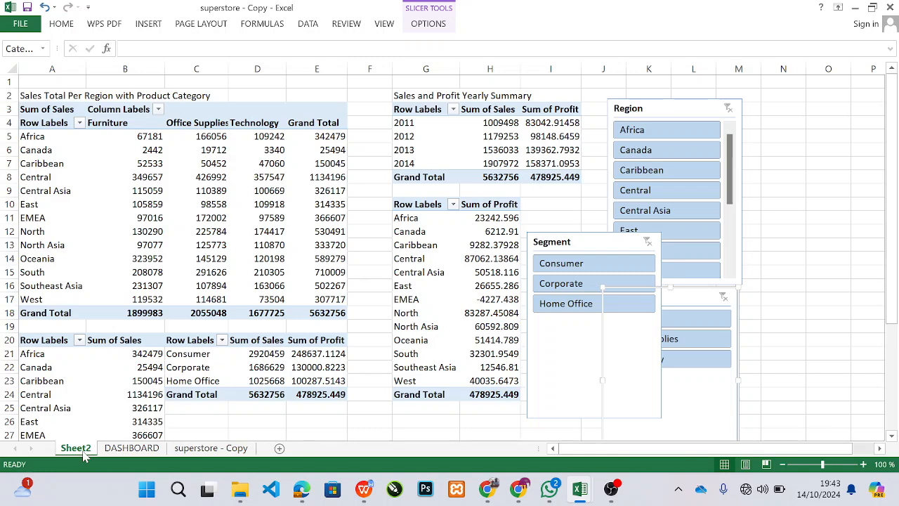
pyautogui.click(187, 110)
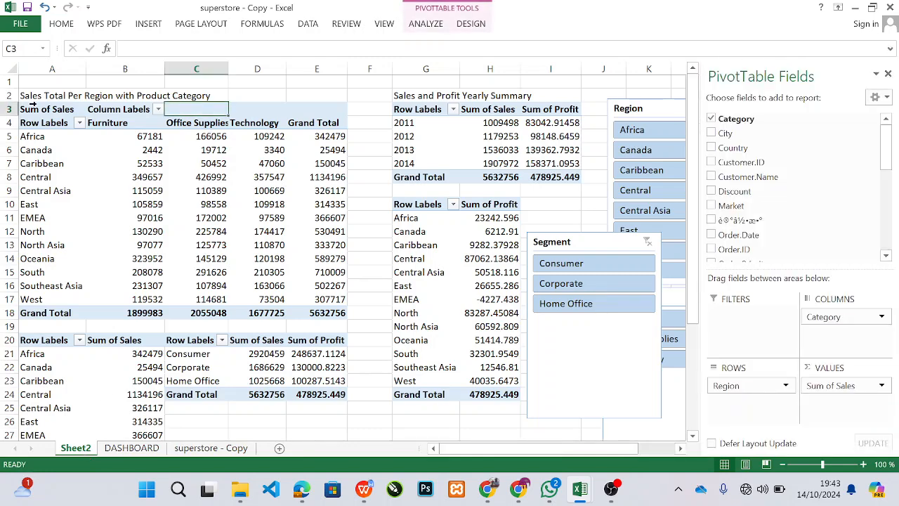
pyautogui.moveTo(25, 96); pyautogui.dragTo(331, 313)
pyautogui.hotkey('ctrl', 'c')
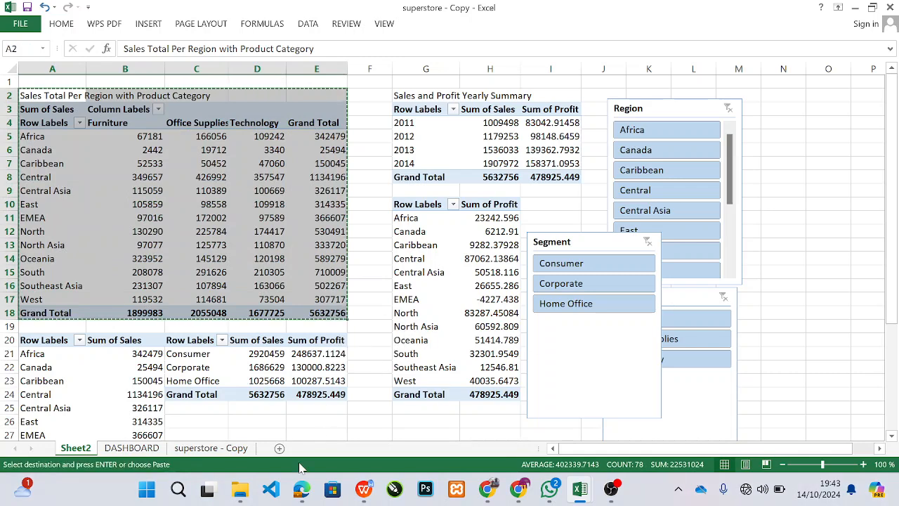
pyautogui.click(131, 448)
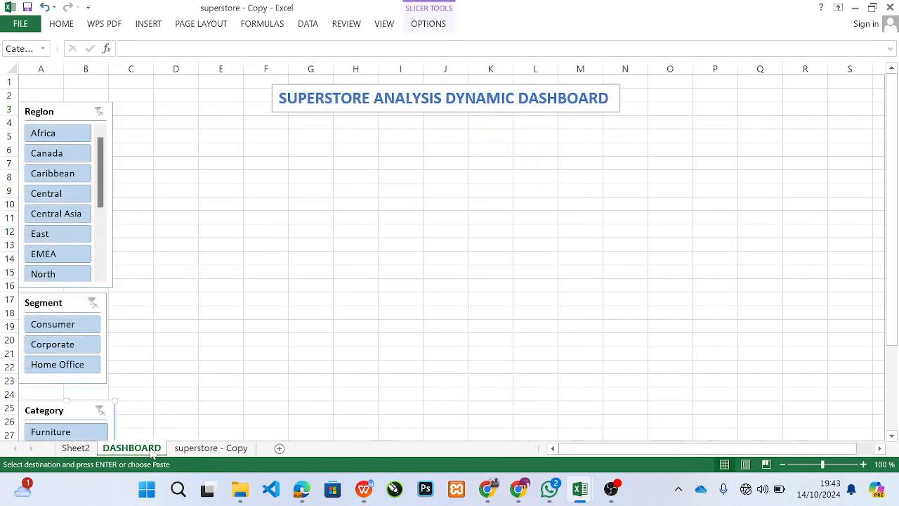
pyautogui.click(137, 112)
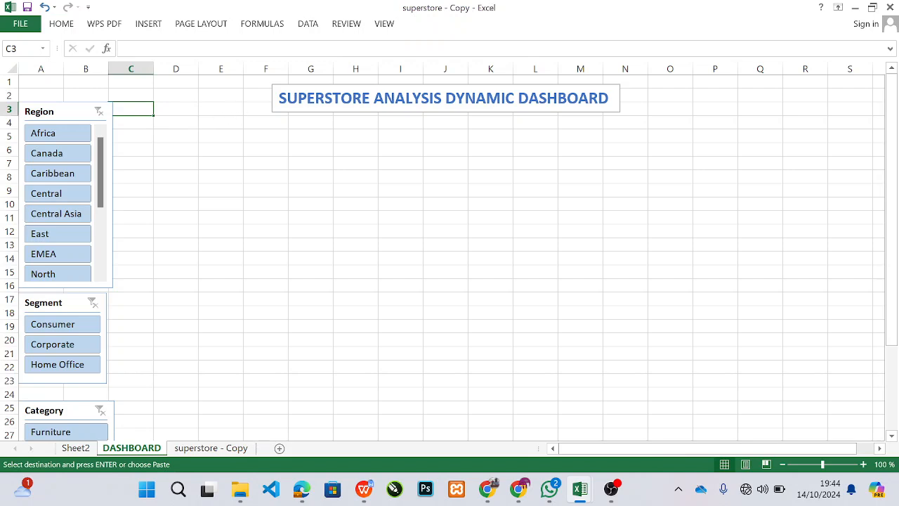
# Reduce the height of the dashboard title box slightly and move it up into rows 1 and 2.
pyautogui.click(355, 87)
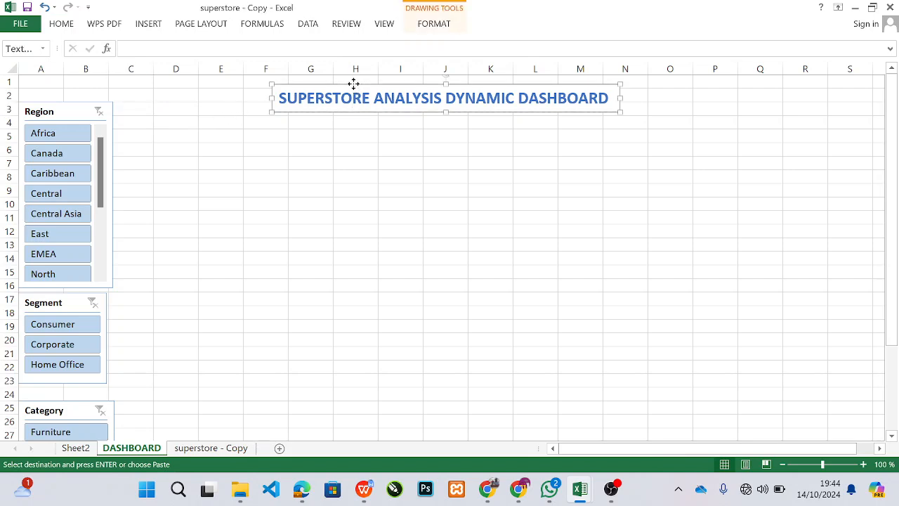
pyautogui.moveTo(353, 84); pyautogui.dragTo(351, 74)
pyautogui.moveTo(447, 112); pyautogui.dragTo(447, 107)
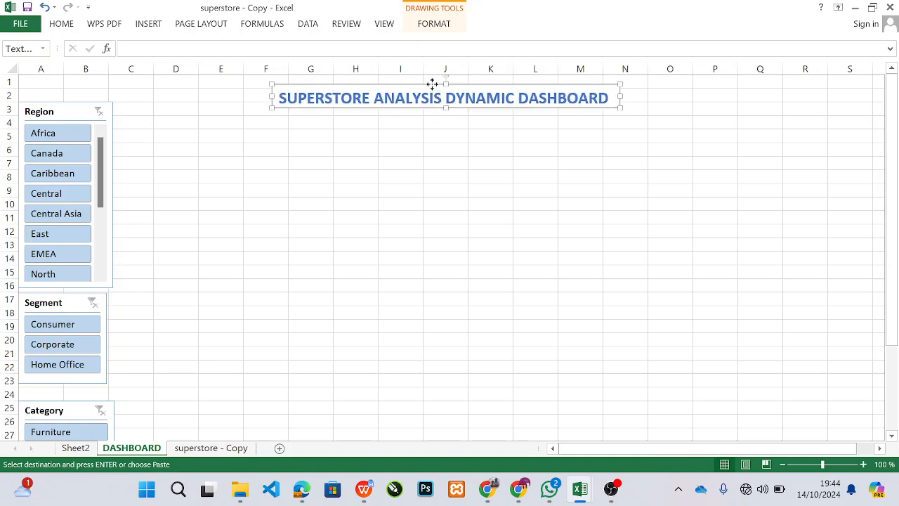
pyautogui.moveTo(432, 83); pyautogui.dragTo(434, 80)
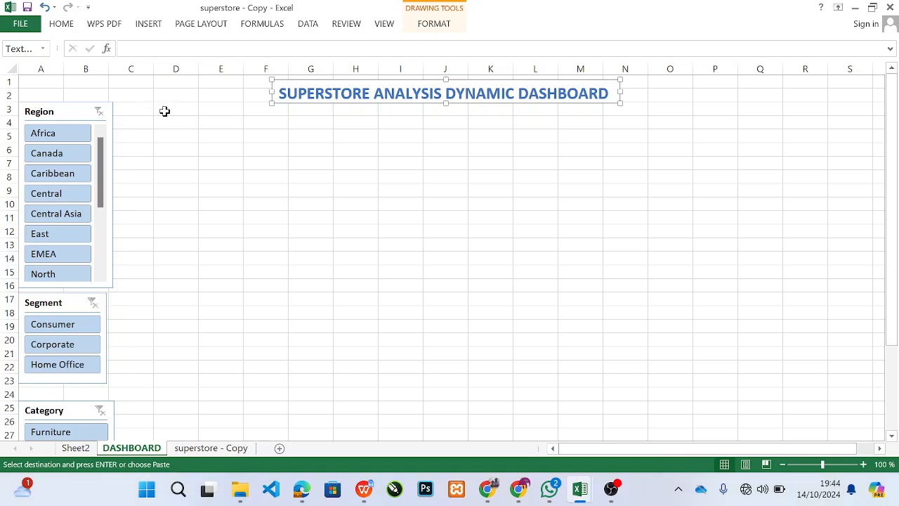
# Narrow column C to less than half its width and paste the copied regional sales table at D3.
pyautogui.moveTo(149, 64); pyautogui.dragTo(131, 63)
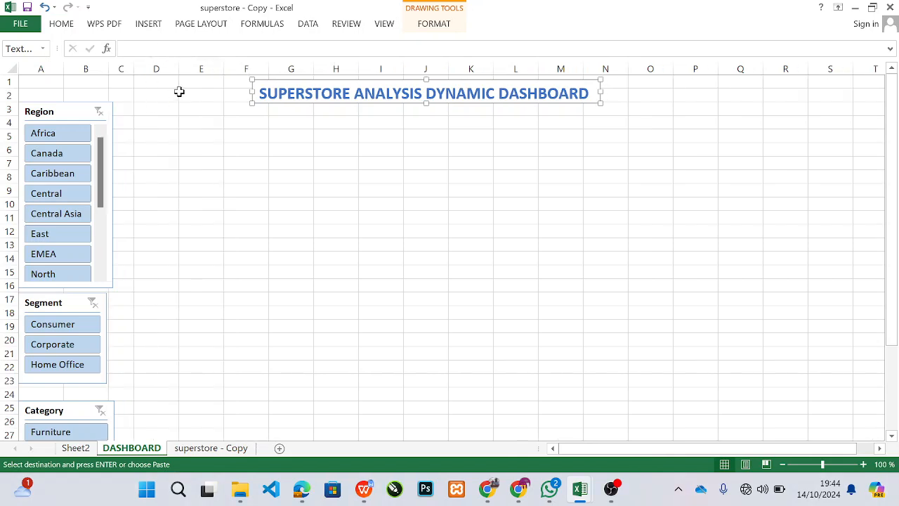
pyautogui.moveTo(137, 68); pyautogui.dragTo(130, 69)
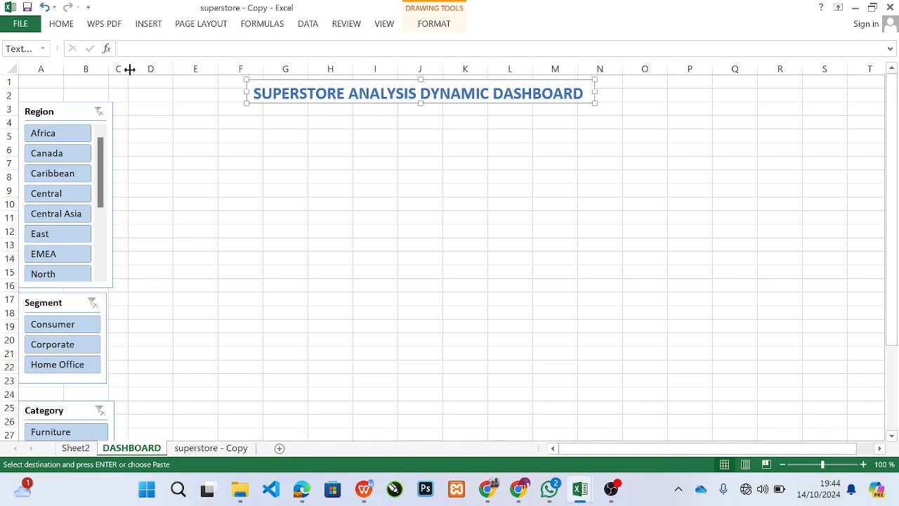
pyautogui.click(157, 110)
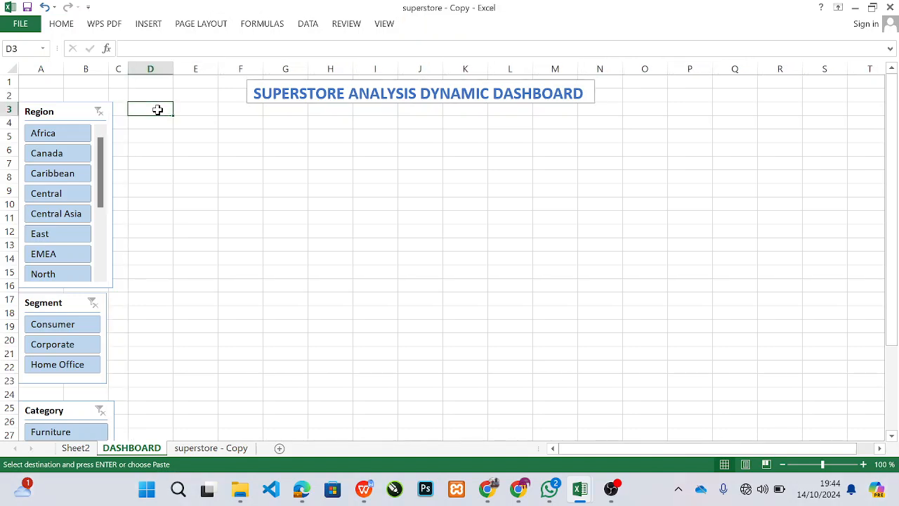
pyautogui.hotkey('ctrl', 'v')
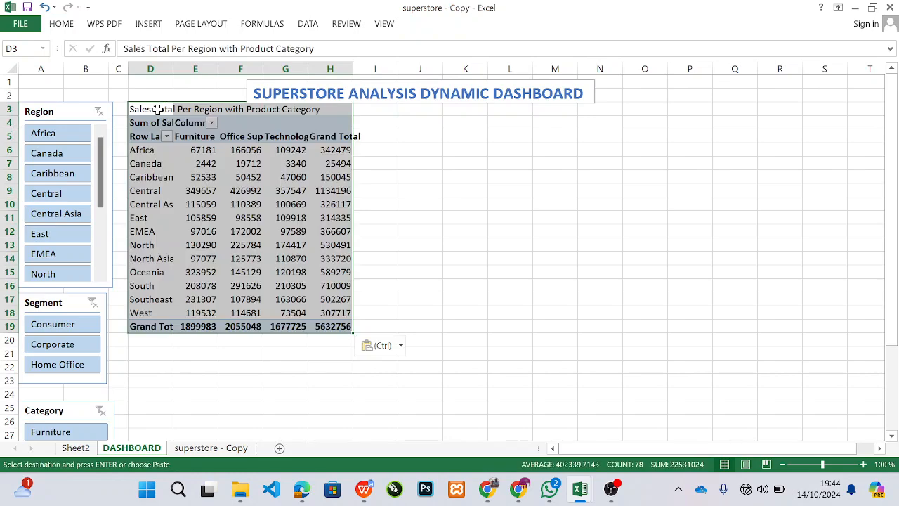
# Copy the Sales and Profit Yearly Summary table, G2:I8 on Sheet2, to cell D21 of the DASHBOARD sheet.
pyautogui.click(76, 449)
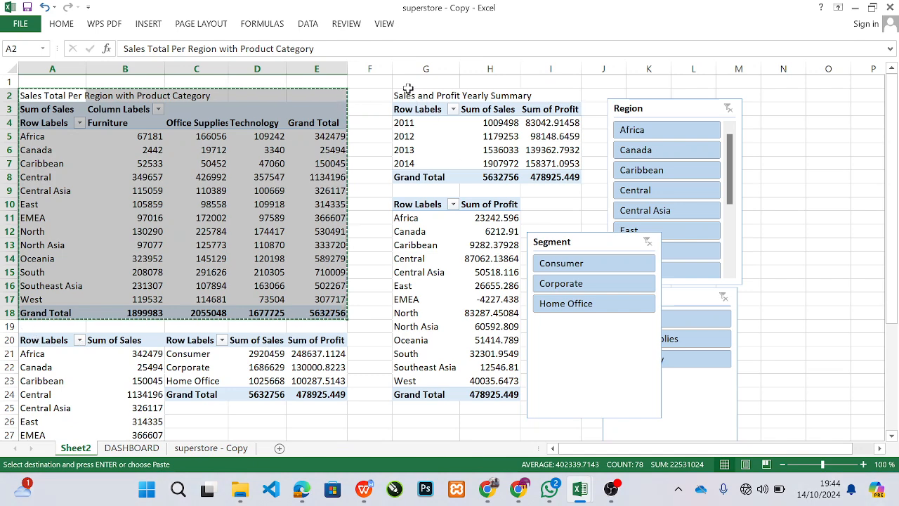
pyautogui.moveTo(409, 93); pyautogui.dragTo(562, 175)
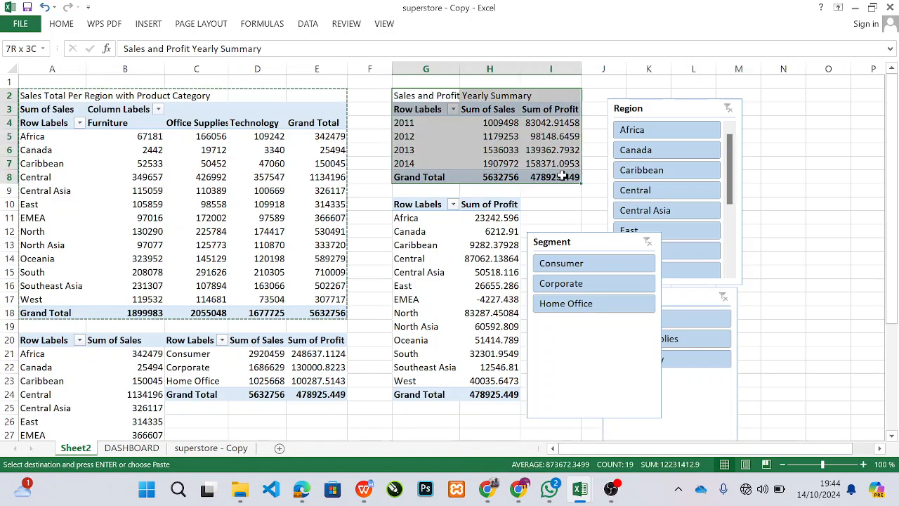
pyautogui.hotkey('ctrl', 'c')
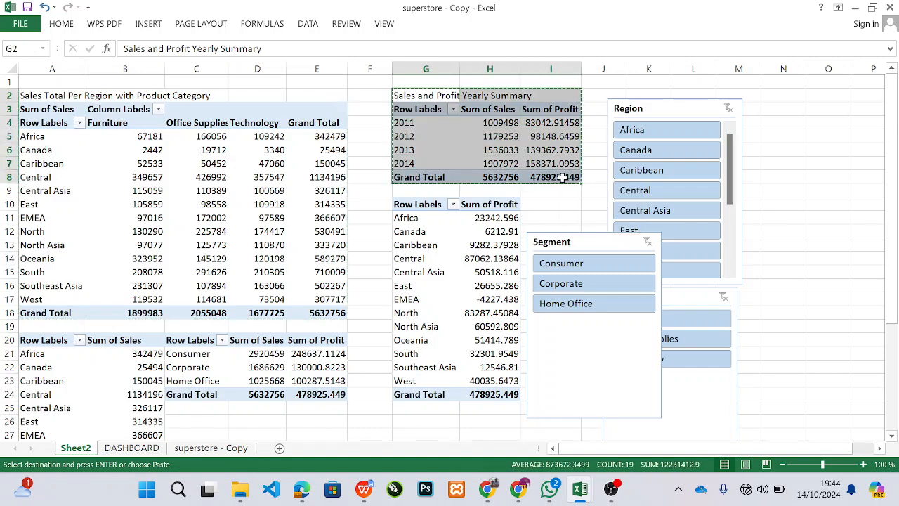
pyautogui.click(134, 448)
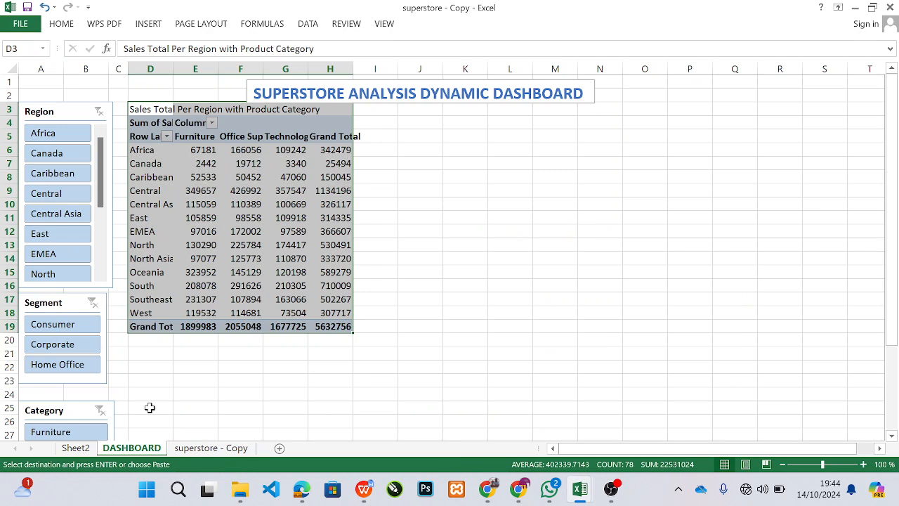
pyautogui.click(140, 351)
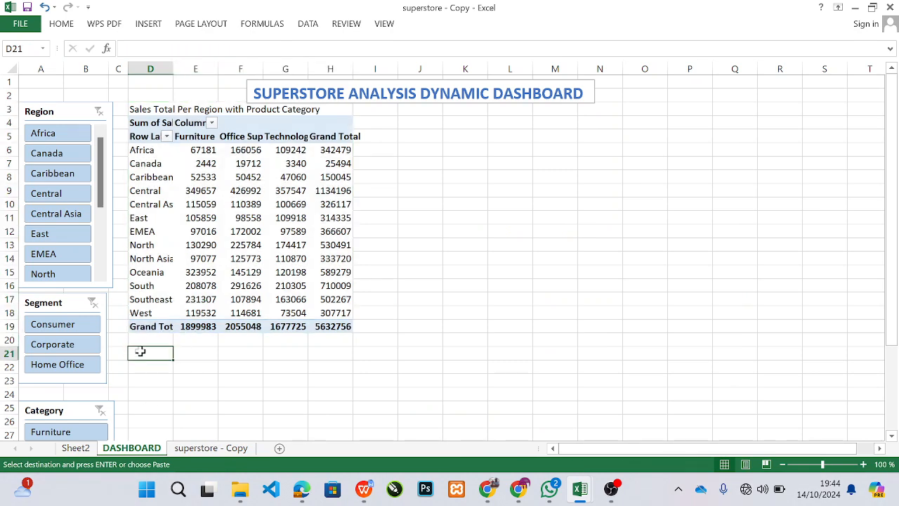
pyautogui.hotkey('ctrl', 'v')
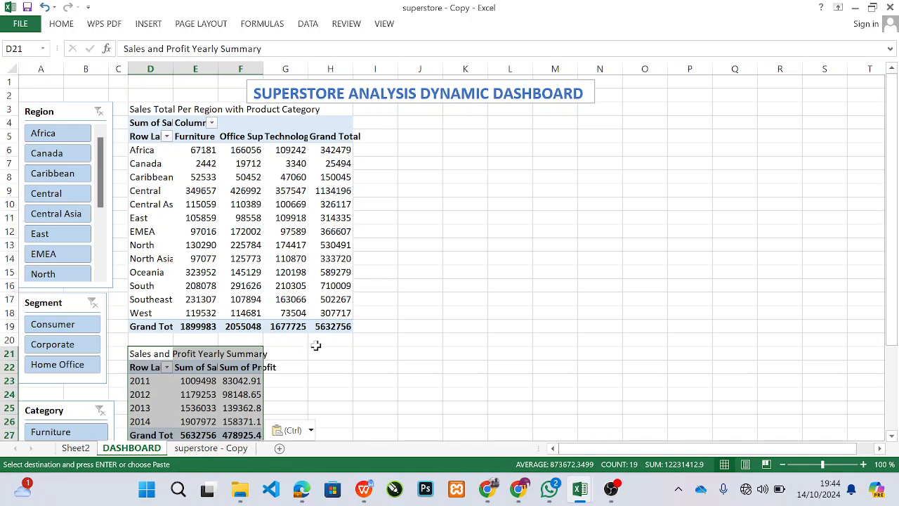
# Copy the sales by region PivotTable, A20:B34 on Sheet2, and return to the DASHBOARD sheet.
pyautogui.click(75, 448)
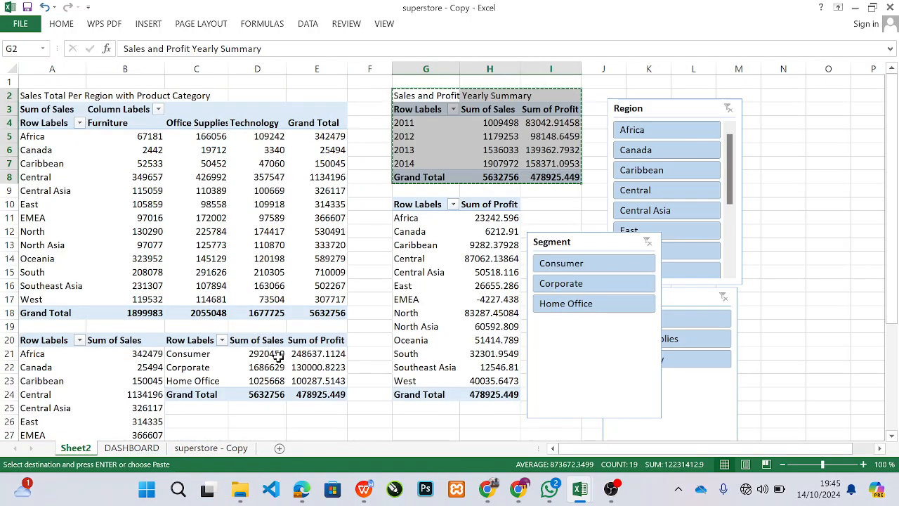
pyautogui.click(26, 338)
pyautogui.moveTo(25, 339); pyautogui.dragTo(122, 406)
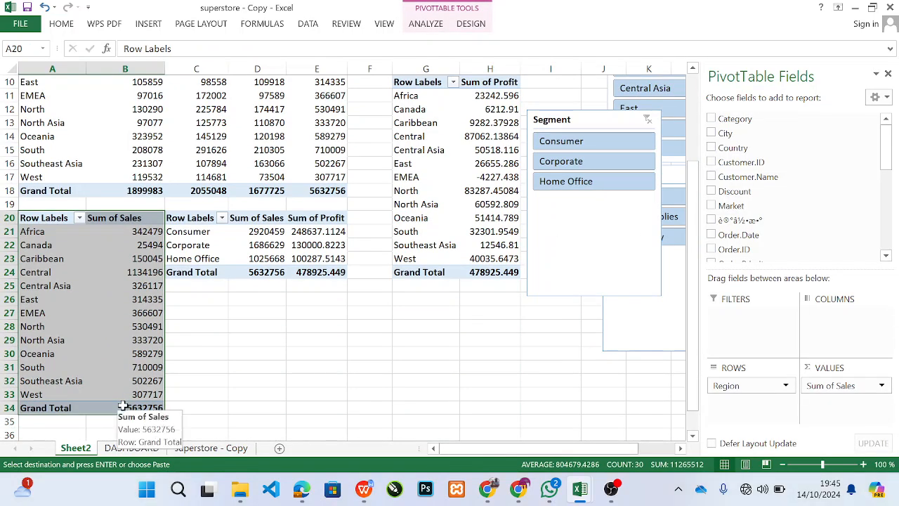
pyautogui.click(100, 453)
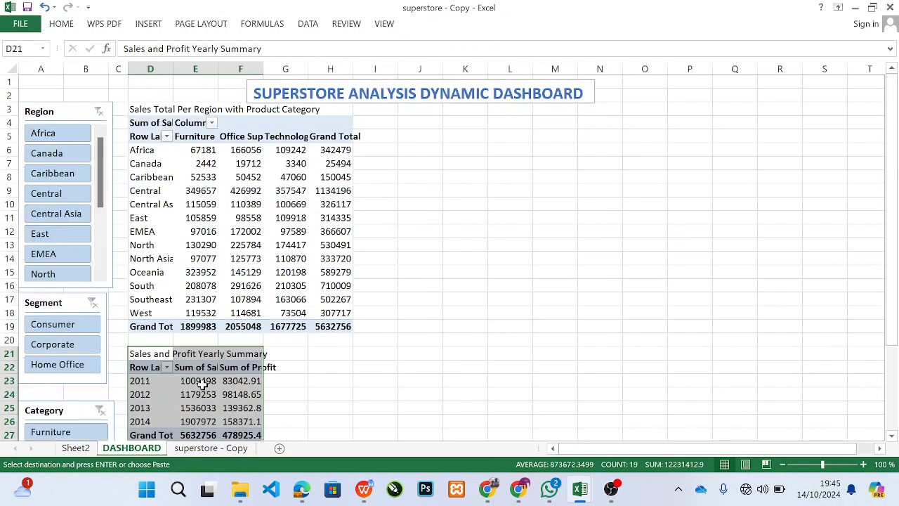
# Narrow column I to about half its width and paste the copied sales by region table at J4.
pyautogui.click(394, 113)
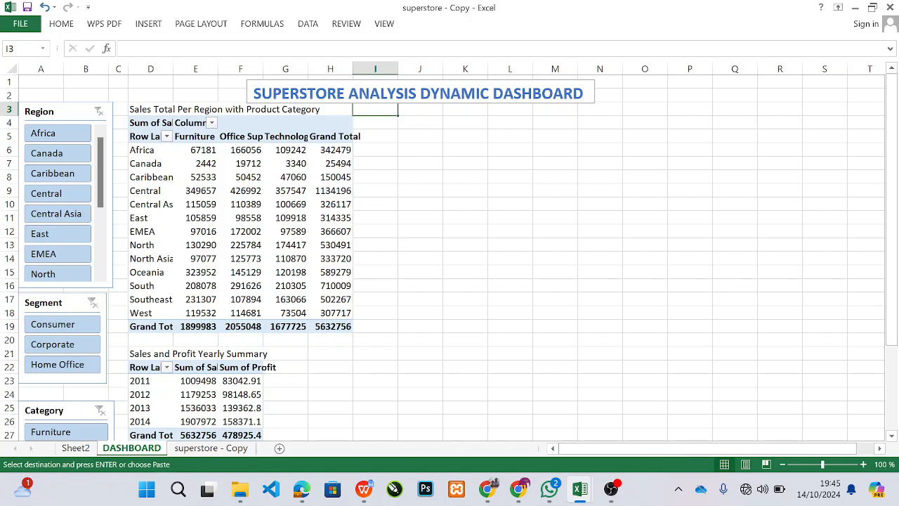
pyautogui.moveTo(396, 64); pyautogui.dragTo(376, 65)
pyautogui.click(390, 112)
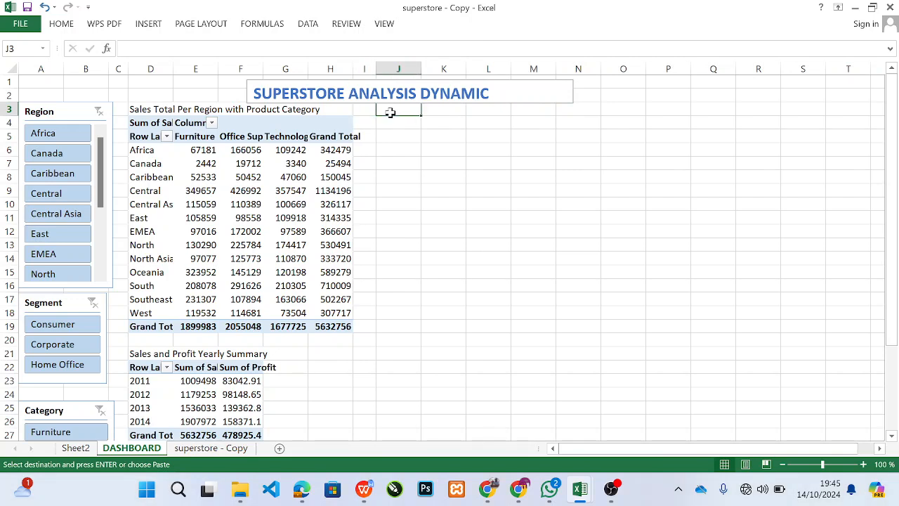
pyautogui.click(392, 131)
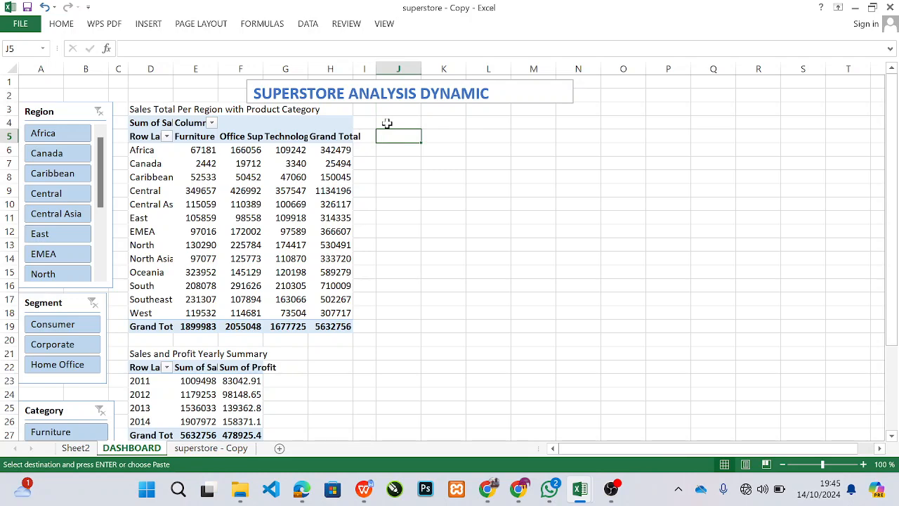
pyautogui.click(389, 123)
pyautogui.hotkey('ctrl', 'v')
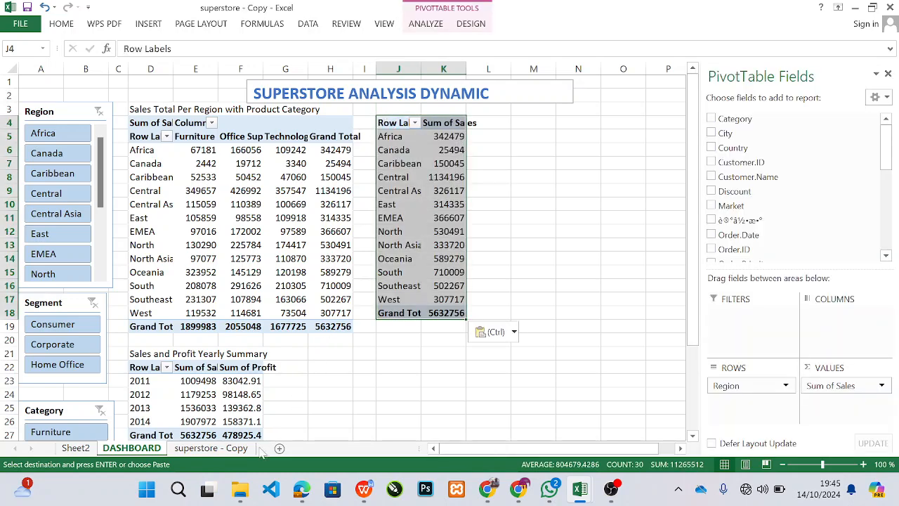
# Copy the profit by region PivotTable, G10:H24 on Sheet2, and return to the DASHBOARD sheet.
pyautogui.click(75, 447)
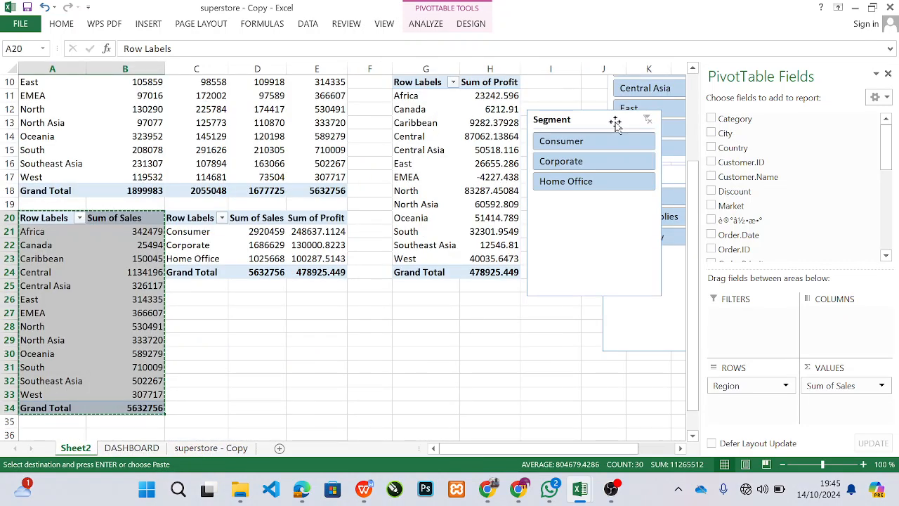
pyautogui.scroll(2, 694, 78)
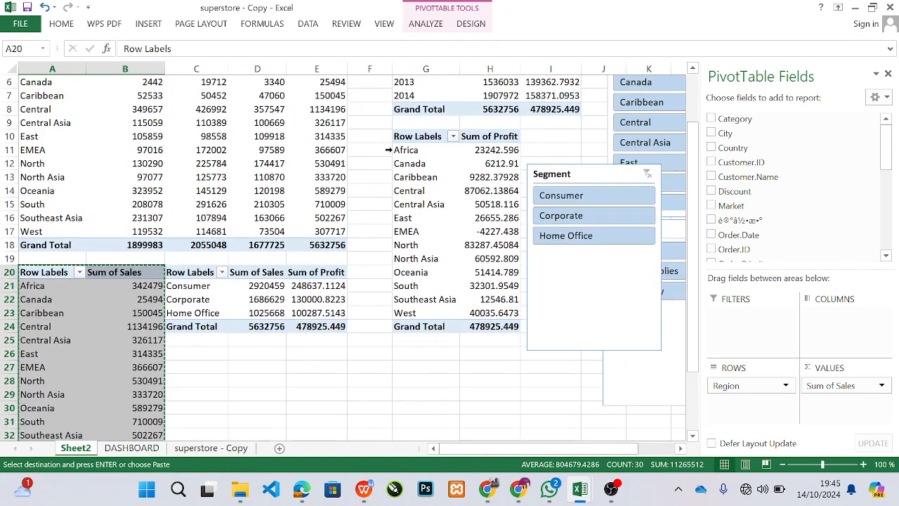
pyautogui.moveTo(394, 134); pyautogui.dragTo(496, 327)
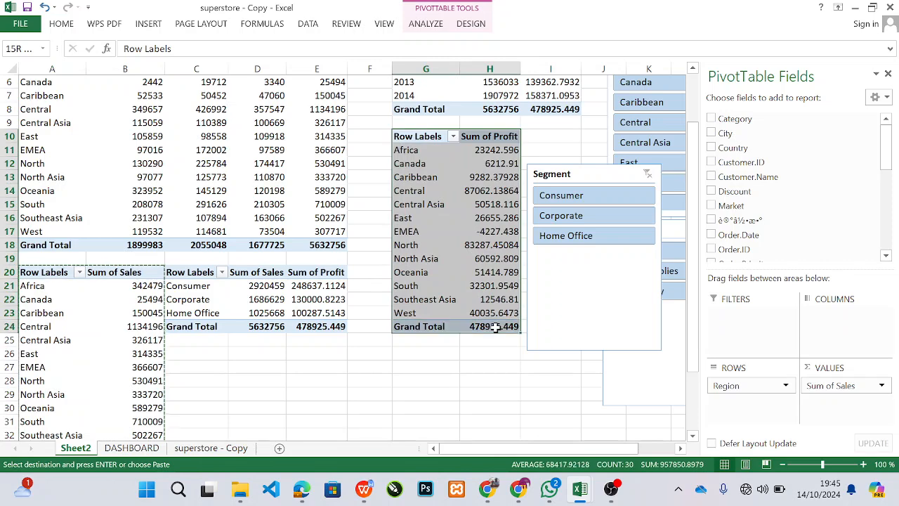
pyautogui.hotkey('ctrl', 'c')
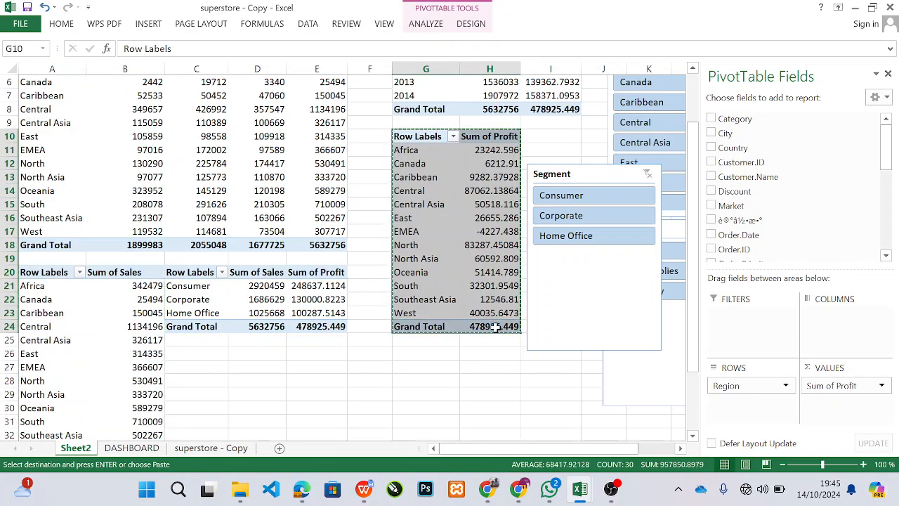
pyautogui.click(147, 452)
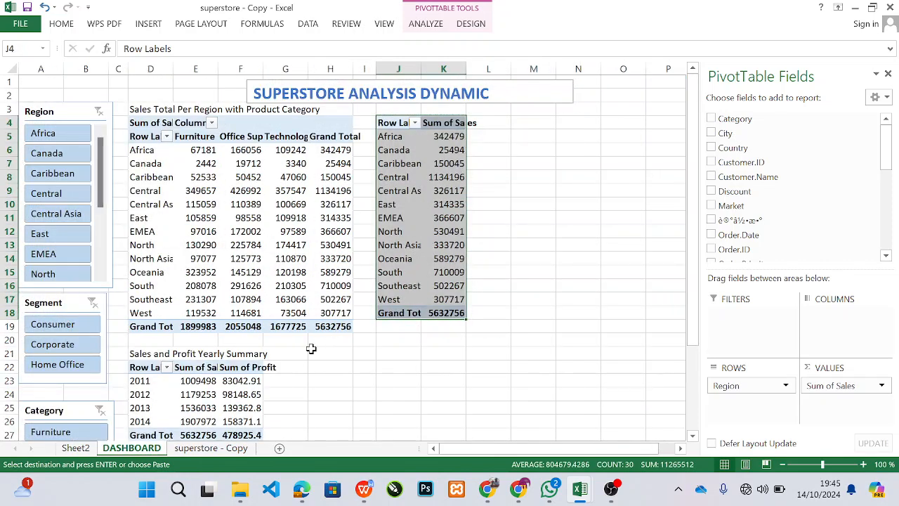
# Narrow column L to about half its width and paste the copied profit by region table at M4.
pyautogui.moveTo(510, 70); pyautogui.dragTo(488, 74)
pyautogui.click(503, 125)
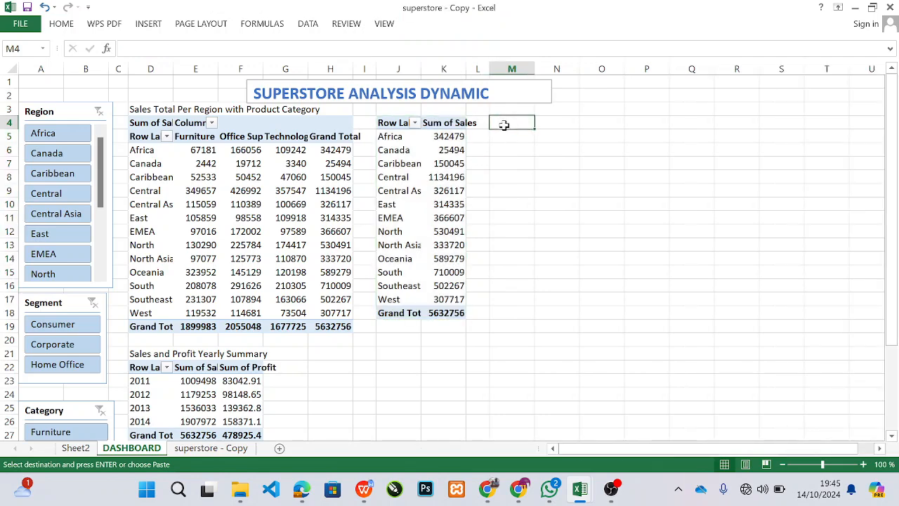
pyautogui.hotkey('ctrl', 'v')
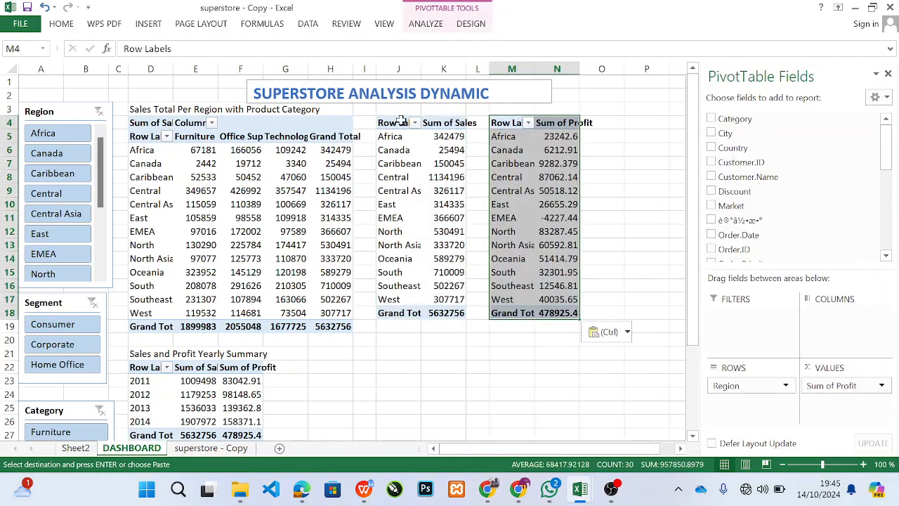
# Enter the heading "Sales Per Region" in J3 and "Profit Per Region" in M3 above the pasted tables.
pyautogui.click(388, 110)
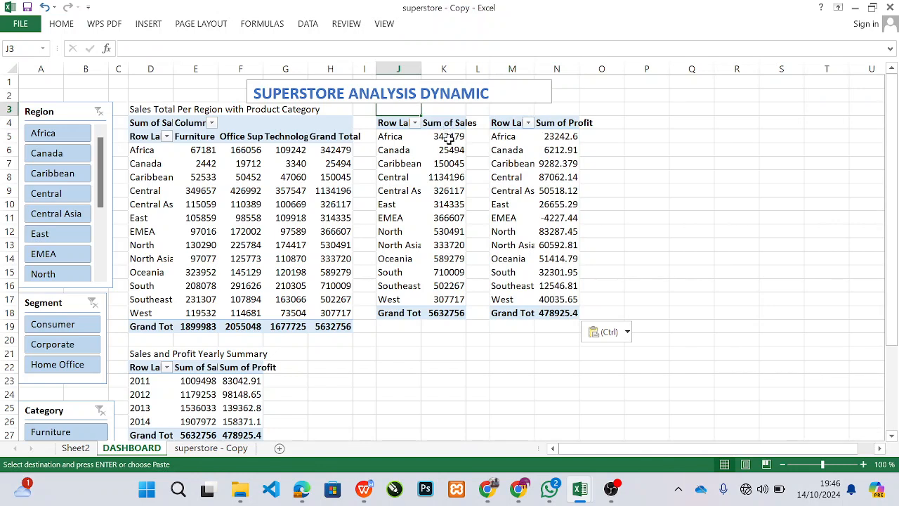
pyautogui.write('s')
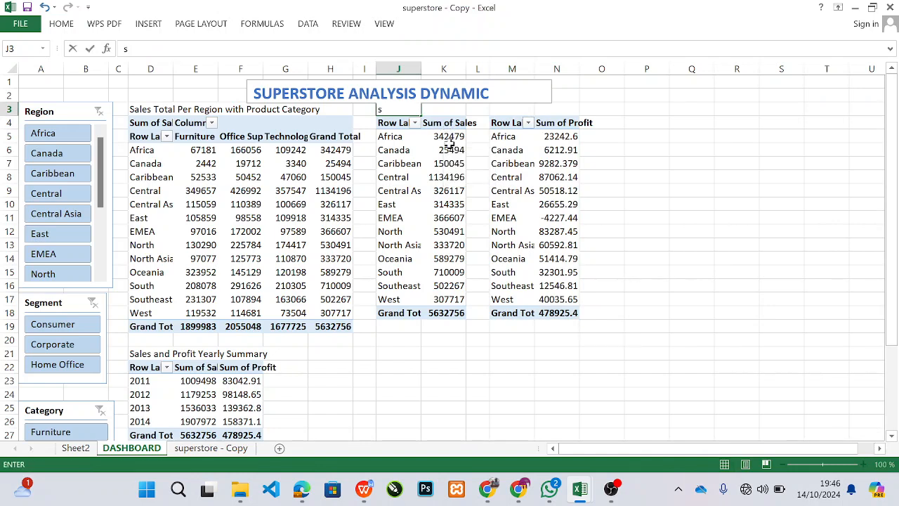
pyautogui.write('ales Per Region')
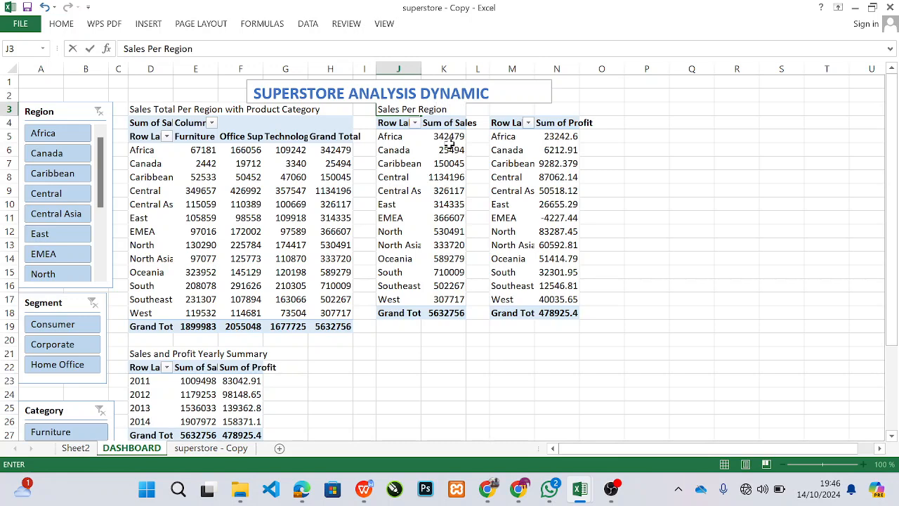
pyautogui.click(523, 109)
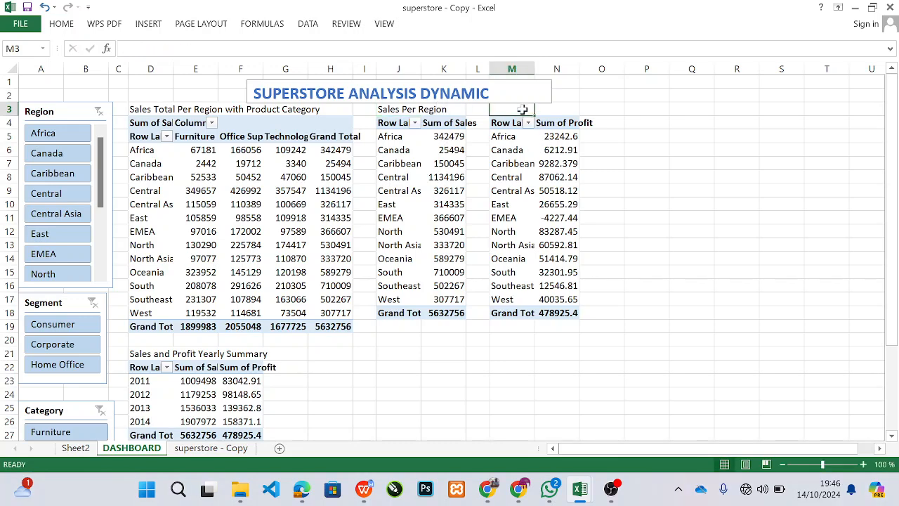
pyautogui.write('Profit Per Region')
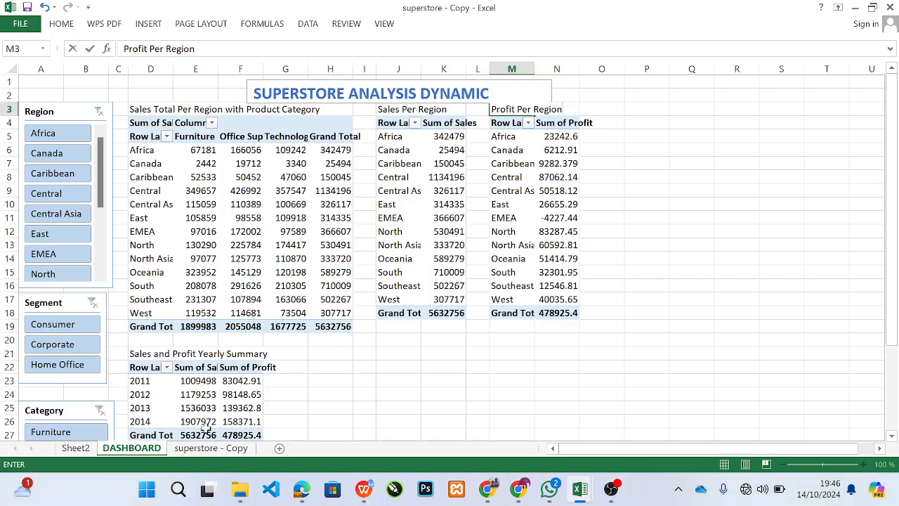
# Copy the segment sales and profit PivotTable, C20:E24 on Sheet2, and return to the DASHBOARD sheet.
pyautogui.click(78, 449)
pyautogui.click(79, 453)
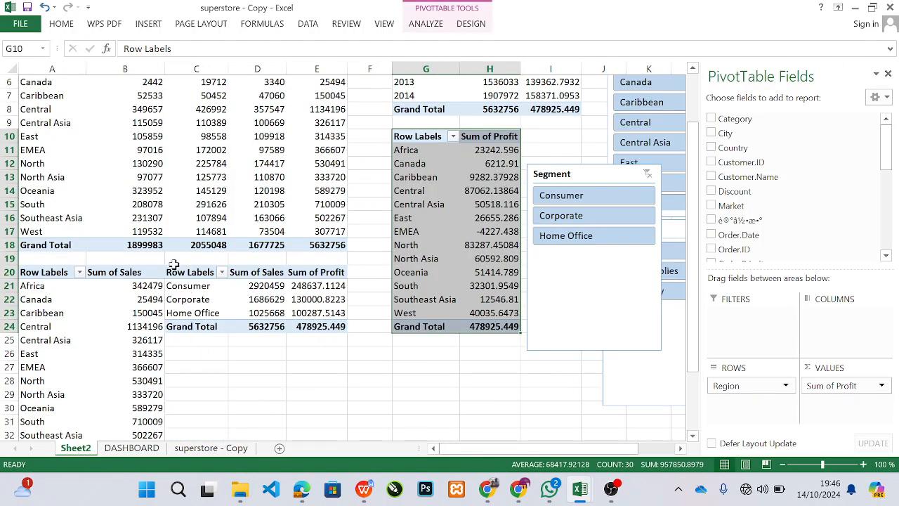
pyautogui.moveTo(173, 273); pyautogui.dragTo(316, 321)
pyautogui.hotkey('ctrl', 'c')
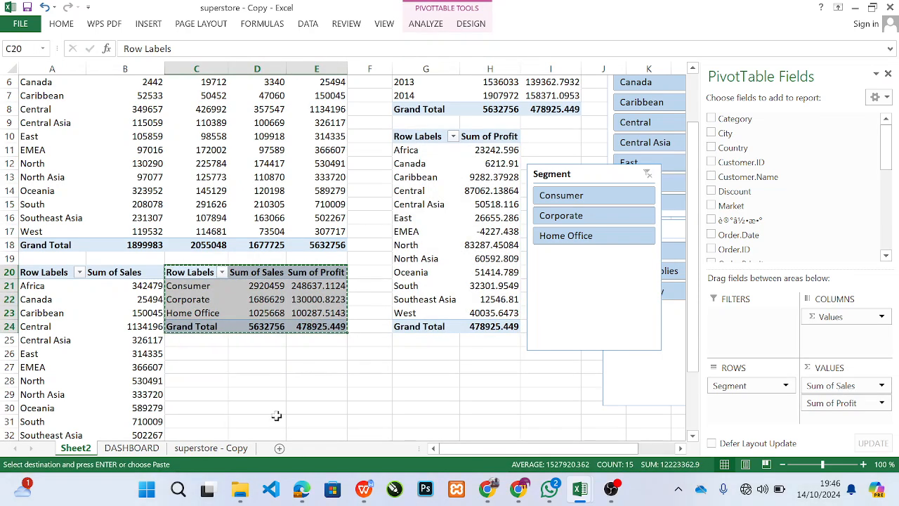
pyautogui.click(131, 448)
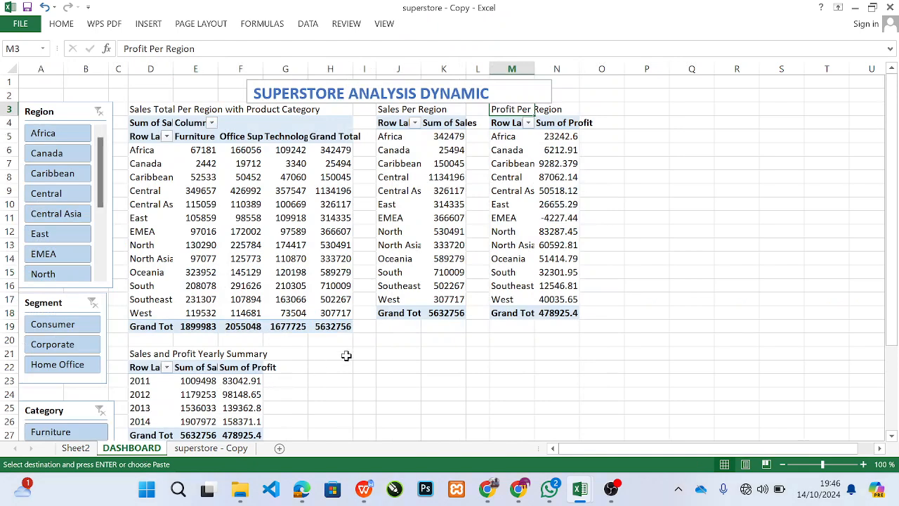
pyautogui.click(385, 341)
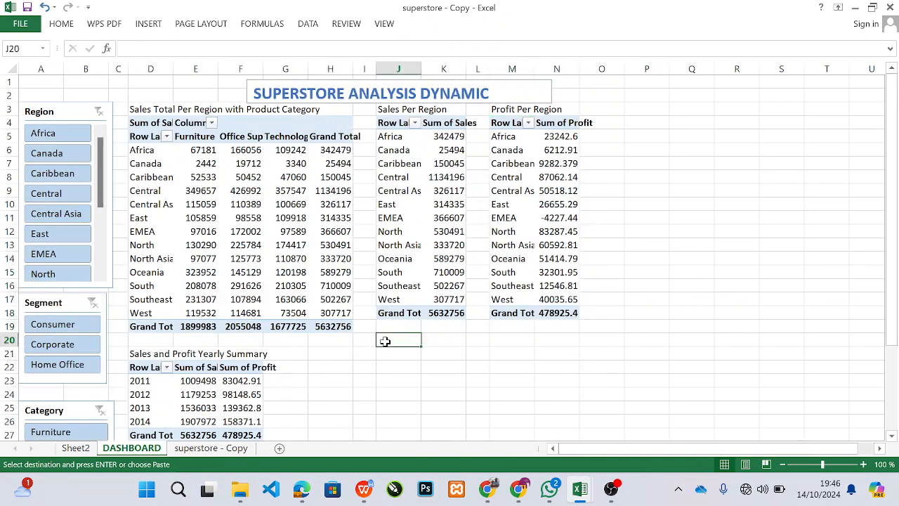
pyautogui.hotkey('ctrl', 'v')
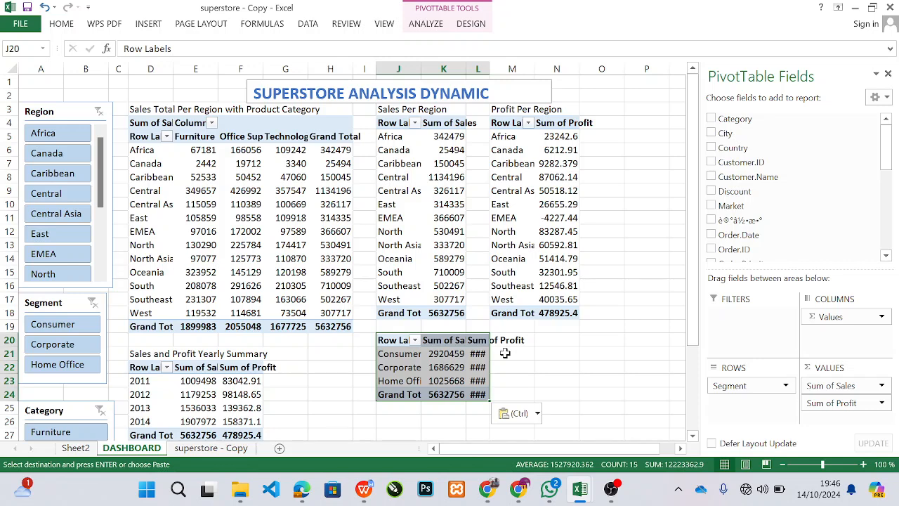
pyautogui.hotkey('ctrl', 'z')
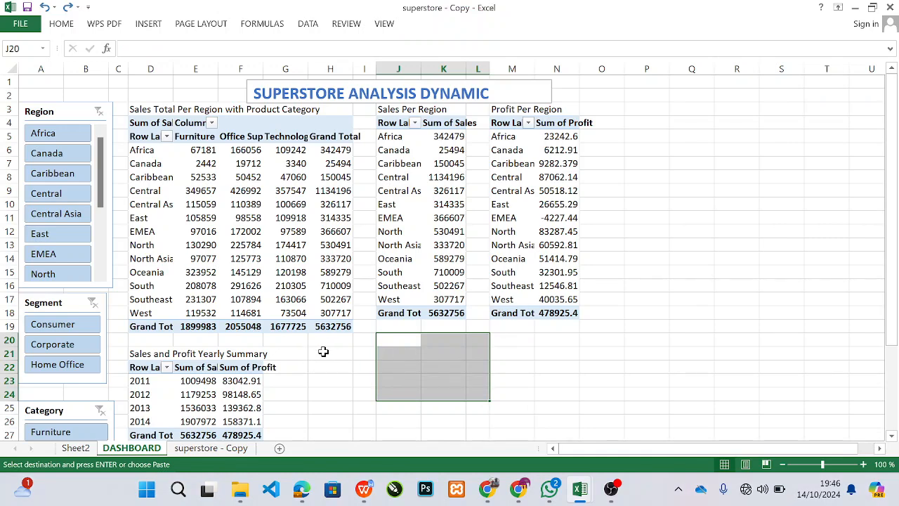
# Paste the copied segment table at J20 and widen column L enough to show its profit values in full.
pyautogui.click(400, 340)
pyautogui.hotkey('ctrl', 'v')
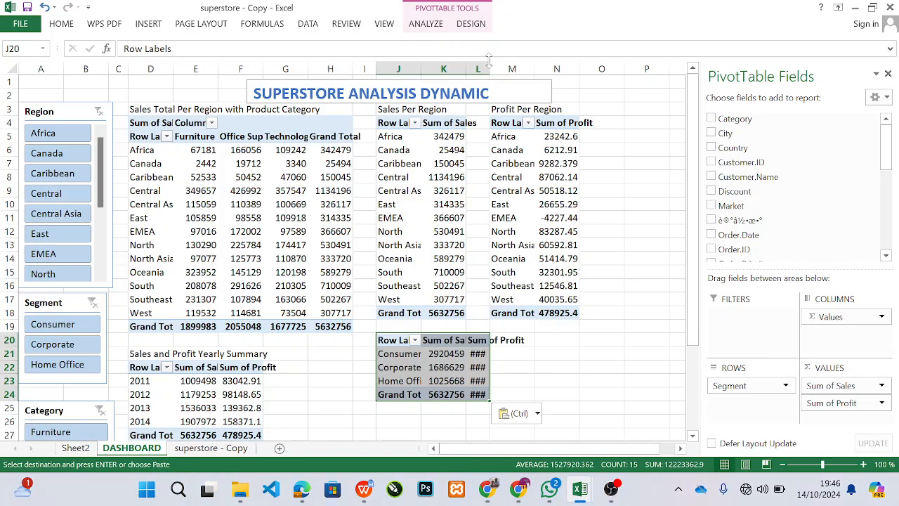
pyautogui.moveTo(512, 66); pyautogui.dragTo(528, 67)
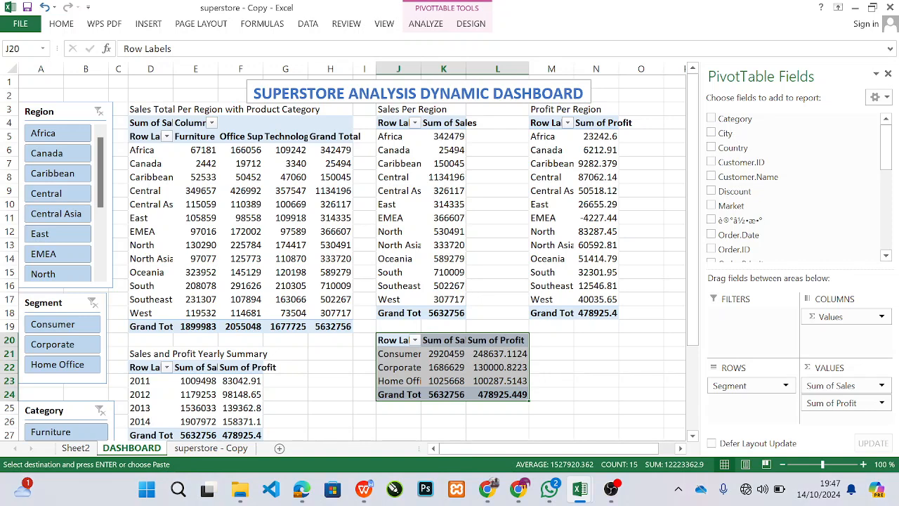
# Narrow column I to a slim gap between the regional category table and the Sales Per Region table.
pyautogui.moveTo(374, 65); pyautogui.dragTo(397, 66)
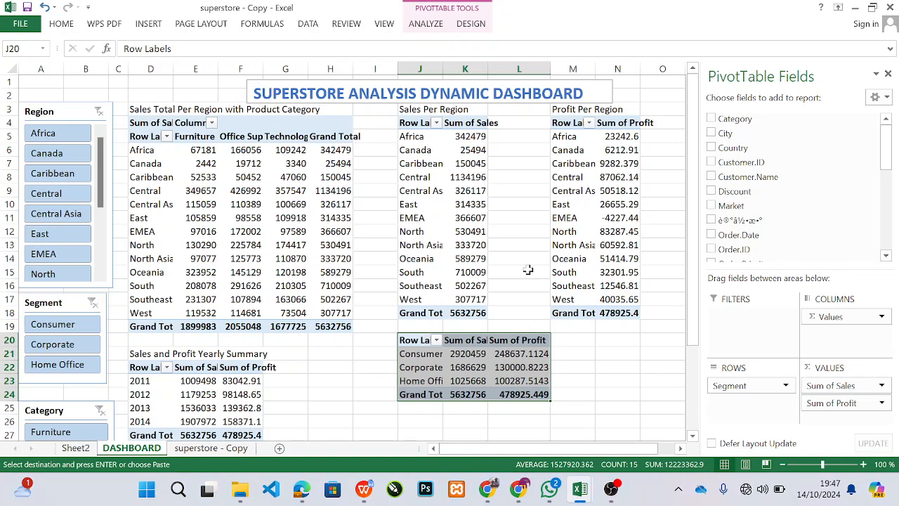
pyautogui.click(569, 352)
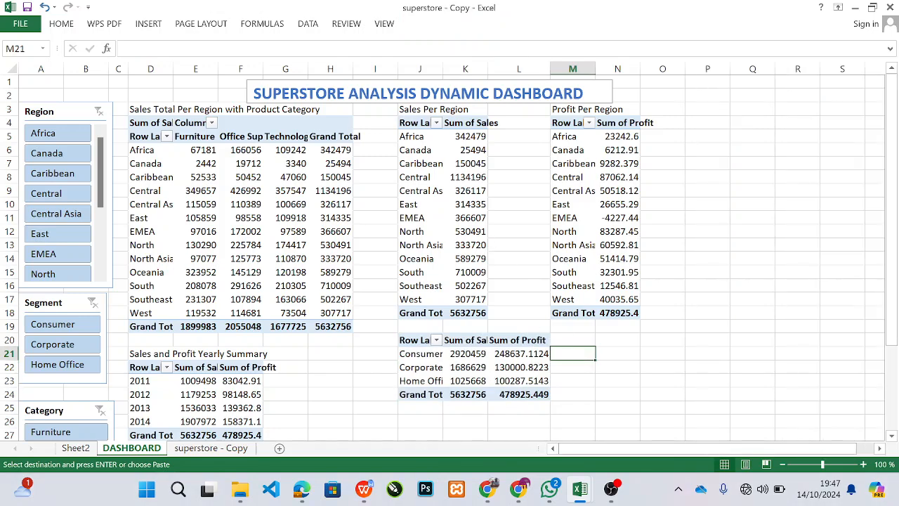
pyautogui.moveTo(396, 69); pyautogui.dragTo(370, 70)
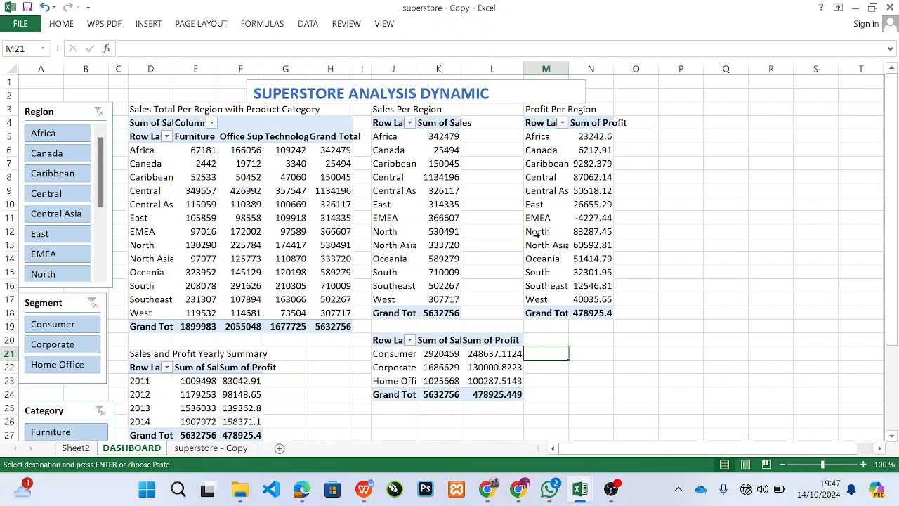
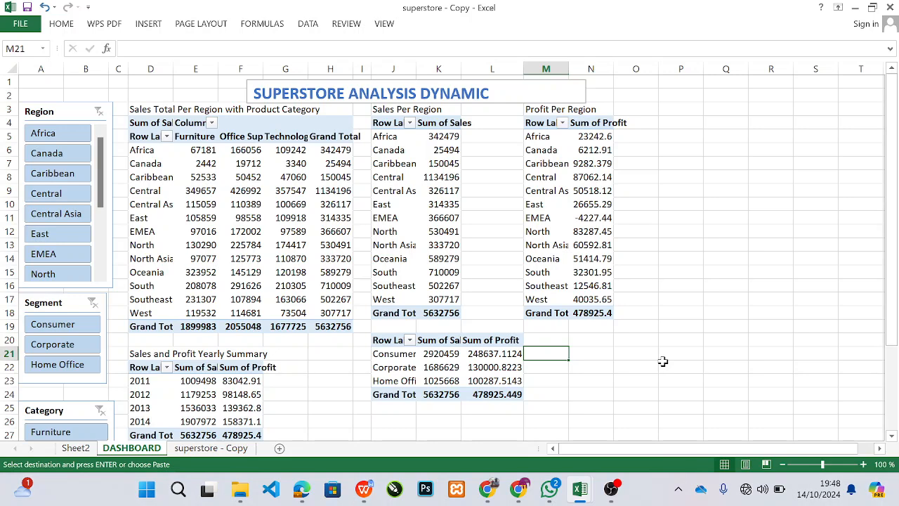
# Insert a clustered column PivotChart from the Sales Total Per Region with Product Category table.
pyautogui.click(147, 153)
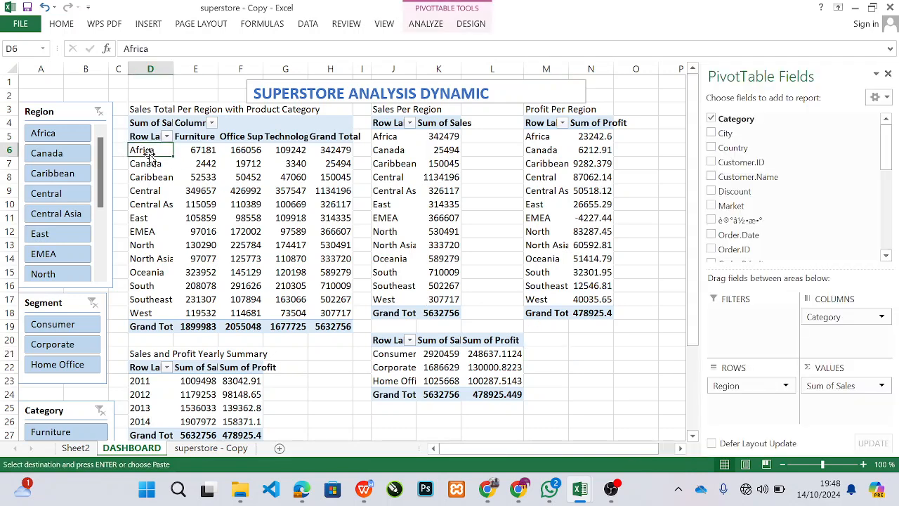
pyautogui.click(434, 25)
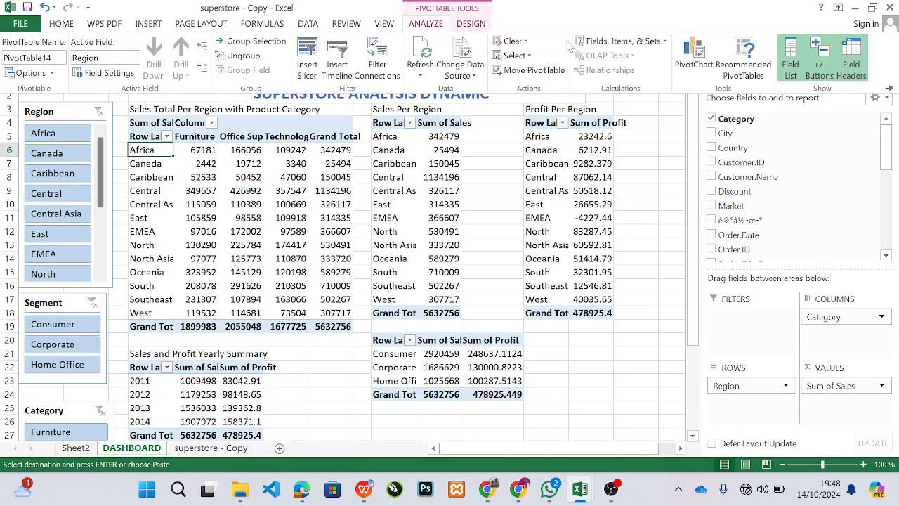
pyautogui.click(699, 70)
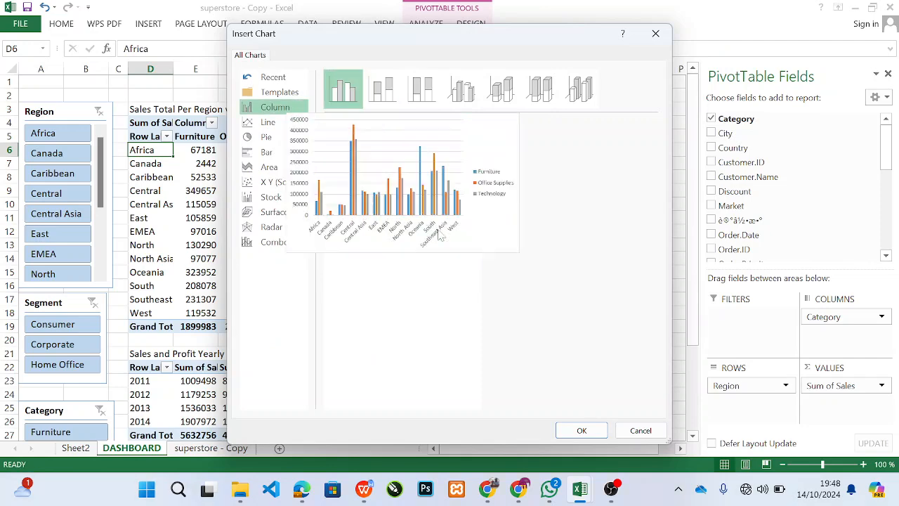
pyautogui.click(582, 431)
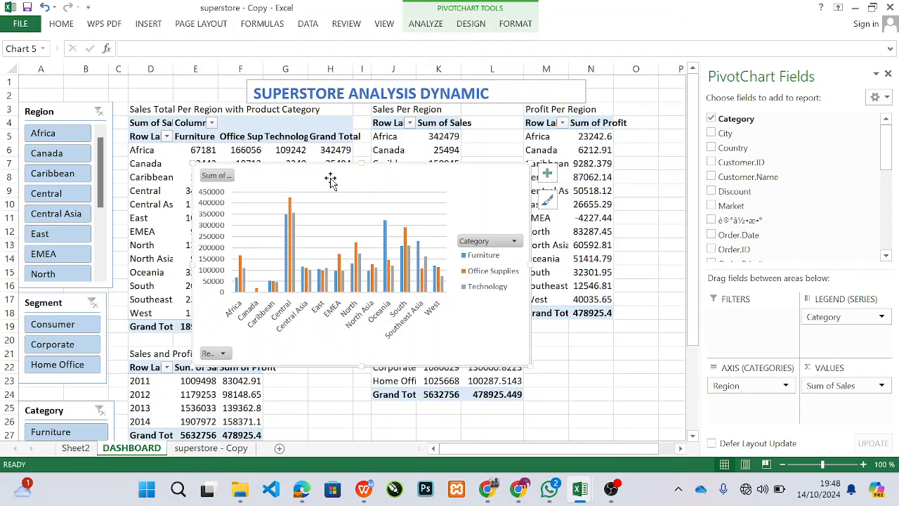
# Move the product category column chart into the empty area beside the Profit Per Region table, starting near row 3.
pyautogui.moveTo(281, 177); pyautogui.dragTo(554, 114)
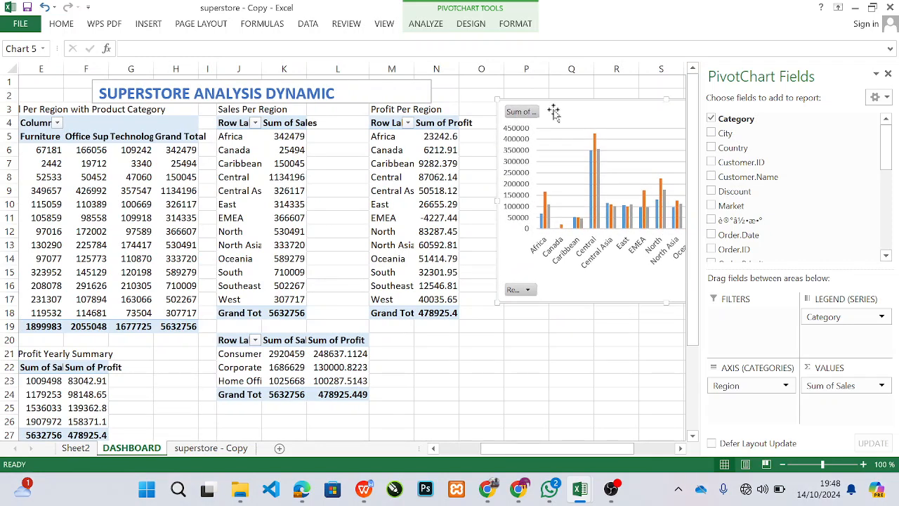
pyautogui.moveTo(554, 110); pyautogui.dragTo(551, 116)
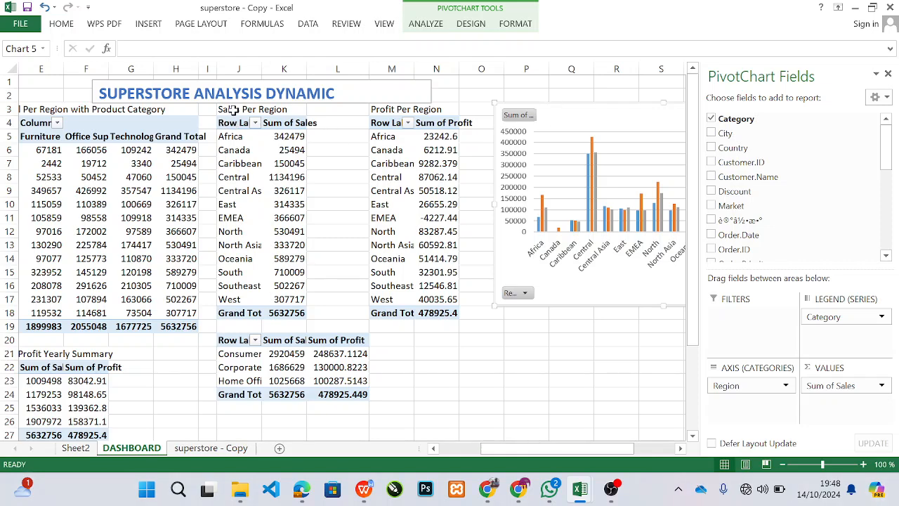
# Insert a clustered column PivotChart from the Sales Per Region table and place it directly below the product category chart.
pyautogui.click(240, 139)
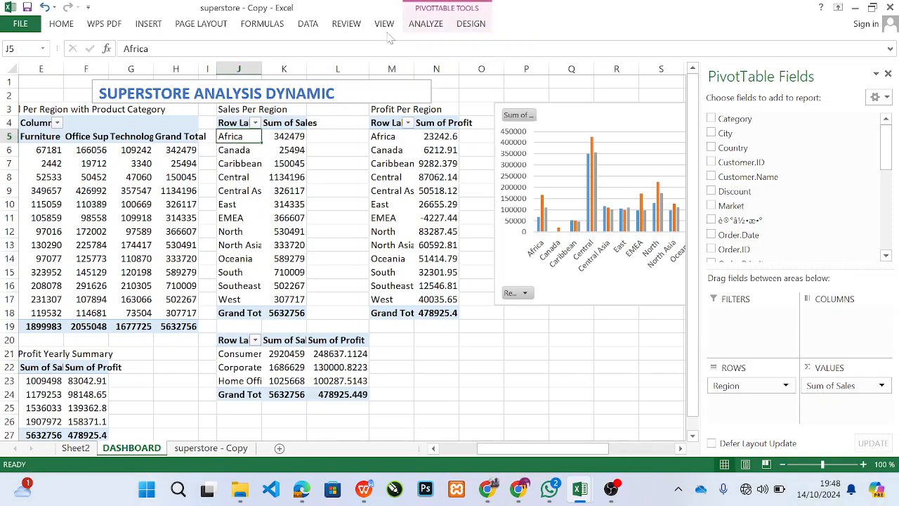
pyautogui.click(426, 25)
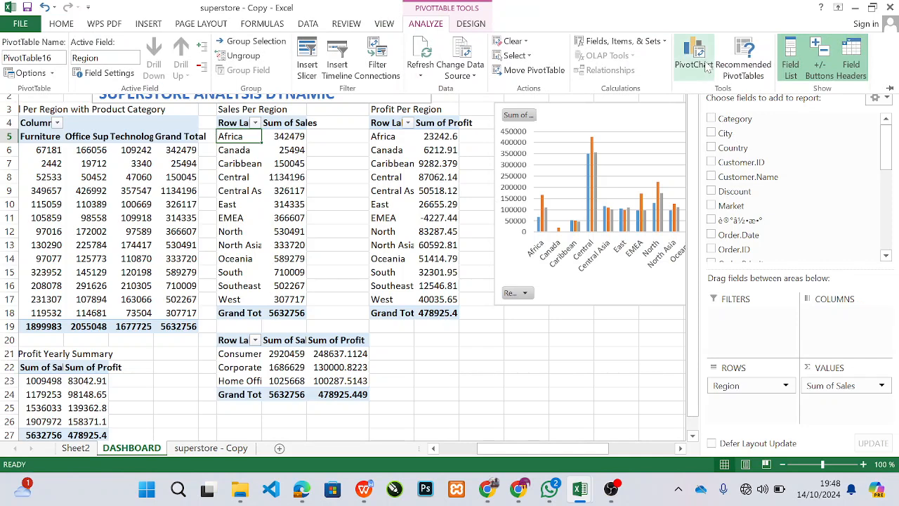
pyautogui.click(682, 60)
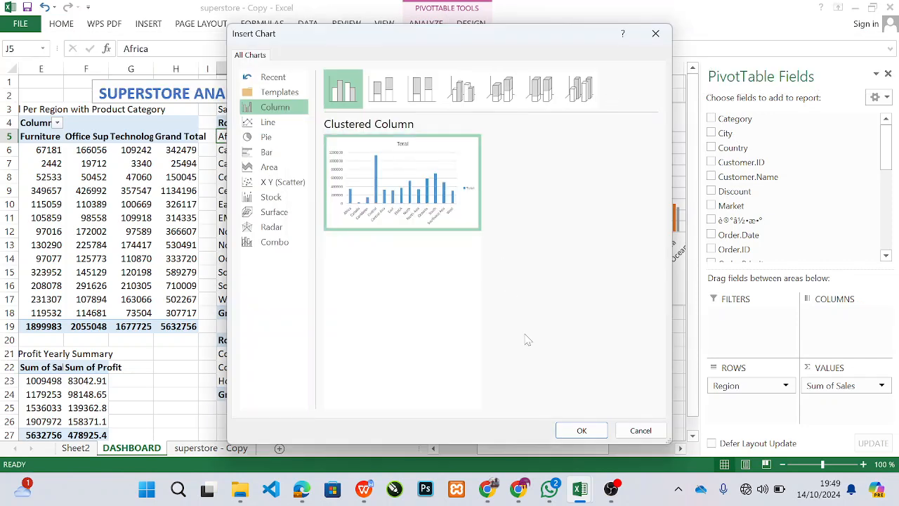
pyautogui.click(582, 430)
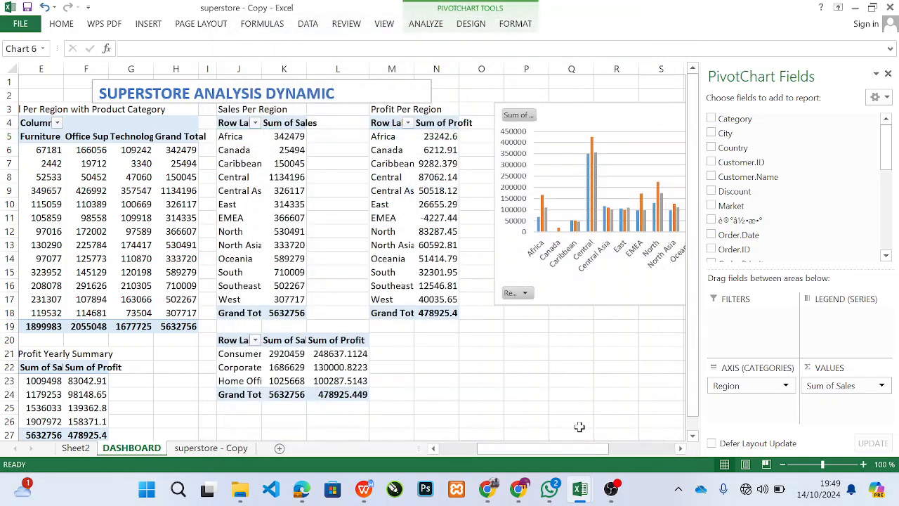
pyautogui.moveTo(373, 176); pyautogui.dragTo(674, 322)
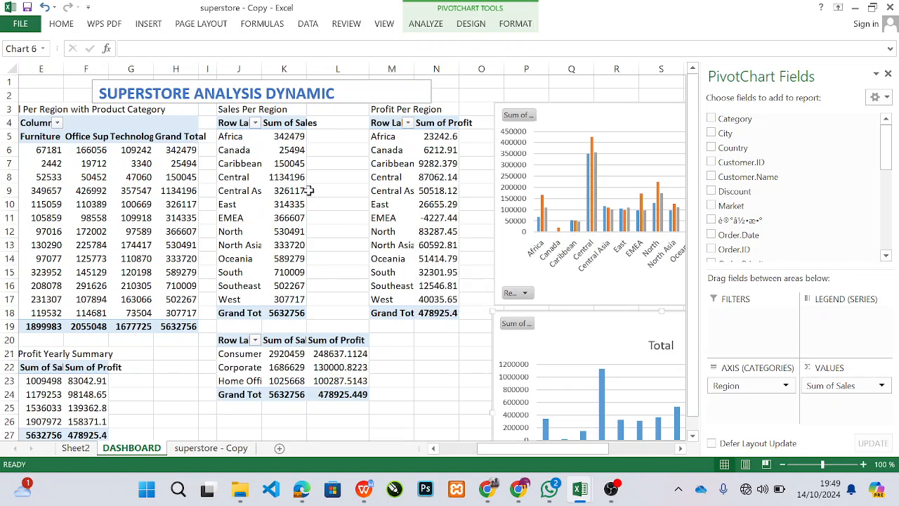
# Insert a clustered column PivotChart from the Profit Per Region table.
pyautogui.click(385, 137)
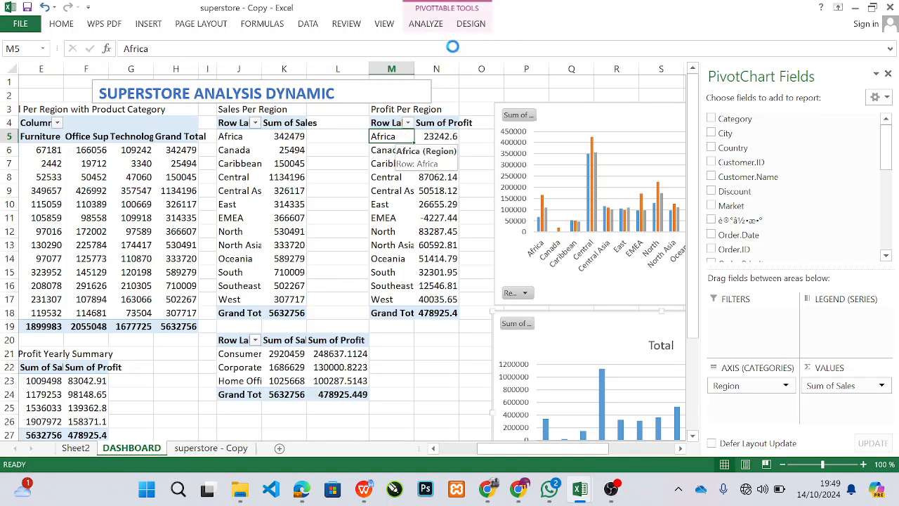
pyautogui.click(434, 27)
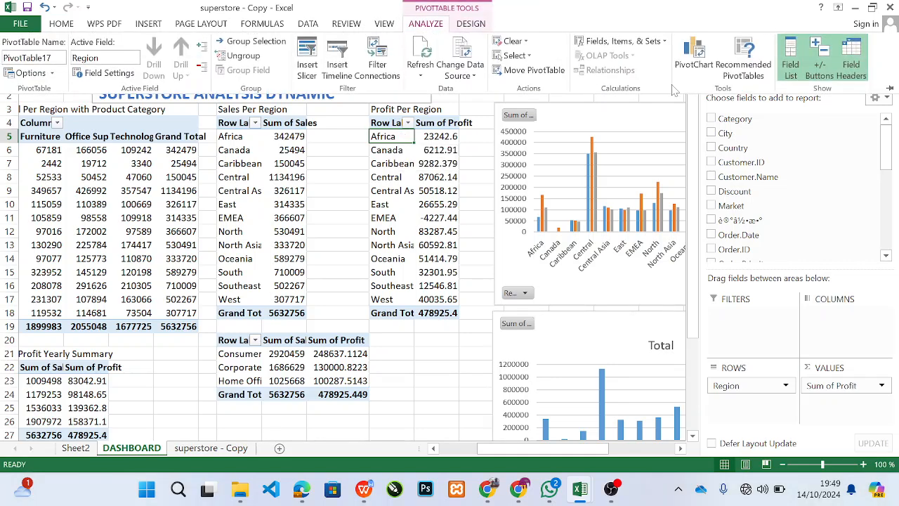
pyautogui.click(706, 70)
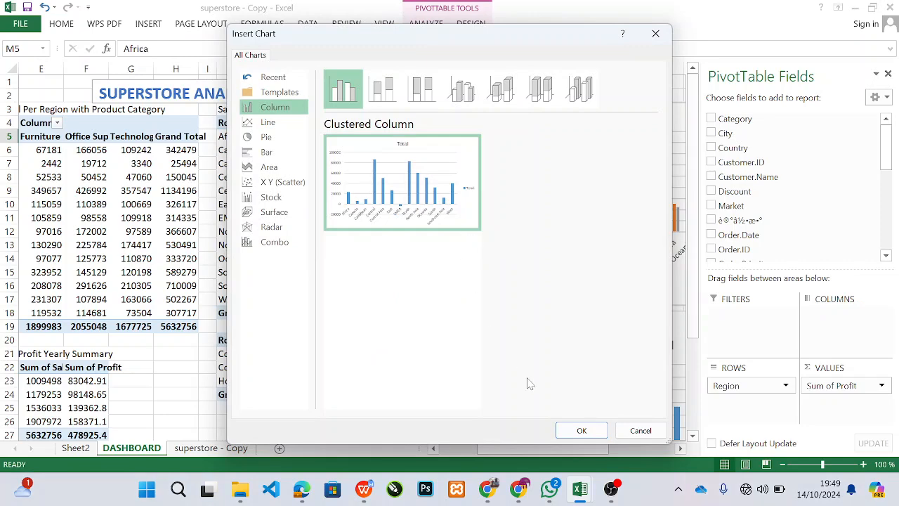
pyautogui.click(582, 432)
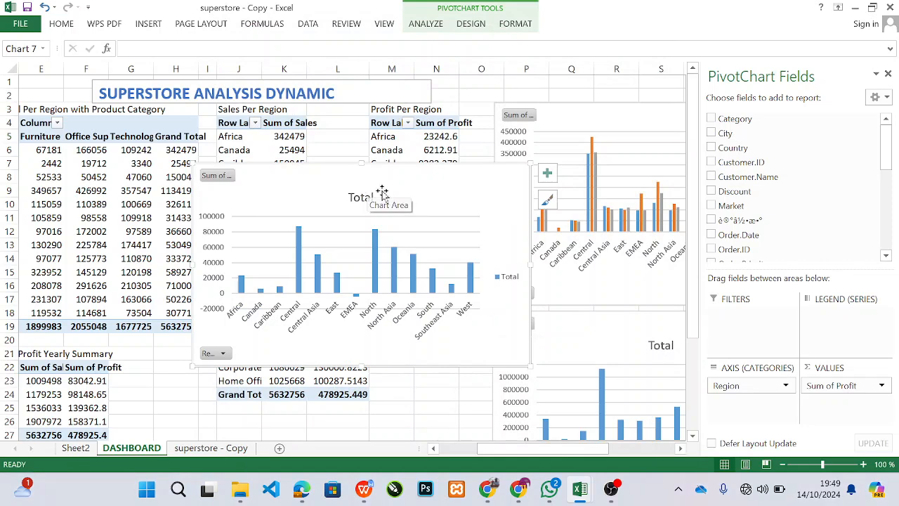
# Change the profit chart's title to "Profit Per Region" and shift the chart over the tables so it clears column O.
pyautogui.click(355, 197)
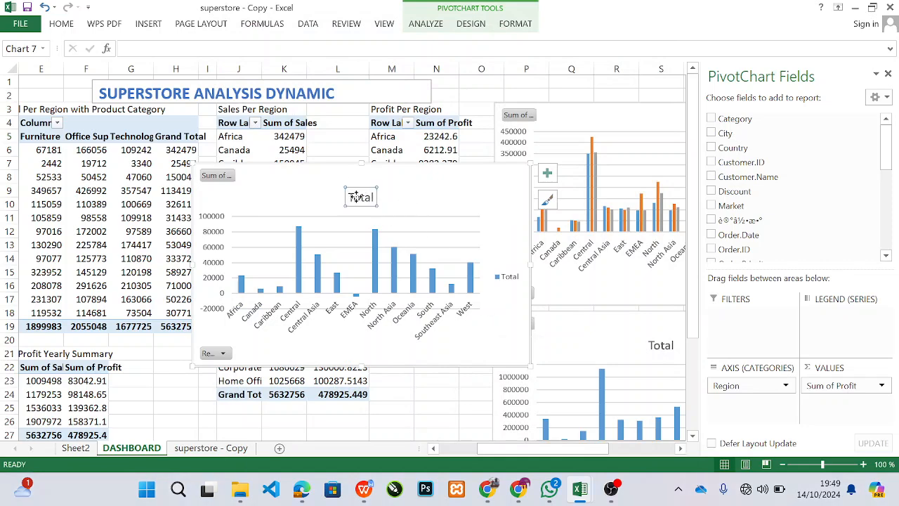
pyautogui.doubleClick(357, 197)
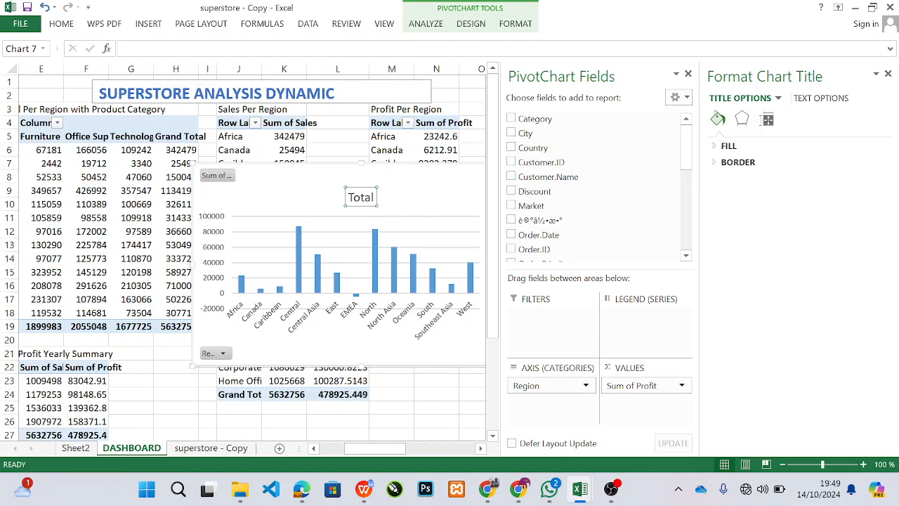
pyautogui.doubleClick(360, 198)
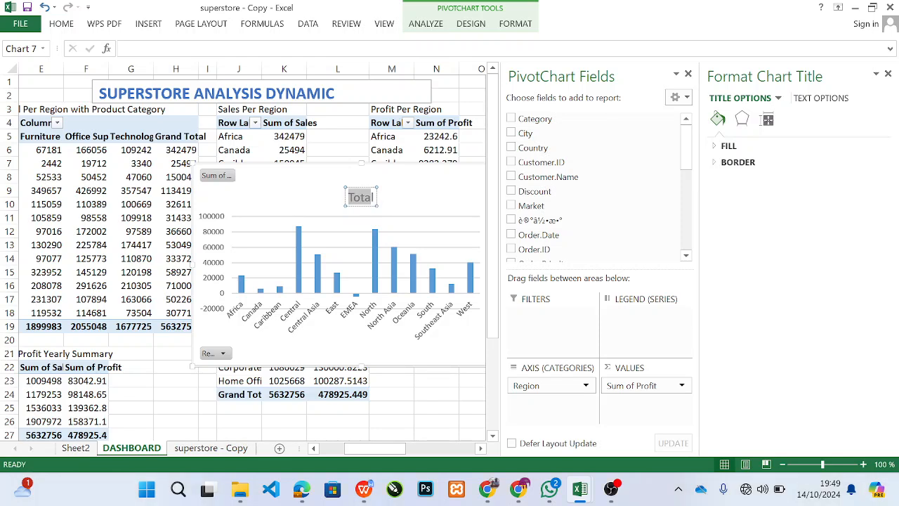
pyautogui.write('Profit')
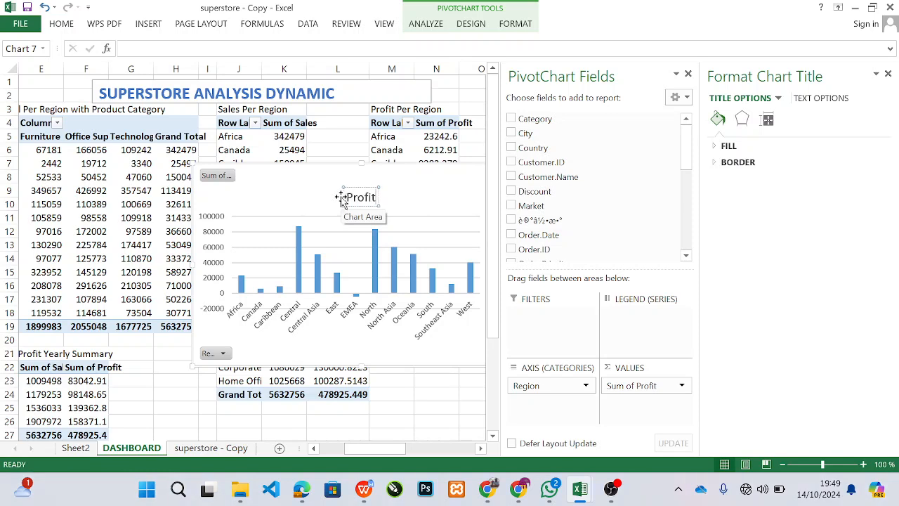
pyautogui.write(' Per')
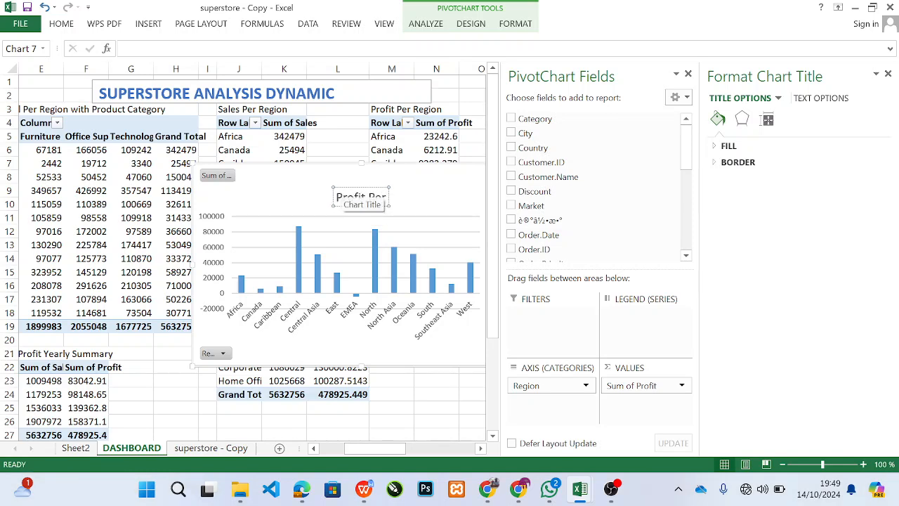
pyautogui.write(' Region')
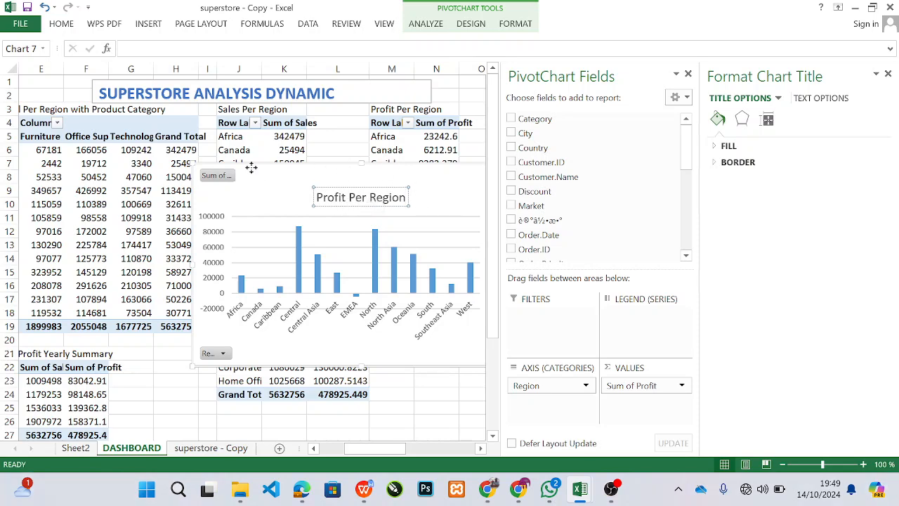
pyautogui.moveTo(345, 168); pyautogui.dragTo(245, 170)
pyautogui.click(475, 259)
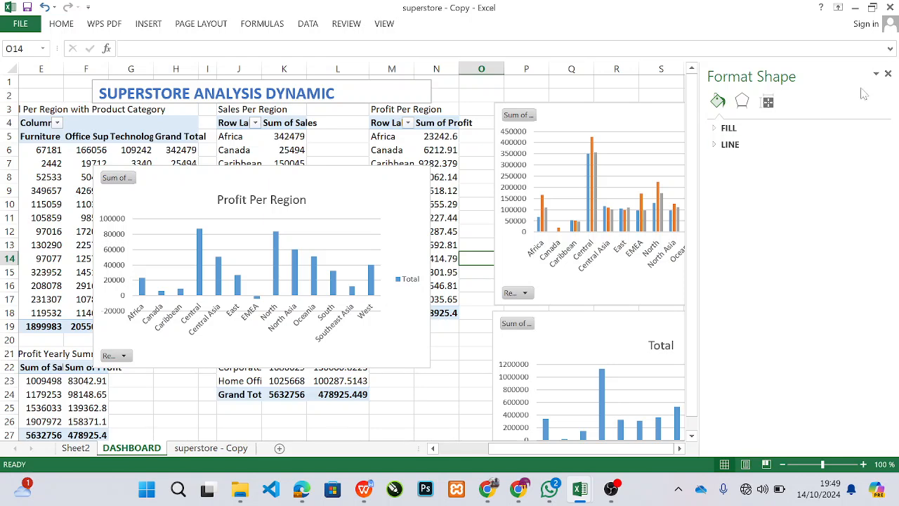
pyautogui.click(887, 74)
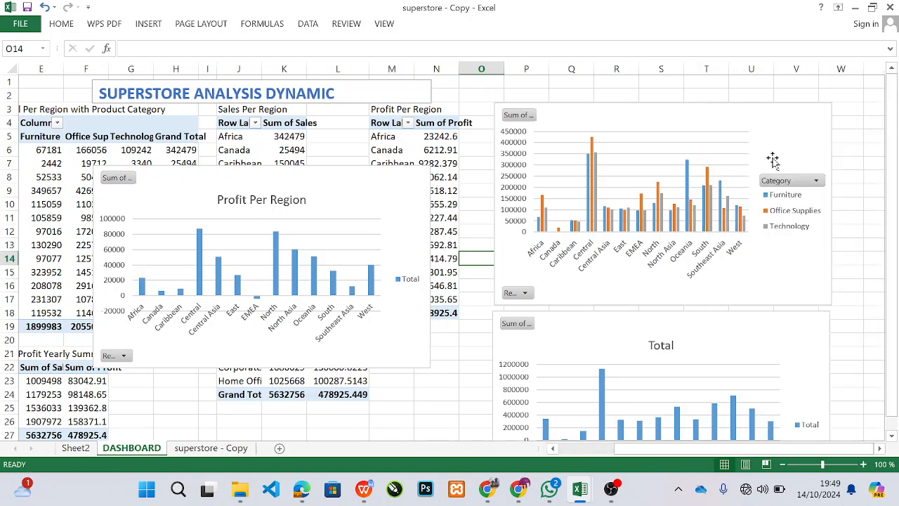
# Replace the regional sales chart's title with "Sales Per Region" and close the PivotChart field list.
pyautogui.click(663, 344)
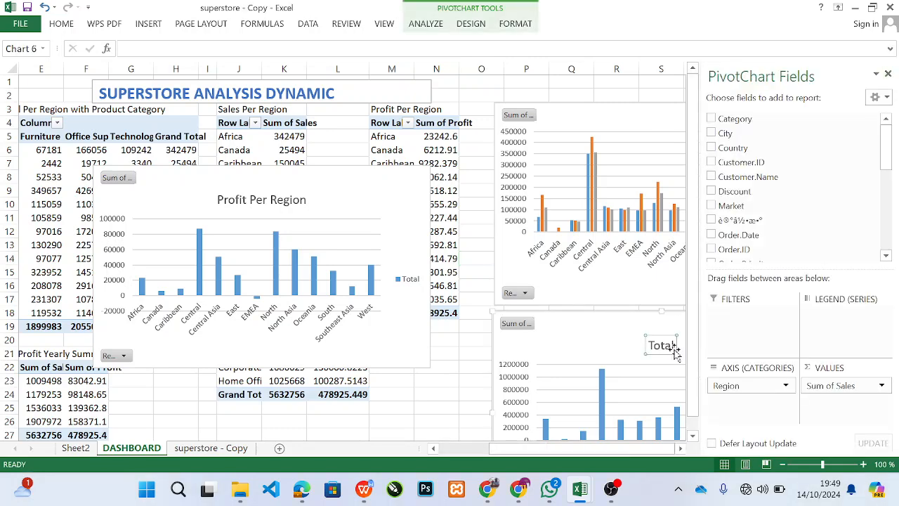
pyautogui.click(665, 345)
pyautogui.press('Delete')
pyautogui.press('Delete')
pyautogui.press('BackSpace')
pyautogui.press('BackSpace')
pyautogui.press('BackSpace')
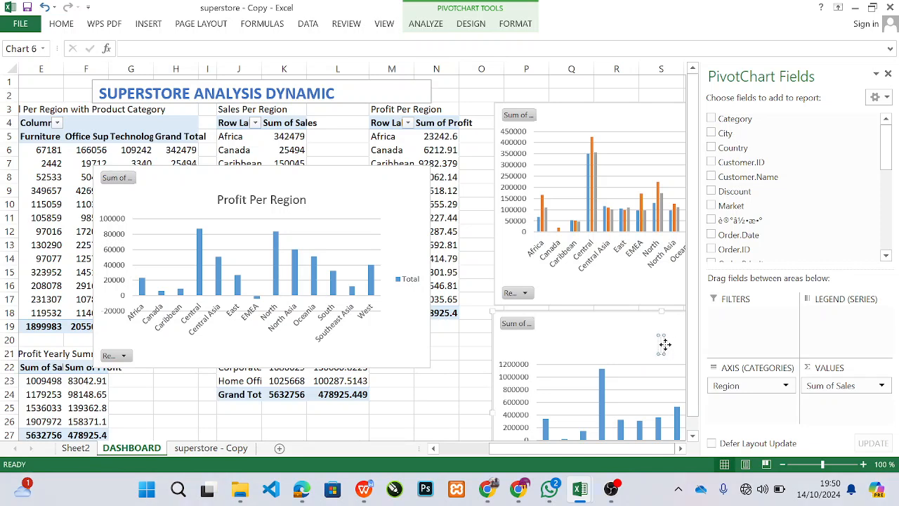
pyautogui.write('Sales Per Re')
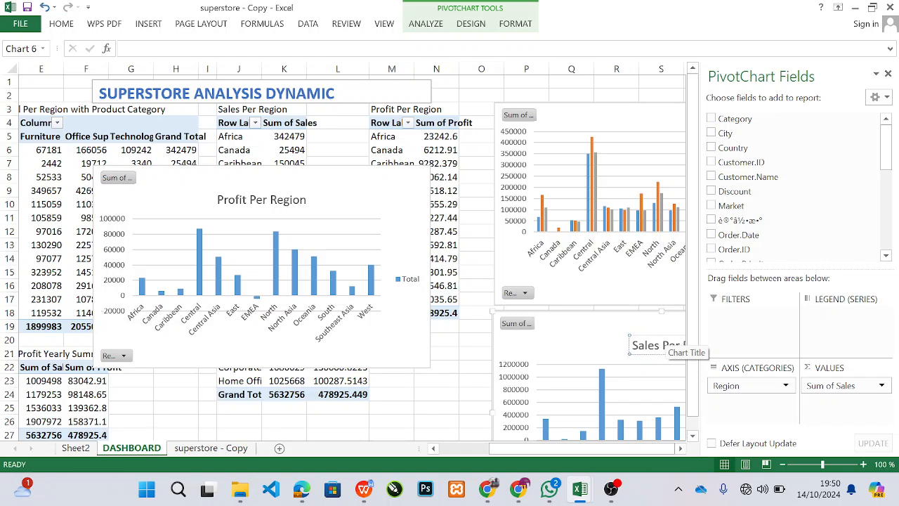
pyautogui.press('BackSpace')
pyautogui.write('gion')
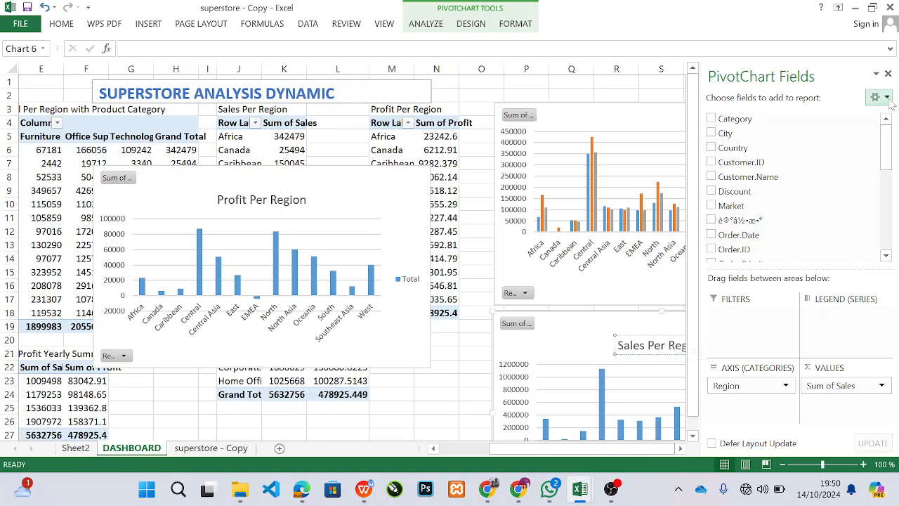
pyautogui.click(889, 76)
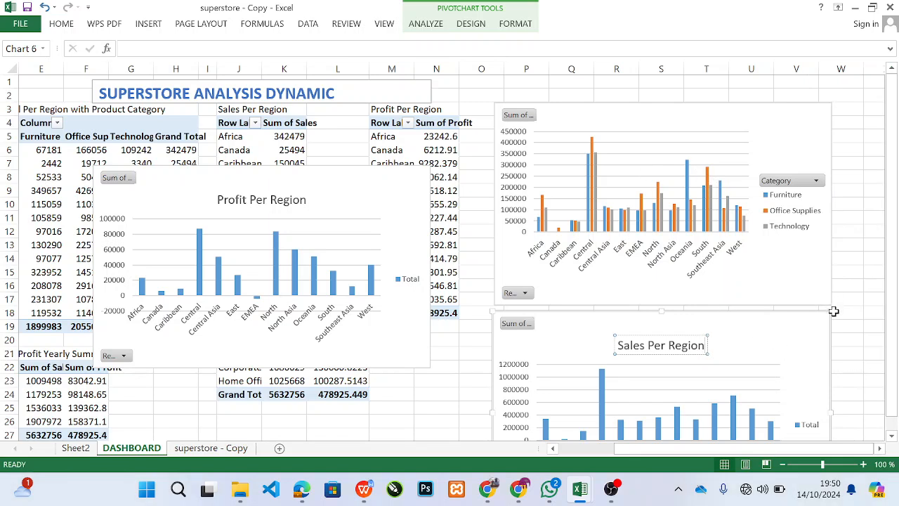
# Shrink the Sales Per Region chart to a compact size spanning about rows 18 to 26.
pyautogui.moveTo(798, 338); pyautogui.dragTo(765, 359)
pyautogui.moveTo(702, 370); pyautogui.dragTo(694, 316)
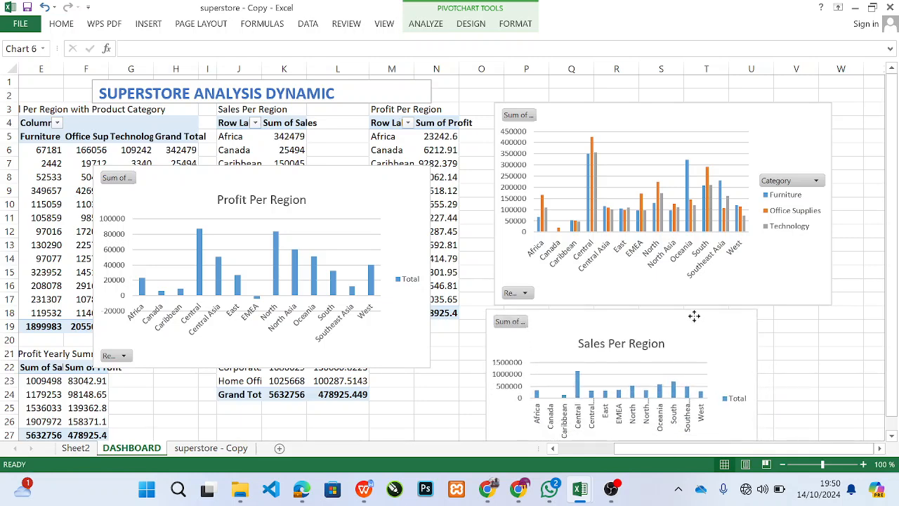
pyautogui.moveTo(755, 310); pyautogui.dragTo(717, 339)
pyautogui.moveTo(650, 373); pyautogui.dragTo(646, 342)
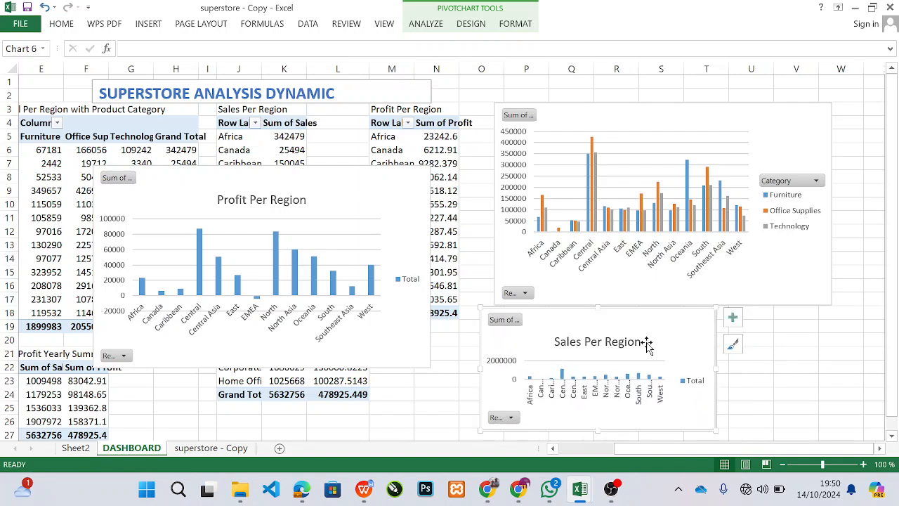
# Shrink the product category chart to about rows 3 to 13 and move the Sales Per Region chart up directly beneath it.
pyautogui.click(822, 287)
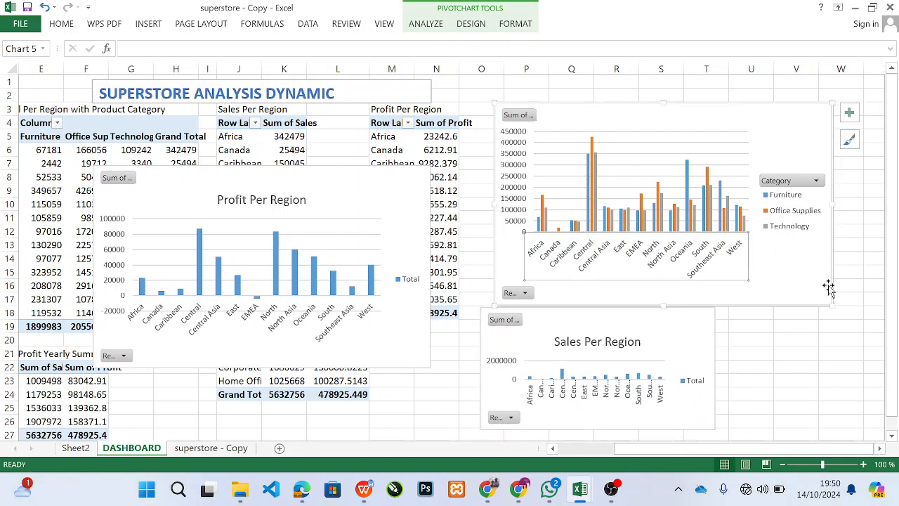
pyautogui.moveTo(831, 305); pyautogui.dragTo(767, 244)
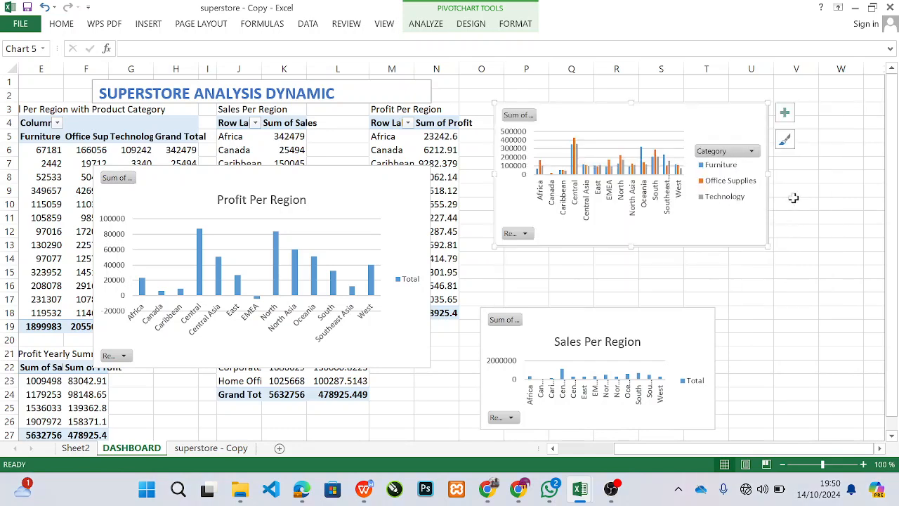
pyautogui.moveTo(618, 313); pyautogui.dragTo(628, 264)
# Add a chart title to the product category chart and set it to "Sale Pergion with Product Category".
pyautogui.click(757, 115)
pyautogui.click(785, 113)
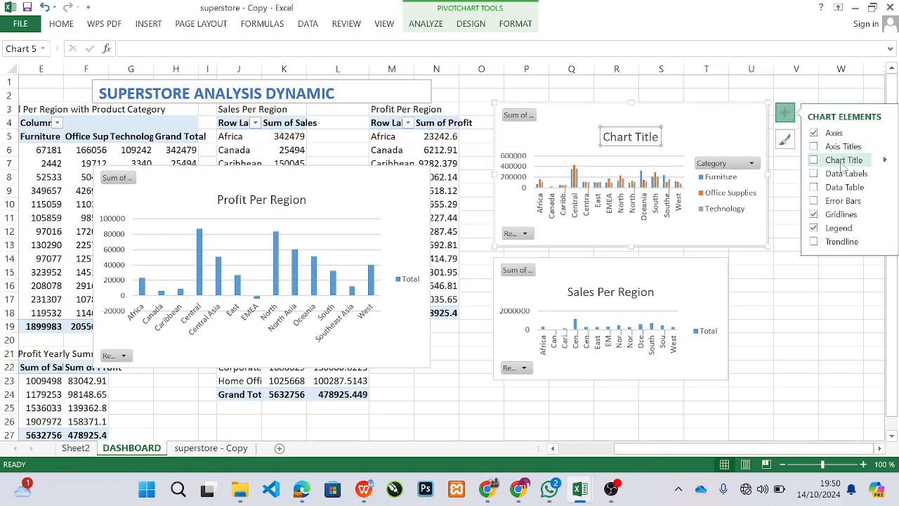
pyautogui.click(814, 160)
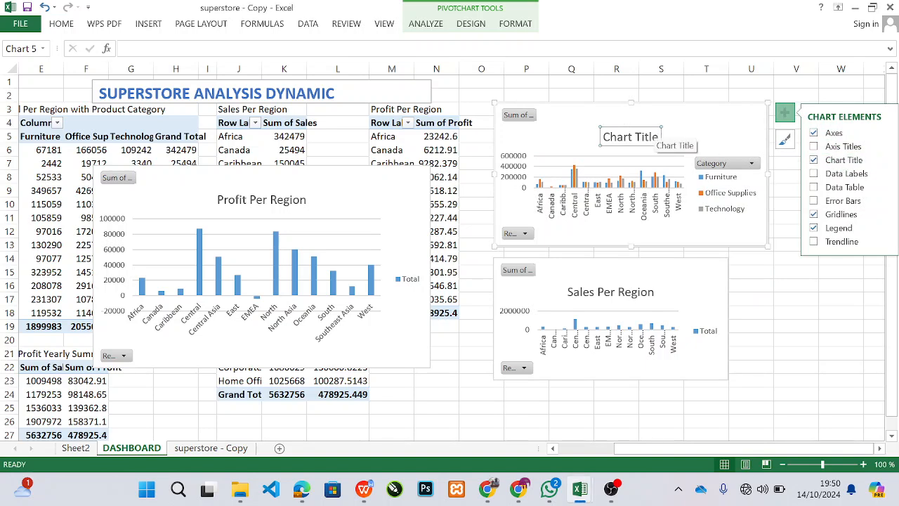
pyautogui.tripleClick(651, 137)
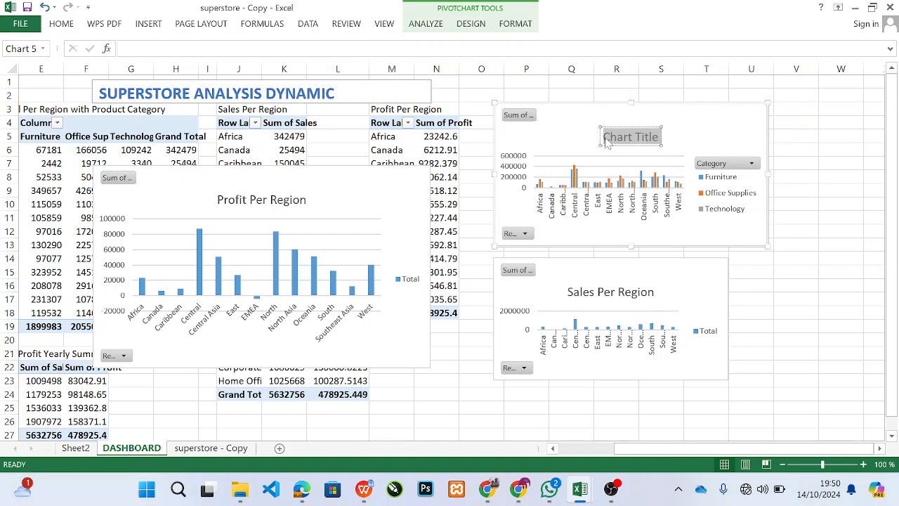
pyautogui.write('Sale')
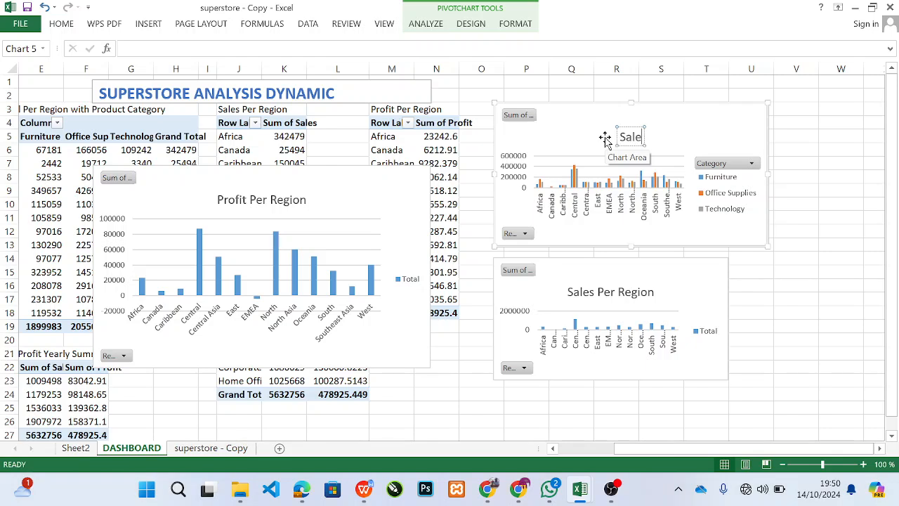
pyautogui.write(' Per')
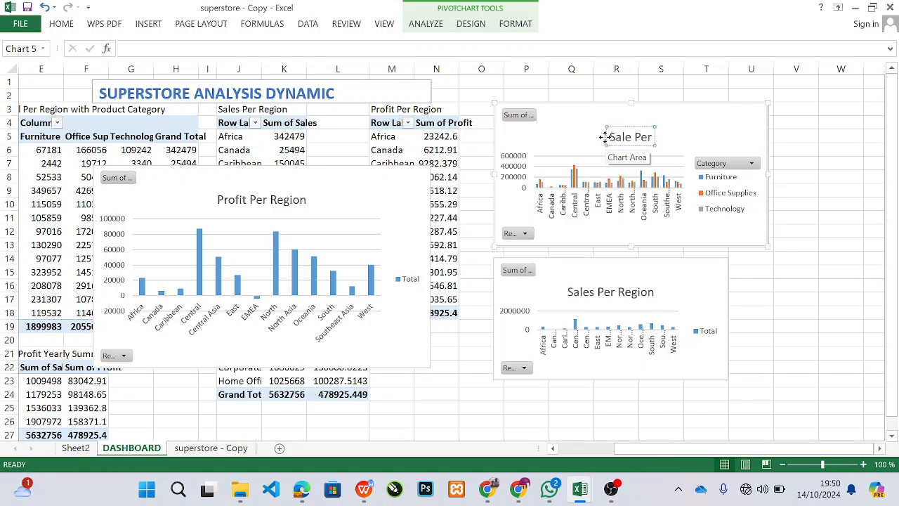
pyautogui.write('gion with')
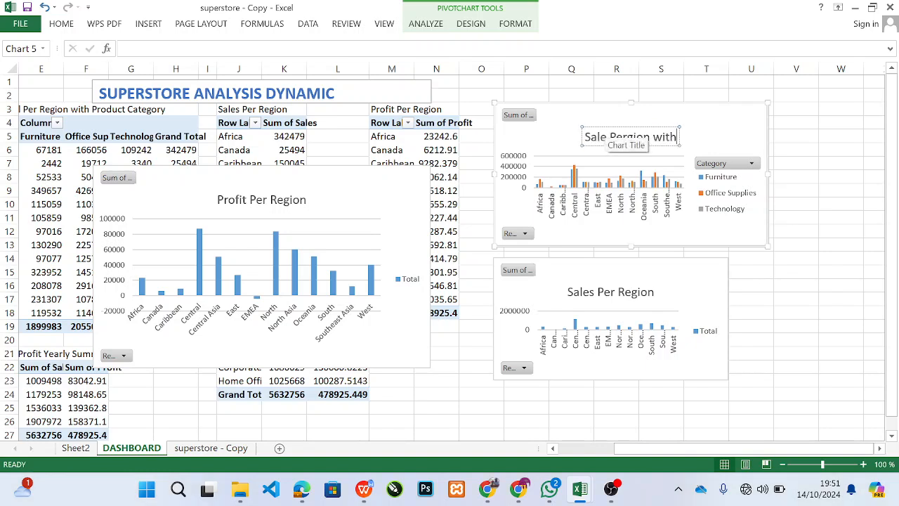
pyautogui.write(' Produc')
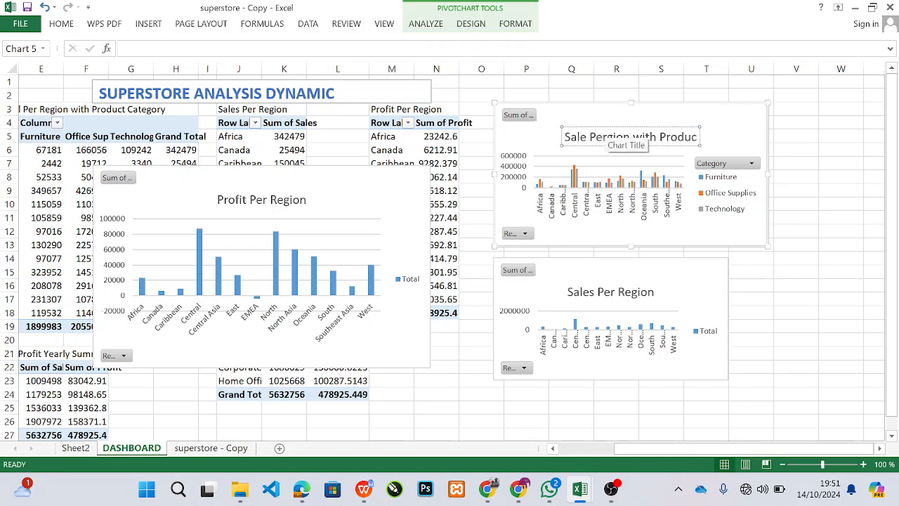
pyautogui.write('t Cat')
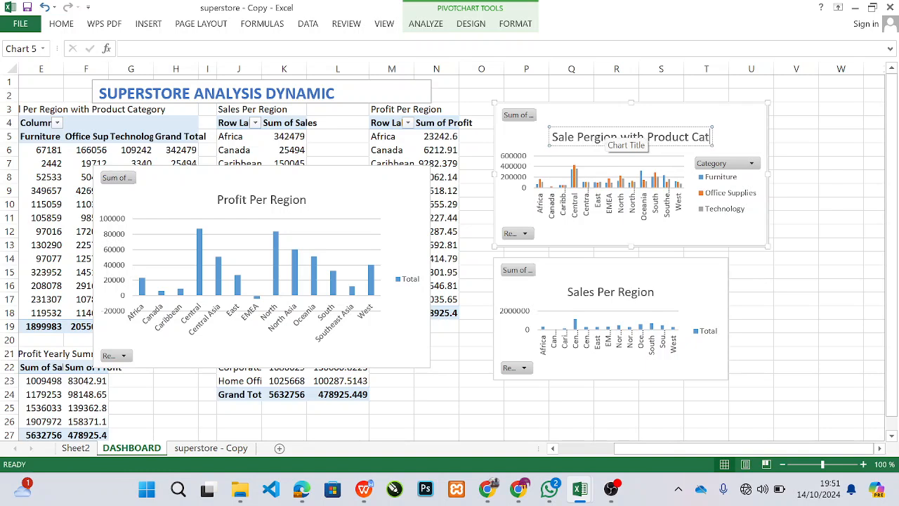
pyautogui.write('egory')
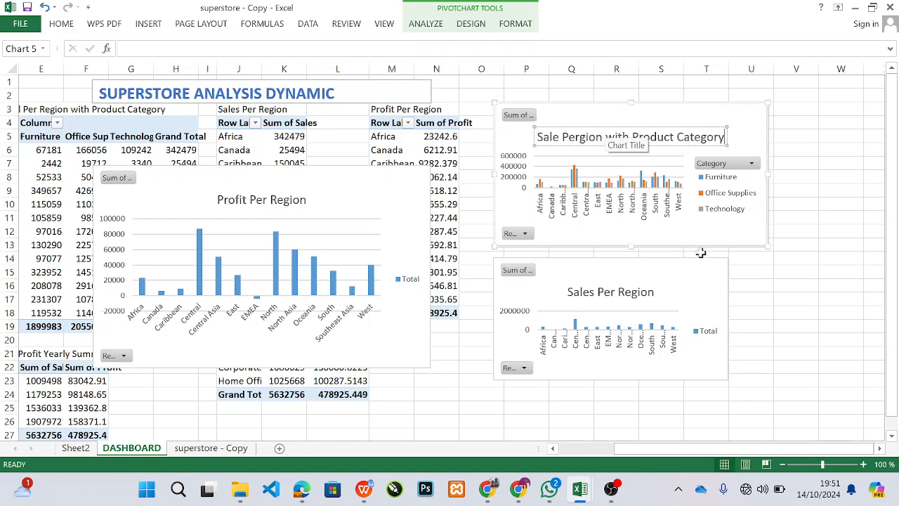
pyautogui.click(739, 267)
# Shrink the Profit Per Region chart and move it off the PivotTables to start at about row 23.
pyautogui.click(372, 181)
pyautogui.moveTo(371, 180); pyautogui.dragTo(607, 263)
pyautogui.moveTo(520, 281)
pyautogui.mouseDown()
pyautogui.moveTo(706, 297)
pyautogui.moveTo(646, 336)
pyautogui.moveTo(611, 373)
pyautogui.moveTo(726, 383)
pyautogui.moveTo(837, 301)
pyautogui.moveTo(627, 400)
pyautogui.moveTo(637, 401)
pyautogui.moveTo(491, 384)
pyautogui.mouseUp()
# Align the Sales Per Region chart directly beneath the product category chart and narrow it to end at about column S.
pyautogui.moveTo(604, 264); pyautogui.dragTo(694, 253)
pyautogui.click(770, 179)
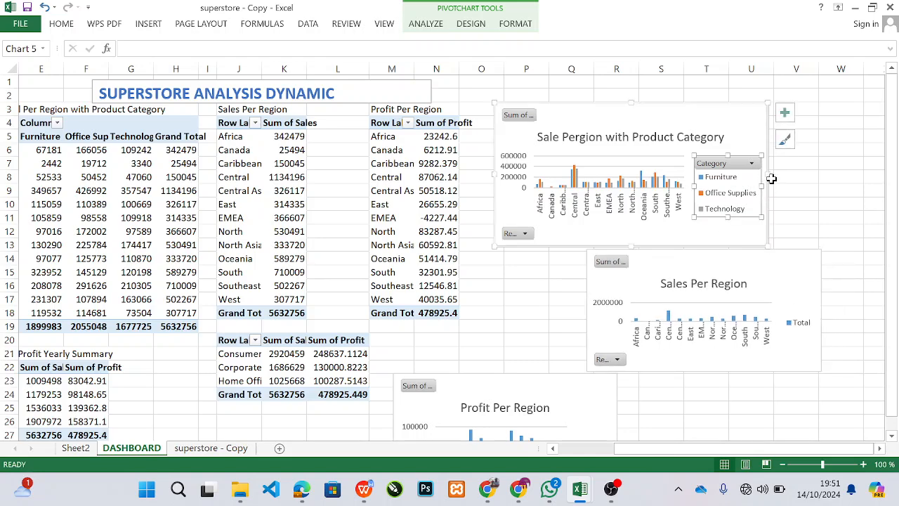
pyautogui.click(770, 176)
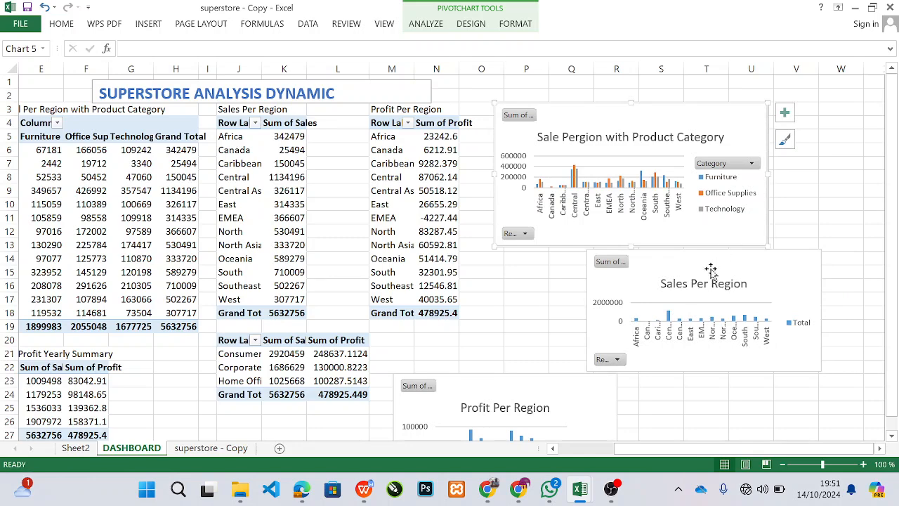
pyautogui.moveTo(706, 269); pyautogui.dragTo(616, 270)
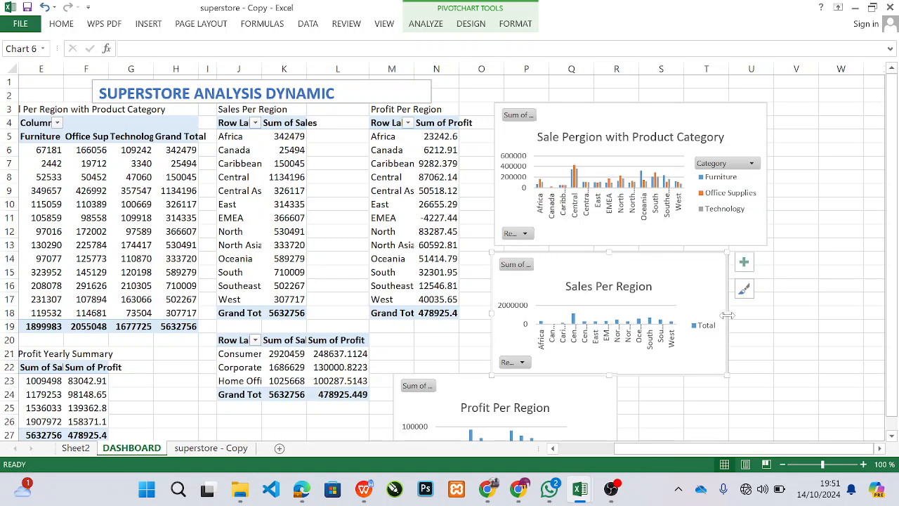
pyautogui.moveTo(727, 319); pyautogui.dragTo(683, 321)
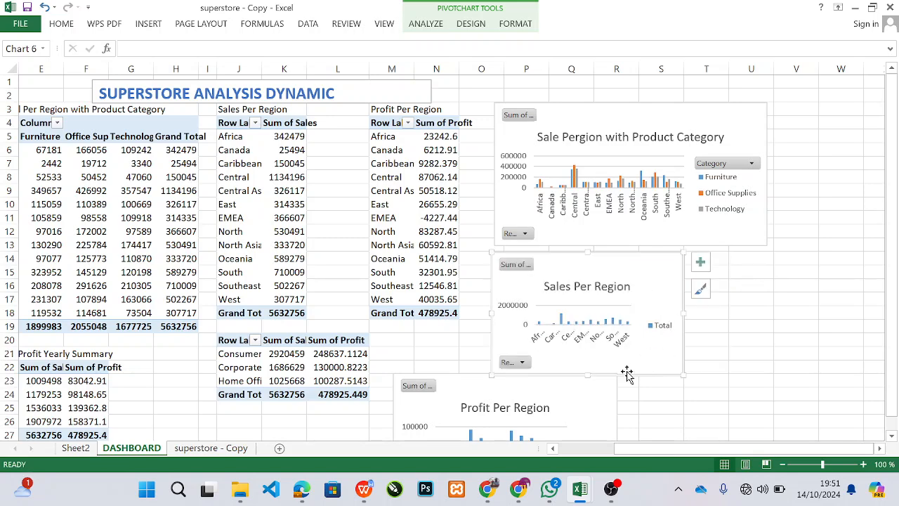
# Place the Profit Per Region chart beside the Sales Per Region chart and narrow both so they fit side by side.
pyautogui.moveTo(526, 389); pyautogui.dragTo(821, 269)
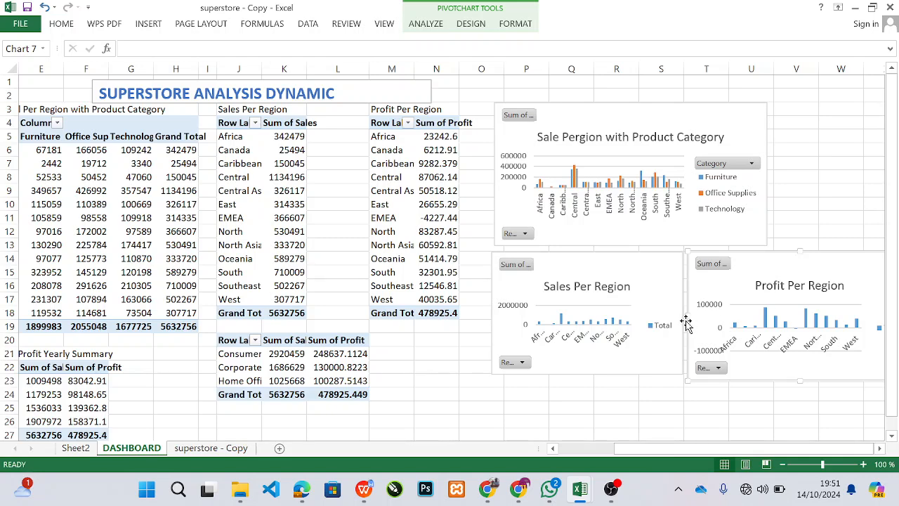
pyautogui.moveTo(691, 316); pyautogui.dragTo(719, 317)
pyautogui.hotkey('ctrl', 'z')
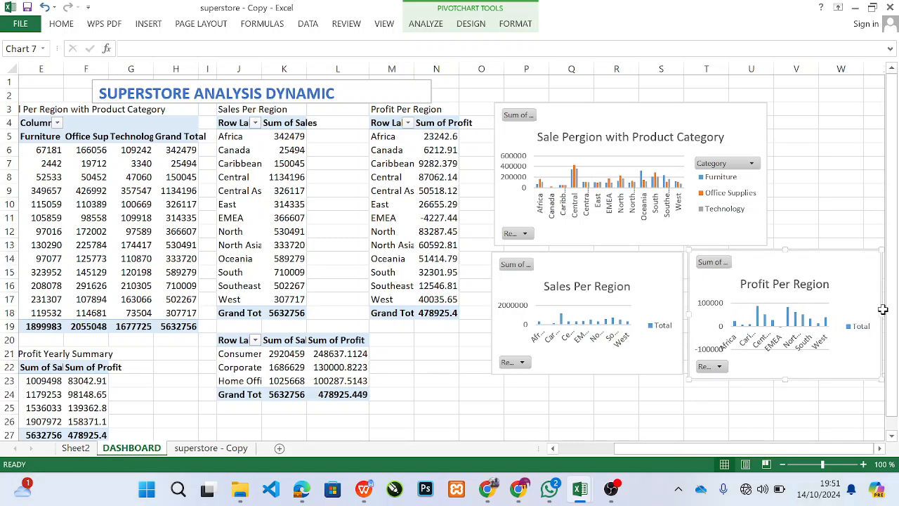
pyautogui.moveTo(880, 313); pyautogui.dragTo(847, 315)
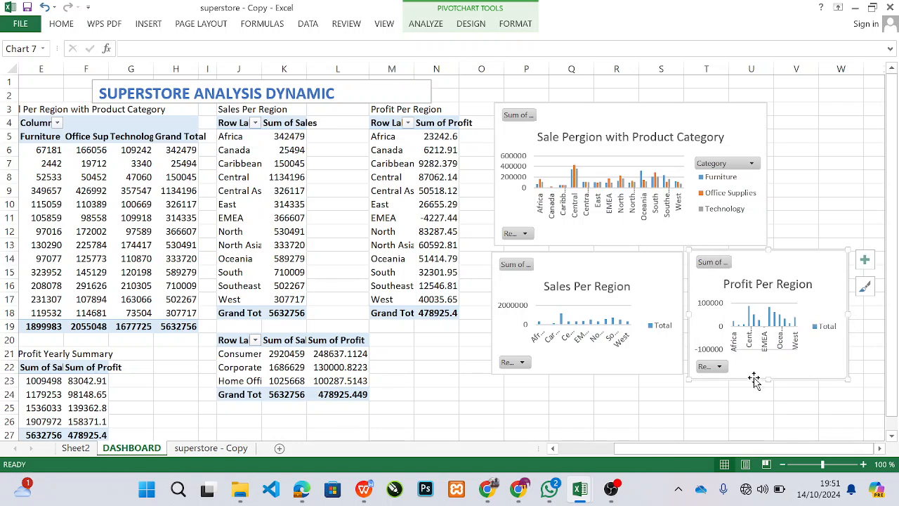
pyautogui.click(667, 352)
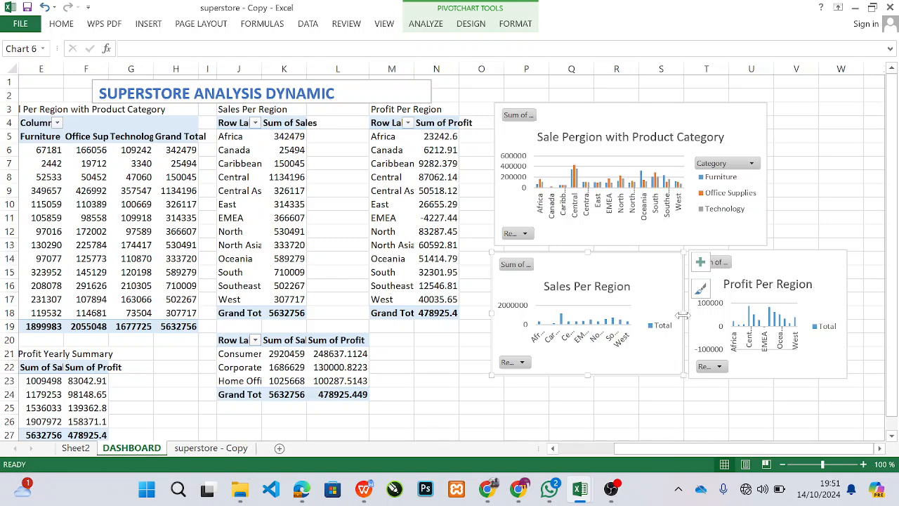
pyautogui.moveTo(682, 315)
pyautogui.mouseDown()
pyautogui.moveTo(672, 316)
pyautogui.moveTo(681, 316)
pyautogui.mouseUp()
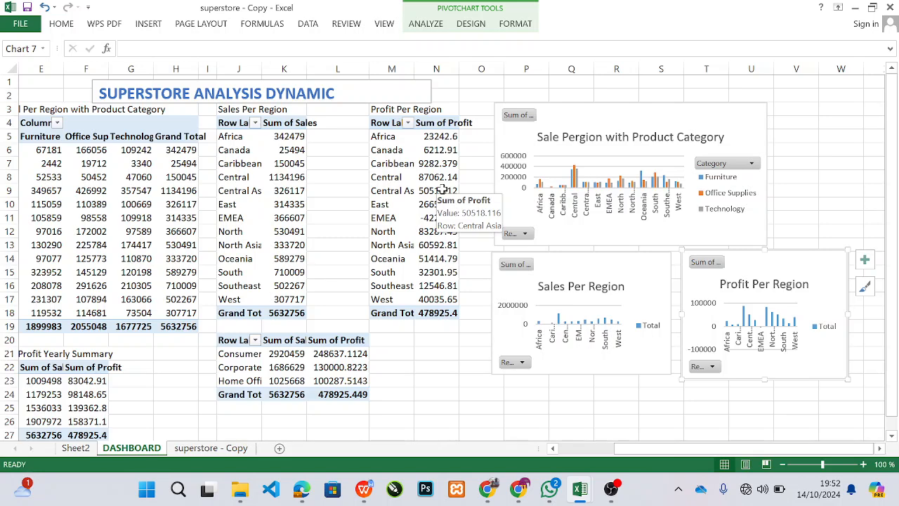
# Insert a Clustered Column PivotChart from the yearly sales and profit summary PivotTable.
pyautogui.moveTo(441, 189); pyautogui.dragTo(449, 311)
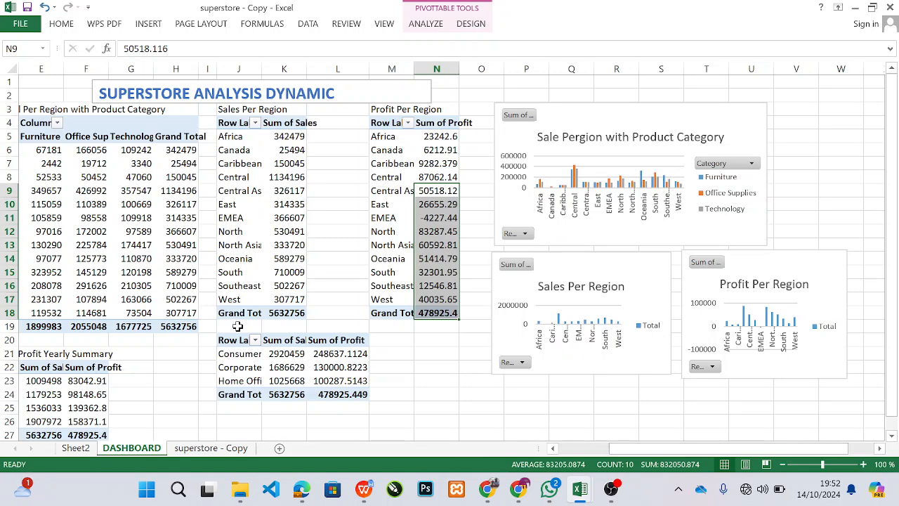
pyautogui.click(27, 380)
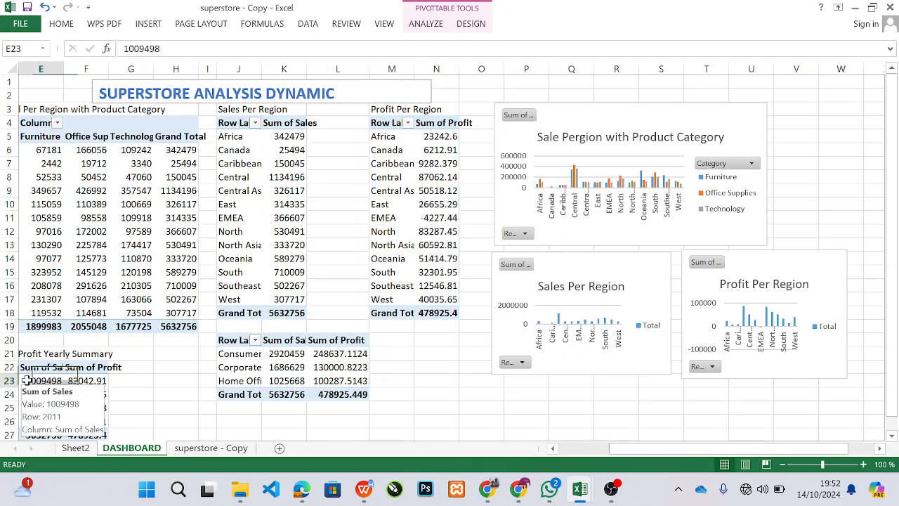
pyautogui.click(427, 25)
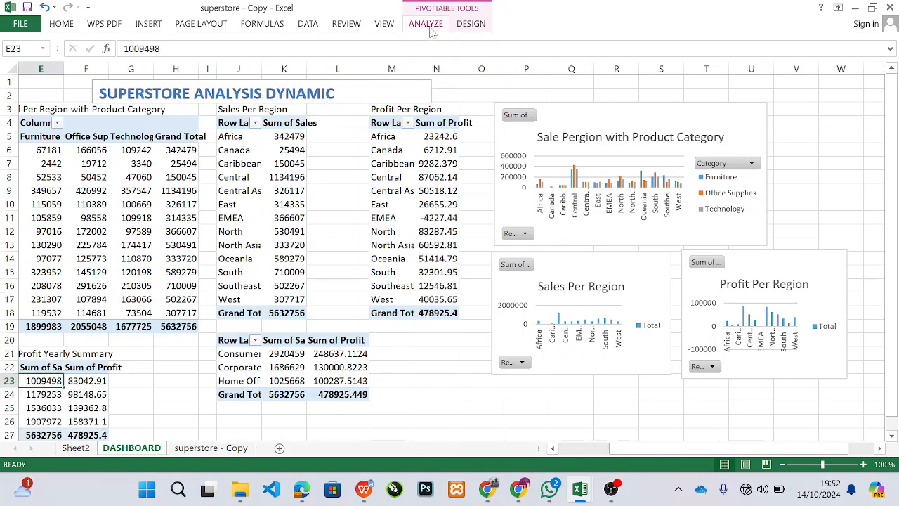
pyautogui.click(689, 56)
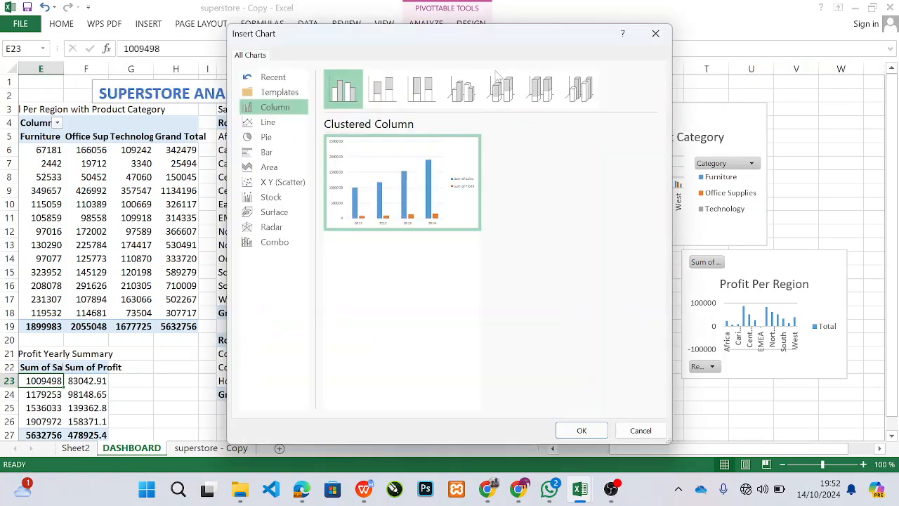
pyautogui.click(581, 431)
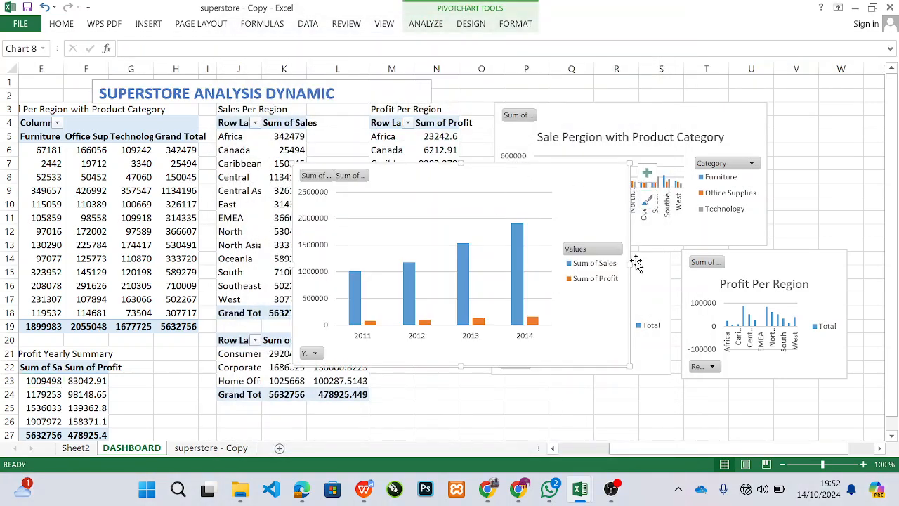
# Shrink the yearly chart to a compact size and move it beneath the Sales Per Region chart at about rows 24 to 33.
pyautogui.moveTo(629, 265); pyautogui.dragTo(528, 265)
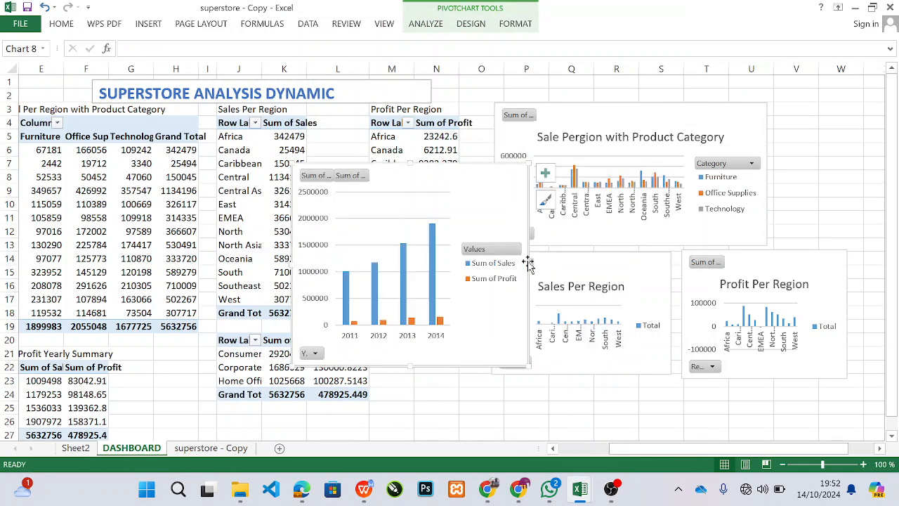
pyautogui.moveTo(411, 366); pyautogui.dragTo(417, 302)
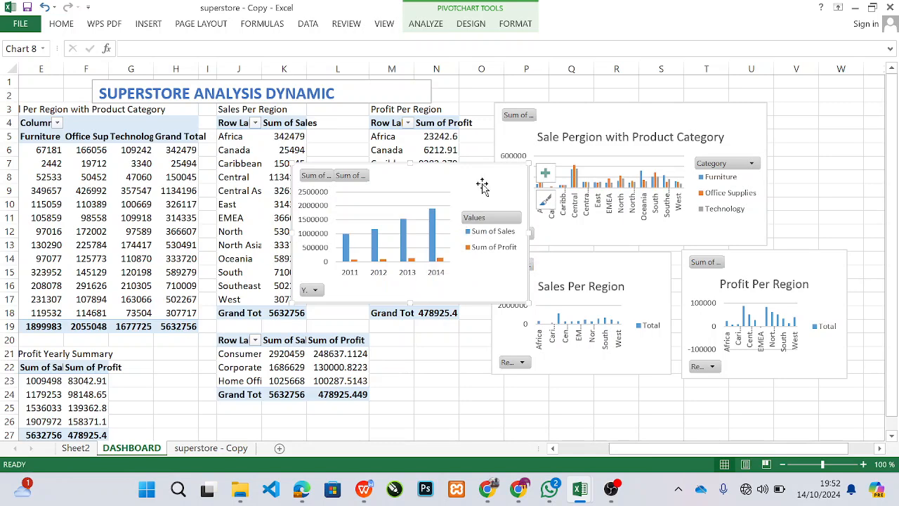
pyautogui.moveTo(486, 177)
pyautogui.mouseDown()
pyautogui.moveTo(566, 387)
pyautogui.moveTo(707, 397)
pyautogui.moveTo(637, 389)
pyautogui.moveTo(588, 374)
pyautogui.moveTo(580, 361)
pyautogui.moveTo(624, 382)
pyautogui.moveTo(630, 395)
pyautogui.moveTo(699, 401)
pyautogui.moveTo(663, 395)
pyautogui.moveTo(682, 395)
pyautogui.mouseUp()
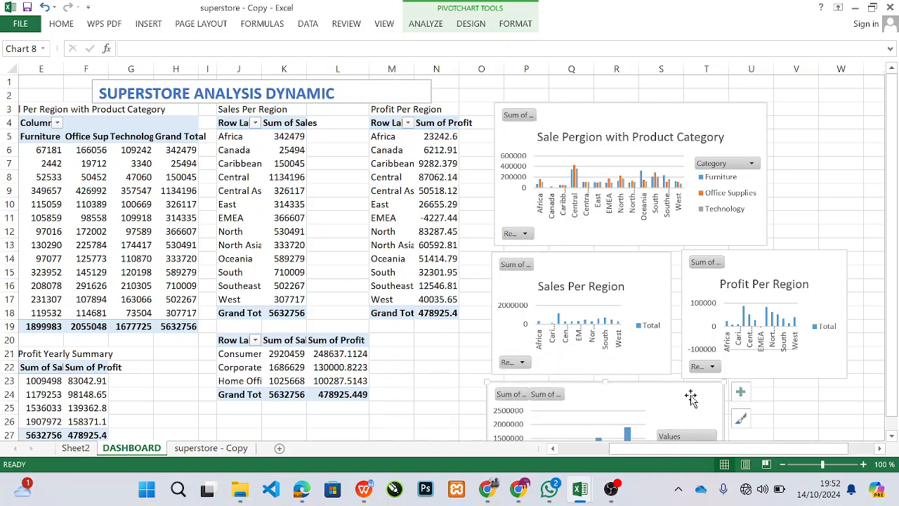
pyautogui.click(784, 466)
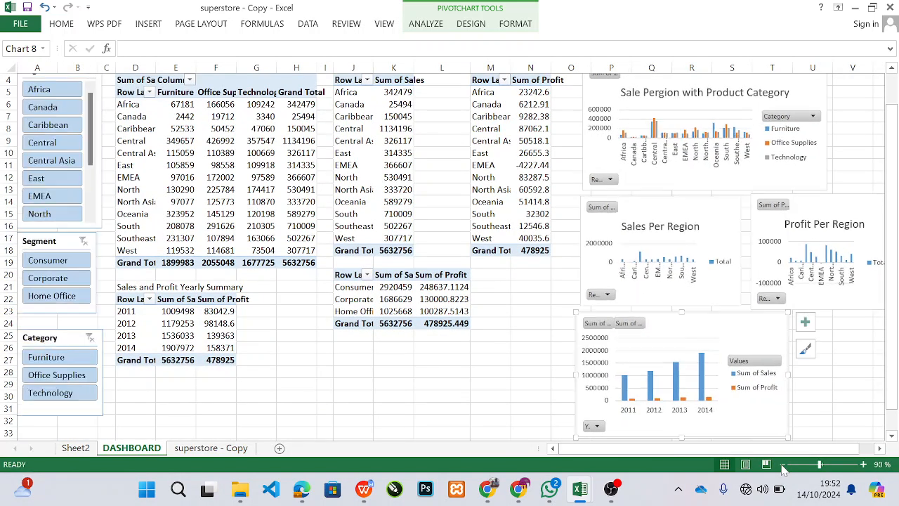
pyautogui.click(784, 466)
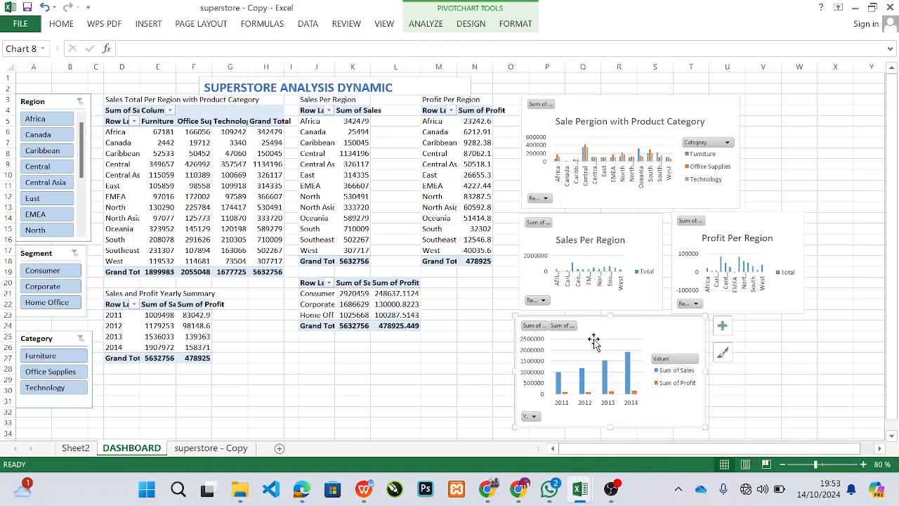
pyautogui.moveTo(618, 334)
pyautogui.mouseDown()
pyautogui.moveTo(634, 333)
pyautogui.moveTo(614, 334)
pyautogui.mouseUp()
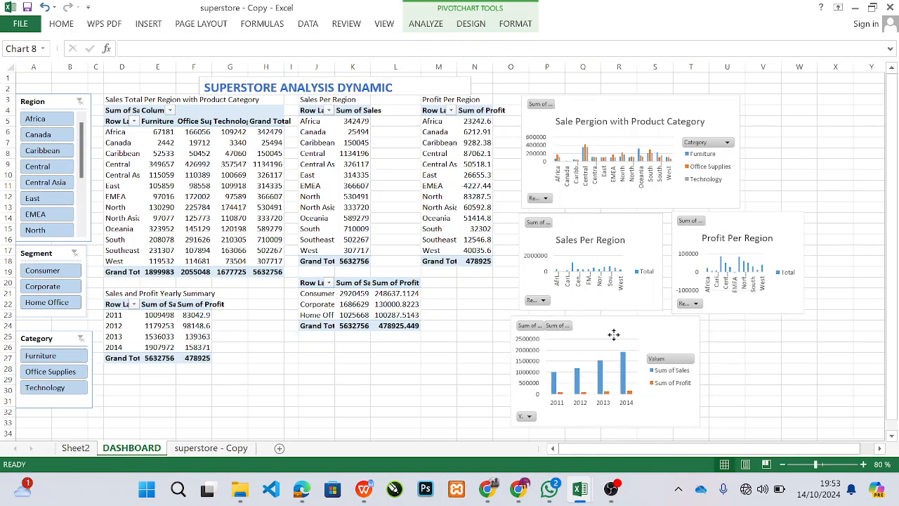
# Add a chart title to the yearly chart reading "Yearly Sales and Profit".
pyautogui.click(718, 327)
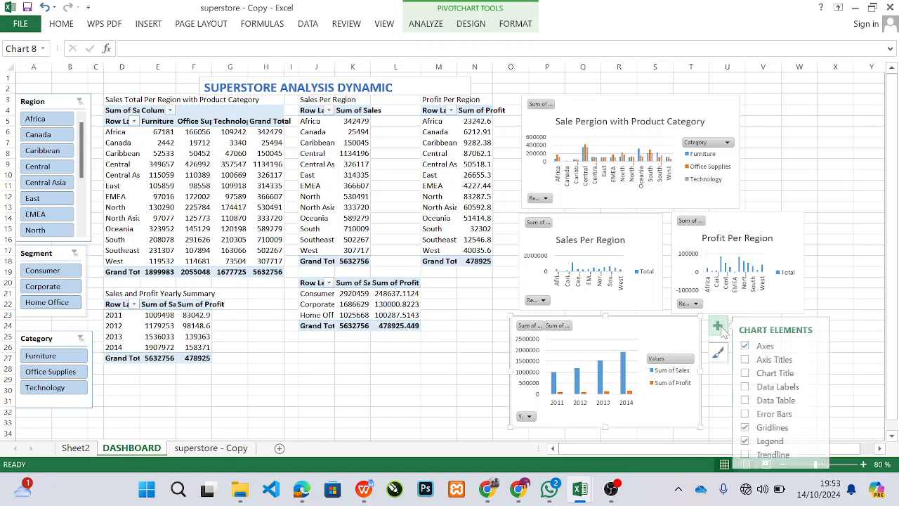
pyautogui.click(776, 374)
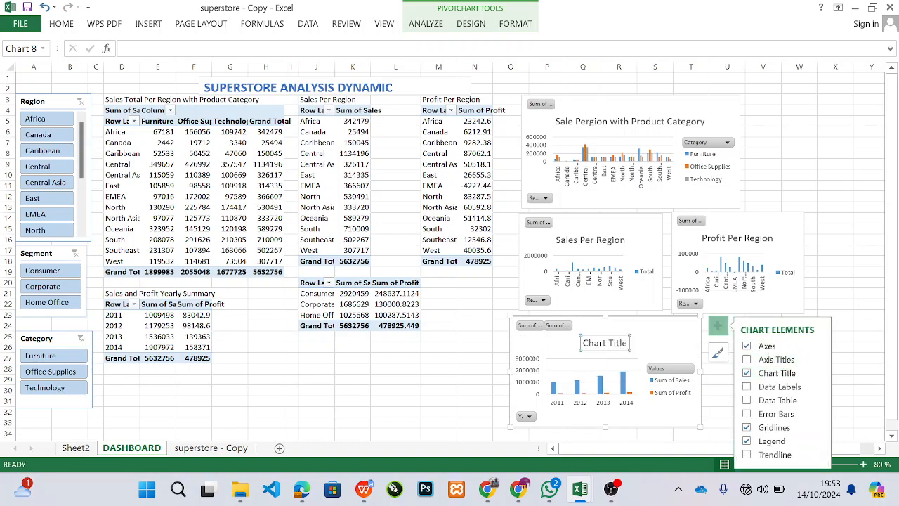
pyautogui.click(627, 343)
pyautogui.moveTo(628, 343); pyautogui.dragTo(579, 342)
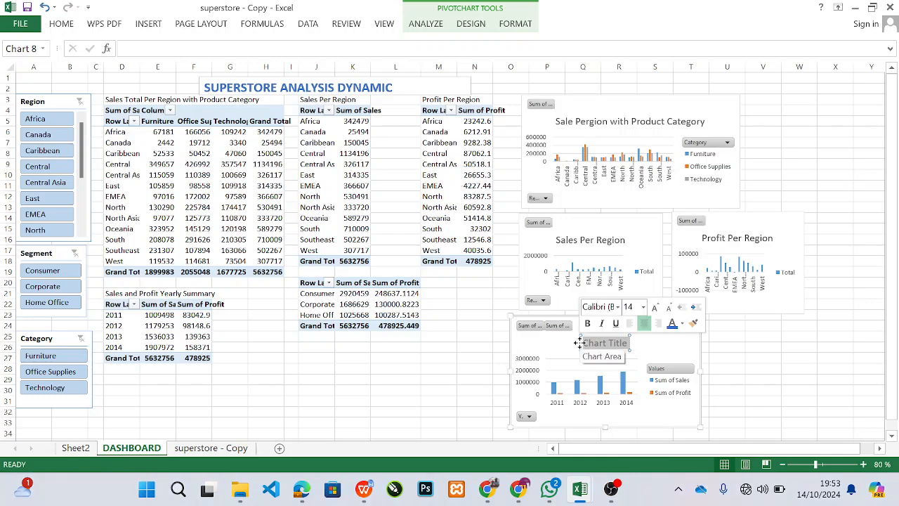
pyautogui.write('Yearly')
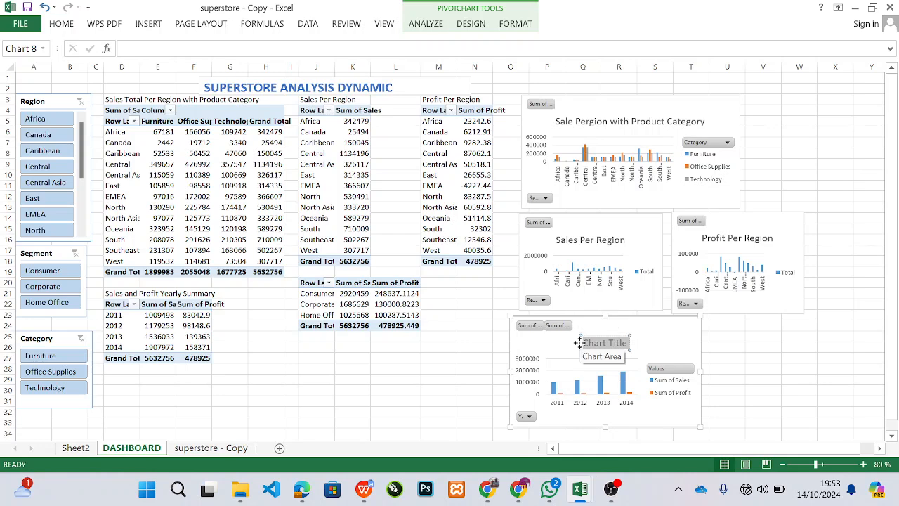
pyautogui.write(' Sales')
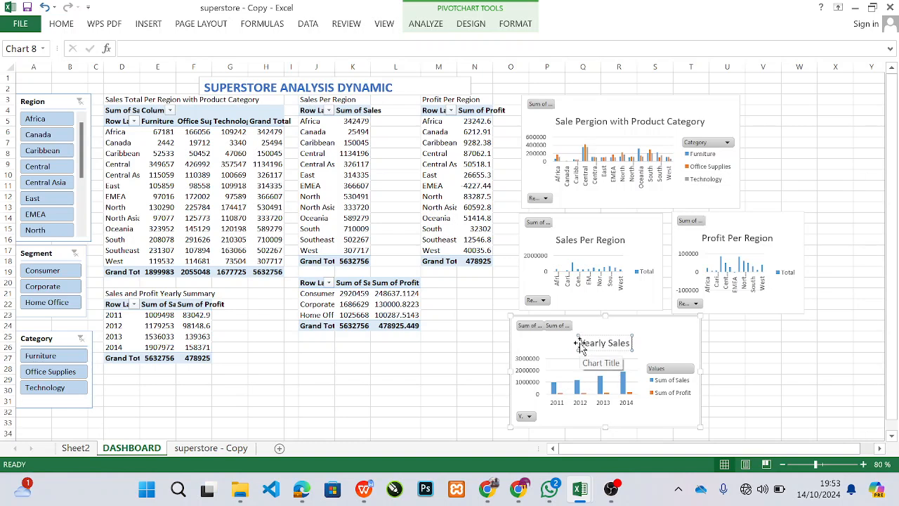
pyautogui.write(' and P')
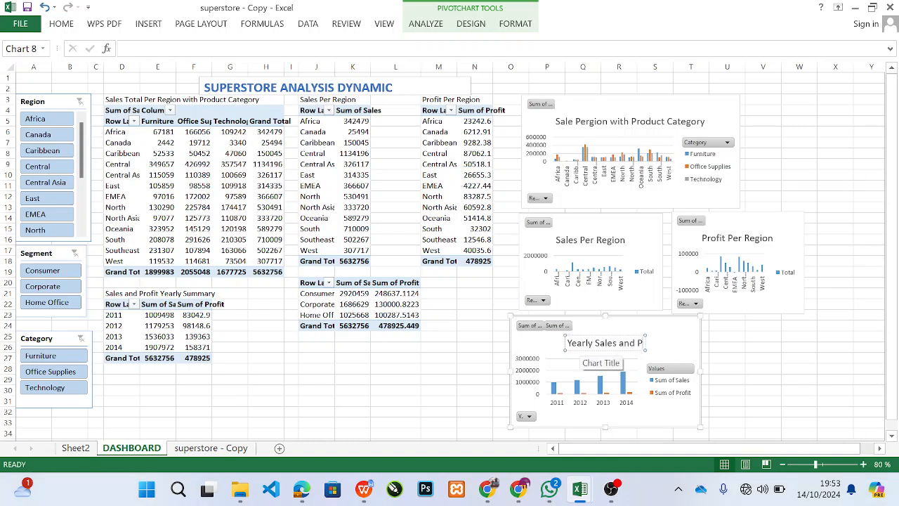
pyautogui.write('rofit')
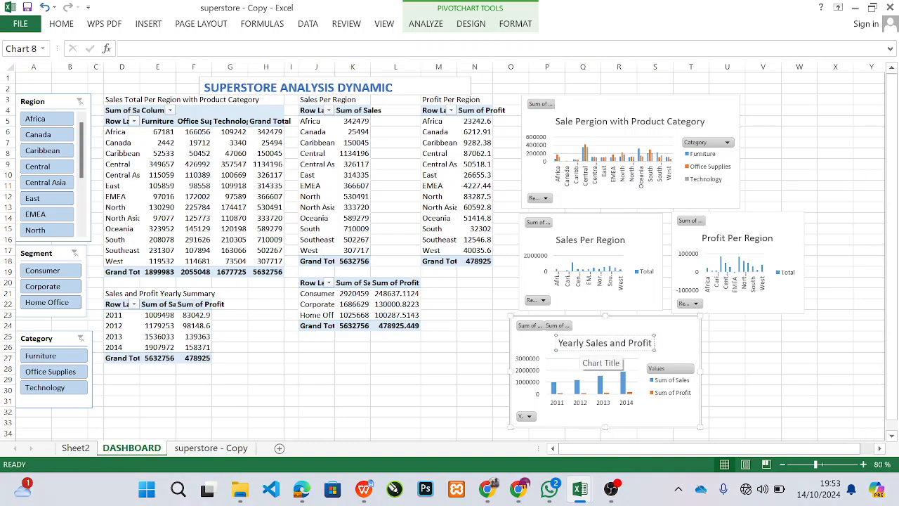
pyautogui.click(750, 340)
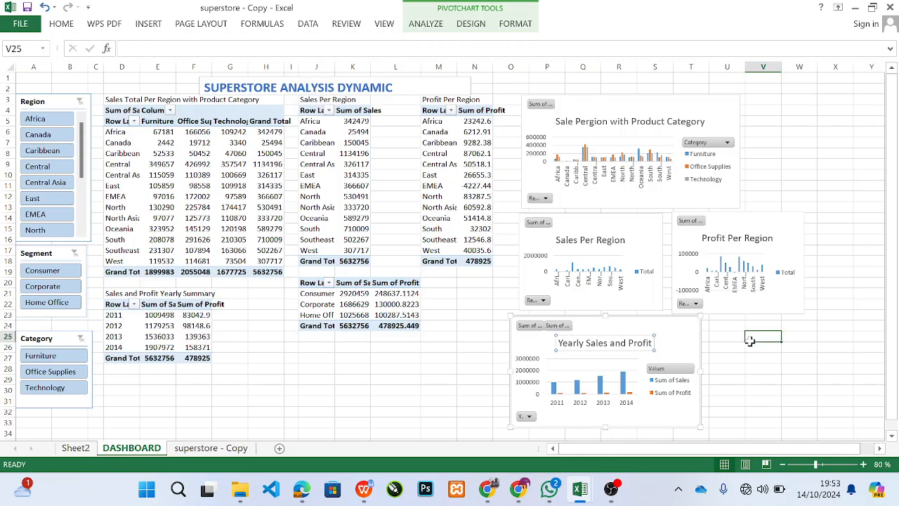
# Insert a Clustered Column PivotChart from the customer segment PivotTable and shrink it to fit beneath that table at about rows 25 to 34.
pyautogui.moveTo(318, 295); pyautogui.dragTo(317, 315)
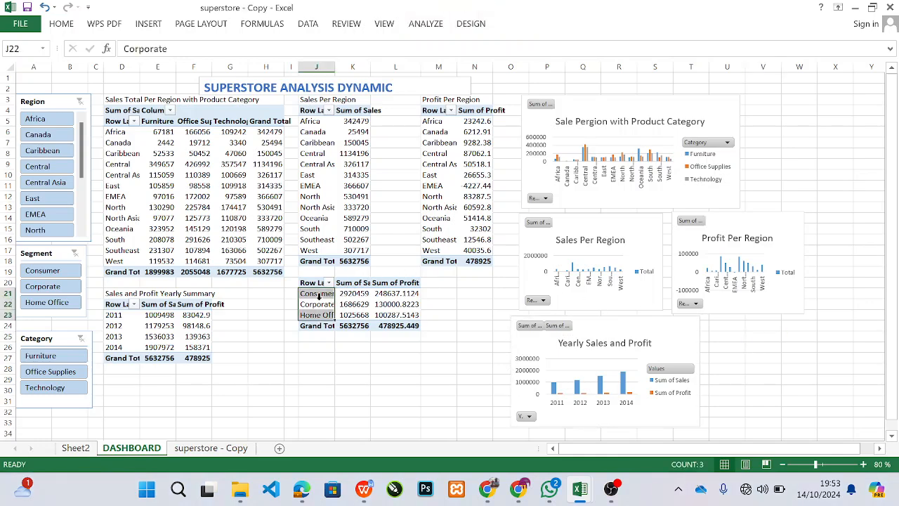
pyautogui.click(355, 306)
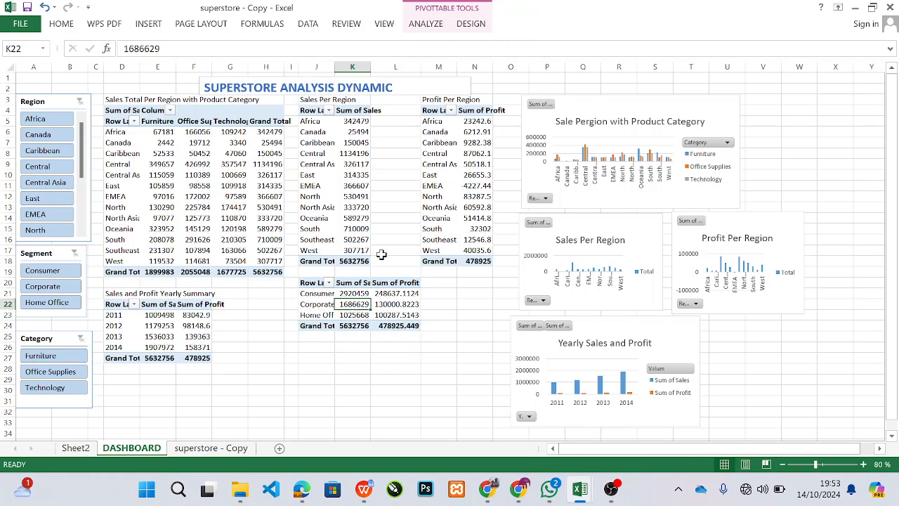
pyautogui.click(426, 23)
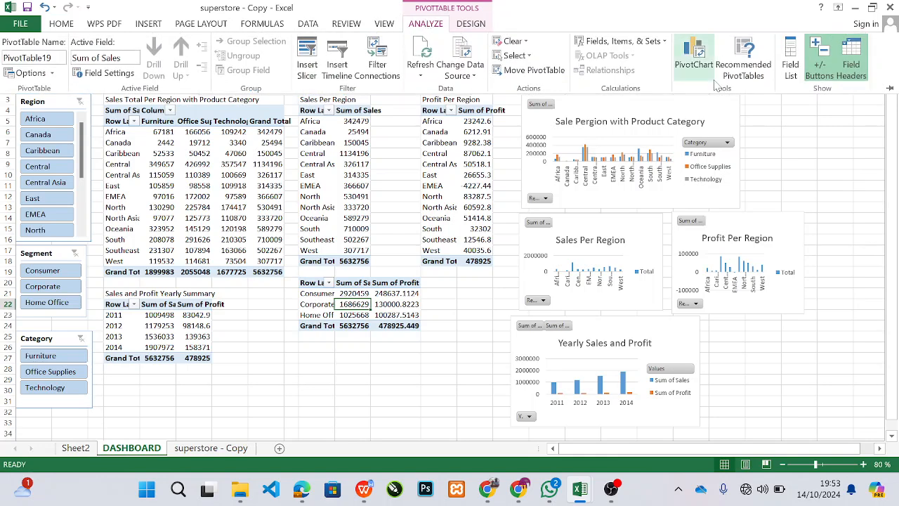
pyautogui.click(696, 58)
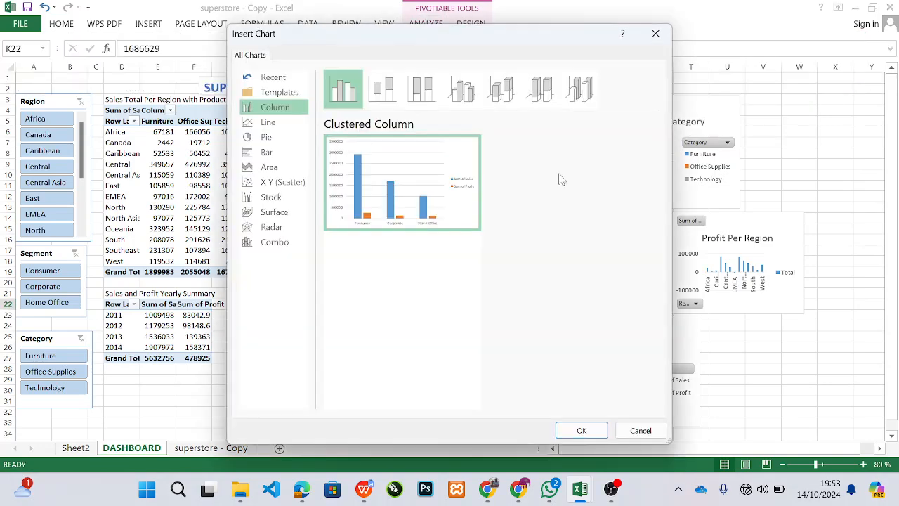
pyautogui.click(577, 429)
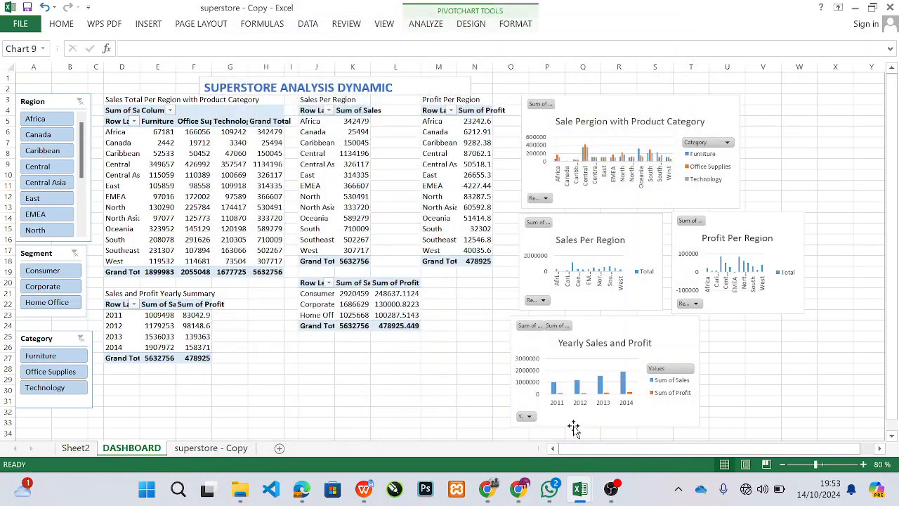
pyautogui.moveTo(478, 199); pyautogui.dragTo(391, 354)
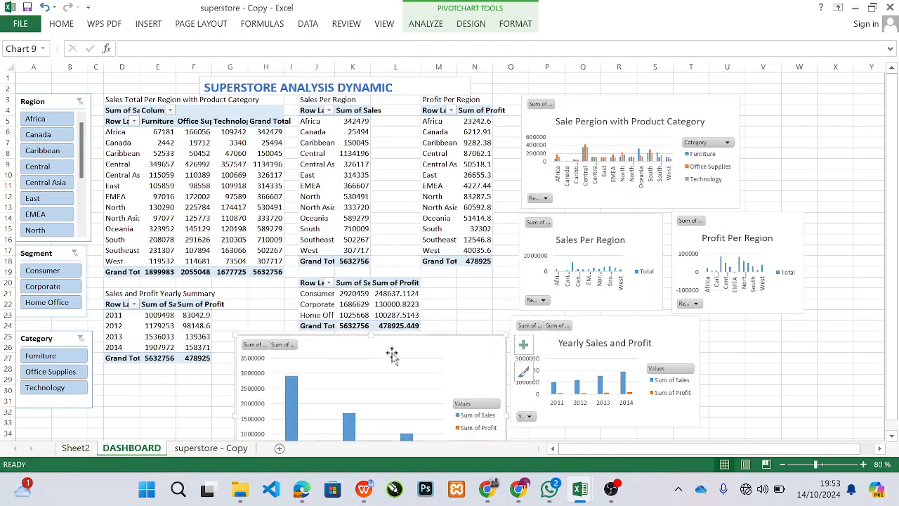
pyautogui.moveTo(506, 337)
pyautogui.mouseDown()
pyautogui.moveTo(427, 390)
pyautogui.moveTo(413, 369)
pyautogui.moveTo(425, 342)
pyautogui.moveTo(440, 343)
pyautogui.mouseUp()
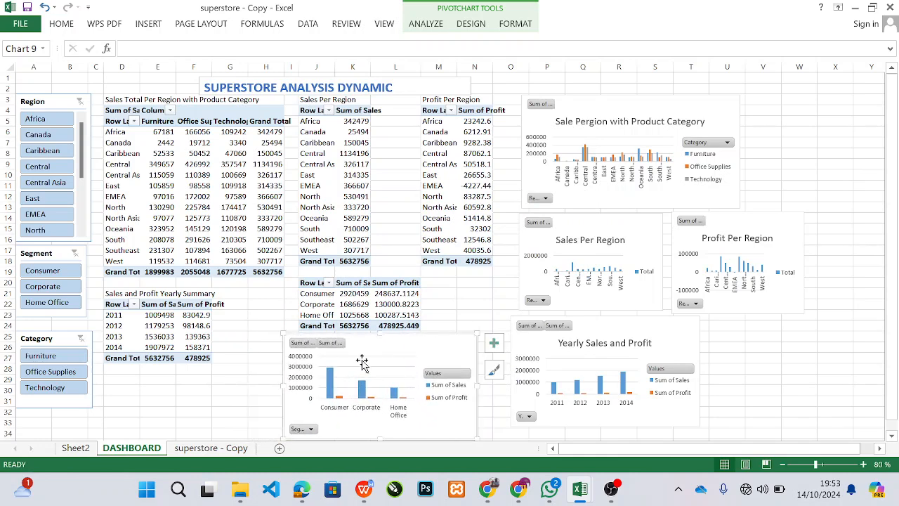
# Add a chart title to the customer segment chart reading "Customer Segment Profit and Sales".
pyautogui.click(494, 343)
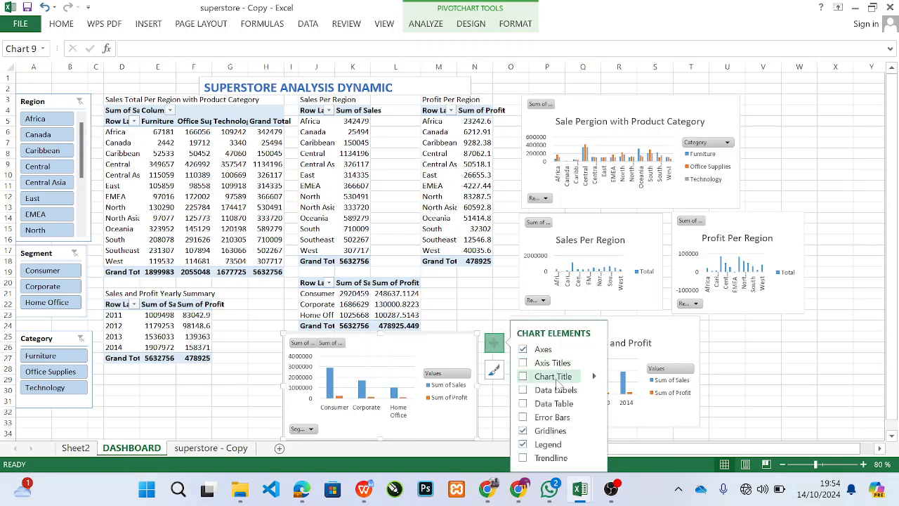
pyautogui.click(555, 380)
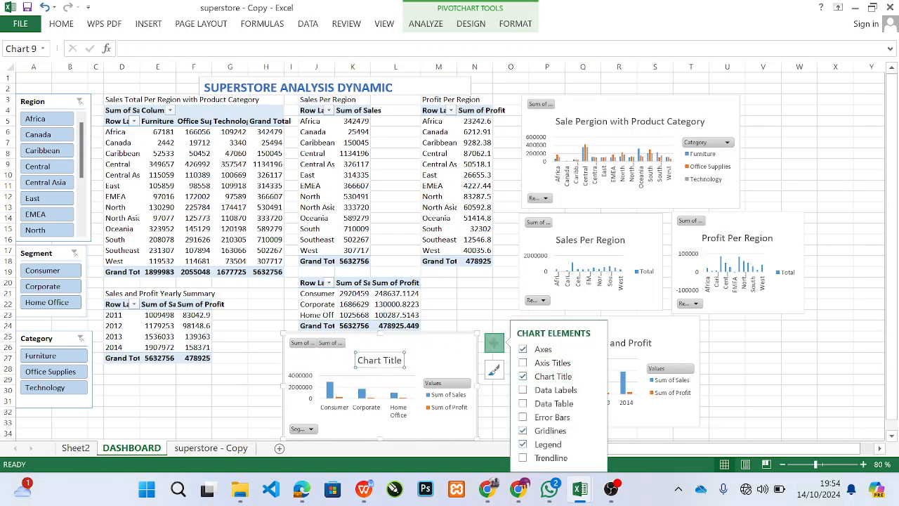
pyautogui.click(390, 361)
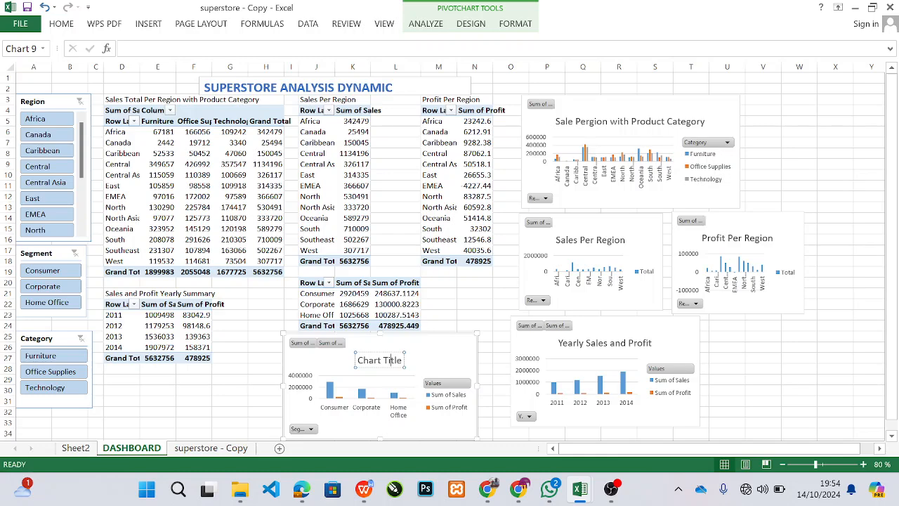
pyautogui.moveTo(404, 360); pyautogui.dragTo(356, 360)
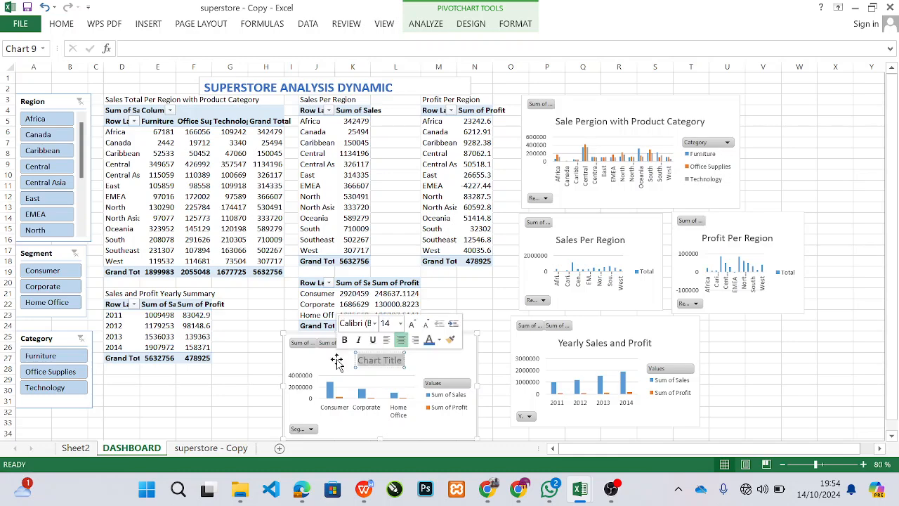
pyautogui.write('Ana')
pyautogui.press('BackSpace')
pyautogui.press('BackSpace')
pyautogui.press('BackSpace')
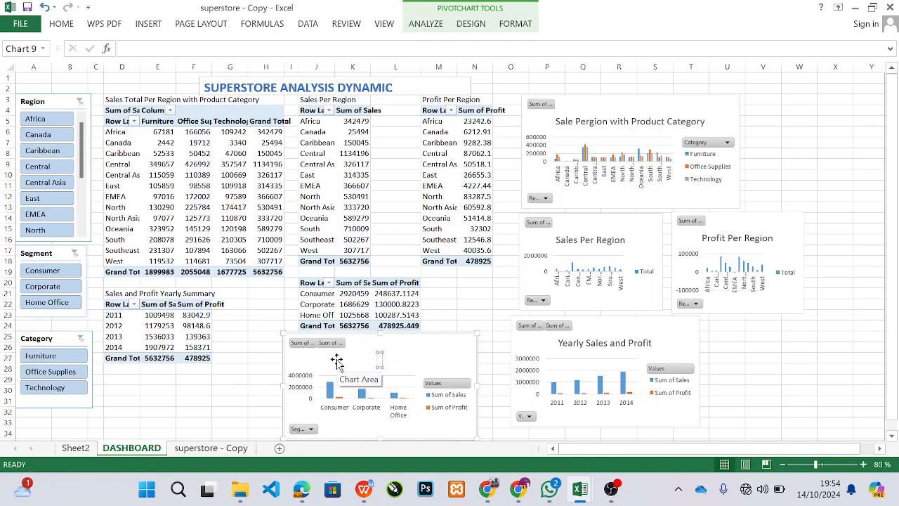
pyautogui.write('Cus')
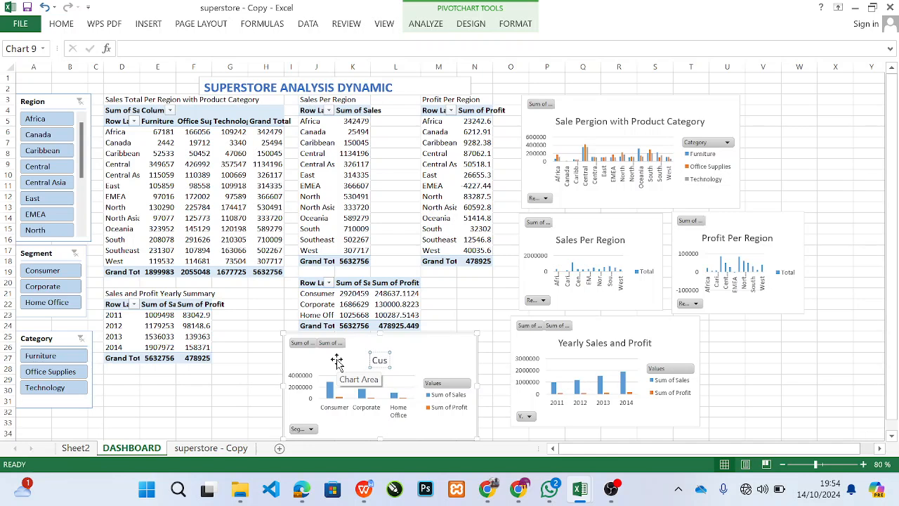
pyautogui.write('tomer Segm')
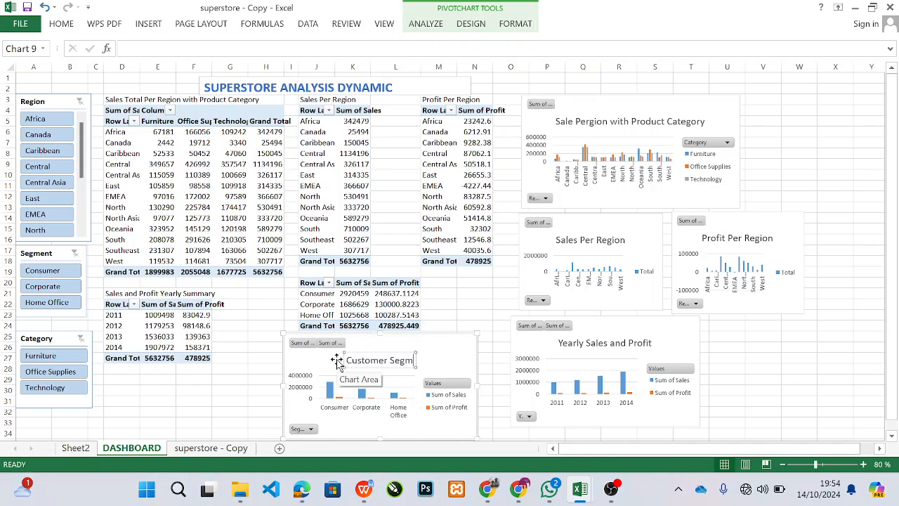
pyautogui.write('ent Profit and')
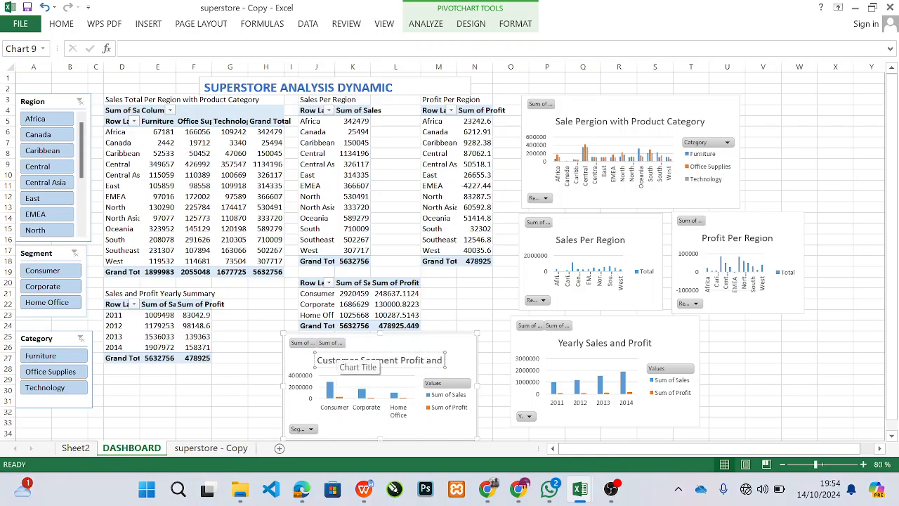
pyautogui.write(' Sales')
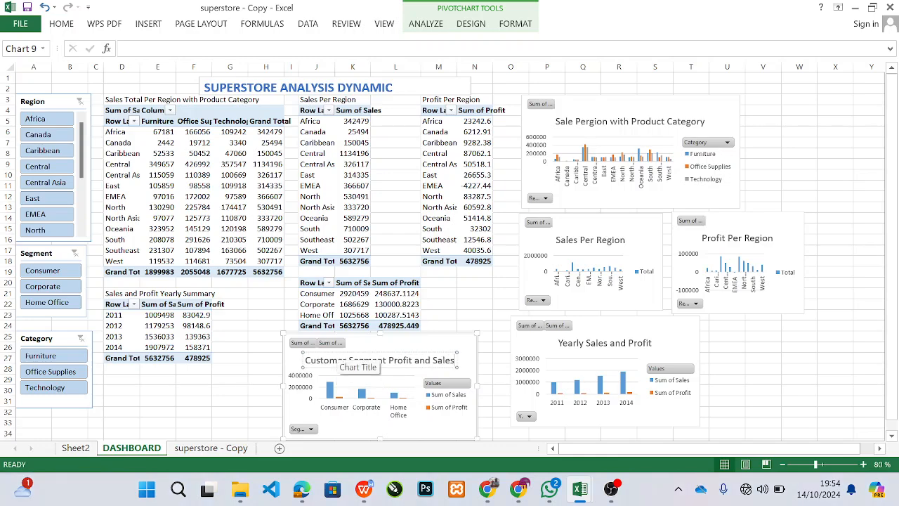
pyautogui.click(252, 389)
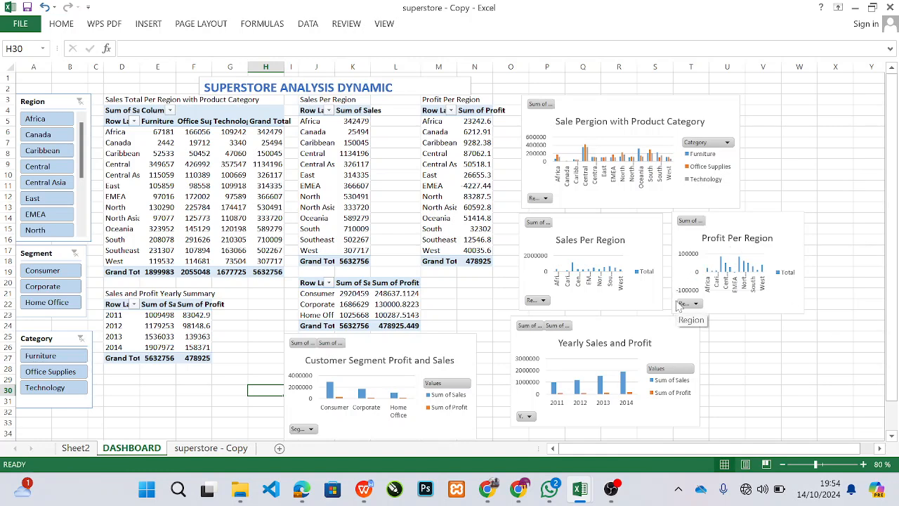
# Apply the Facet theme to the workbook.
pyautogui.click(202, 23)
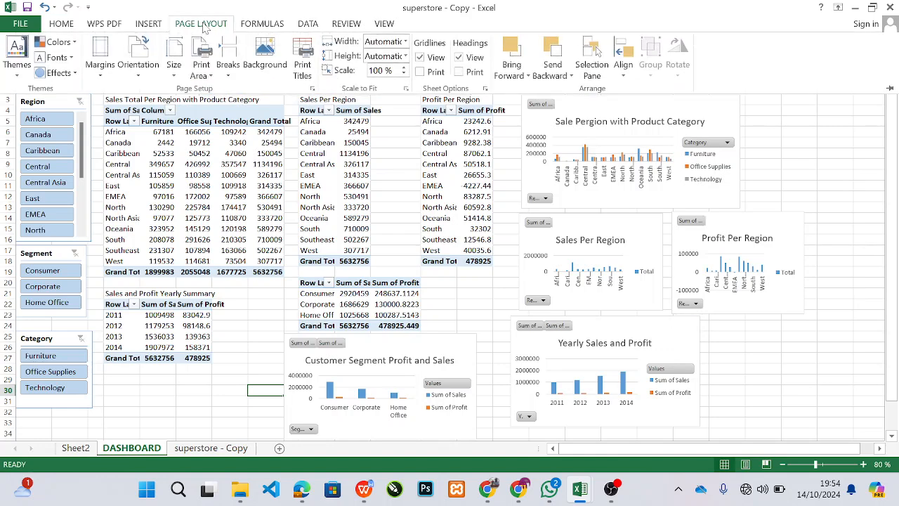
pyautogui.click(21, 63)
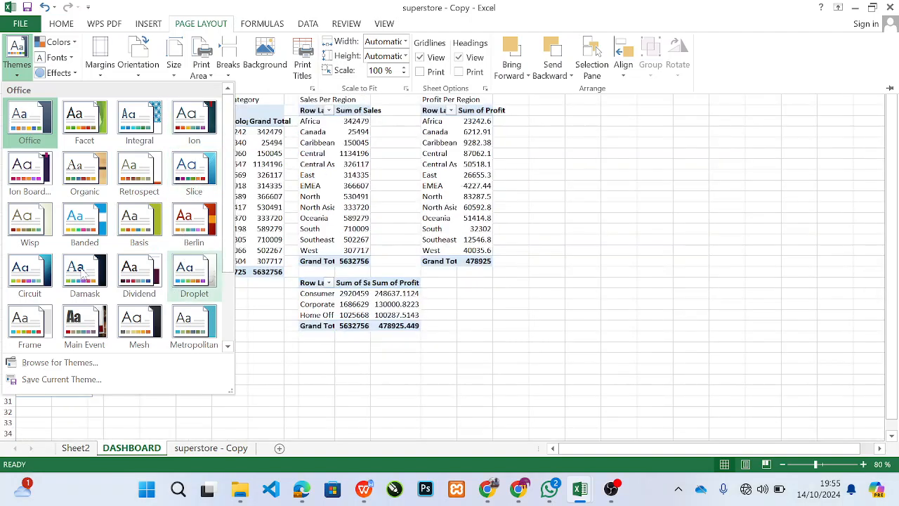
pyautogui.click(86, 121)
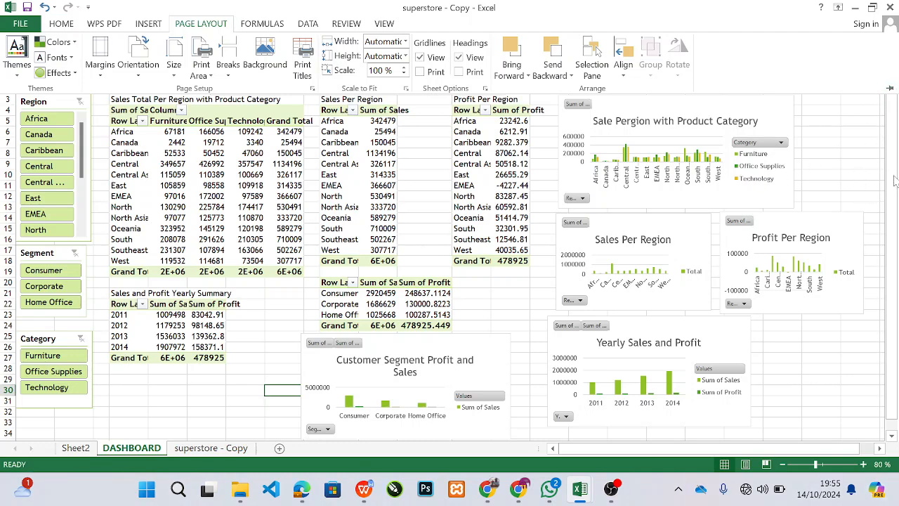
pyautogui.click(893, 262)
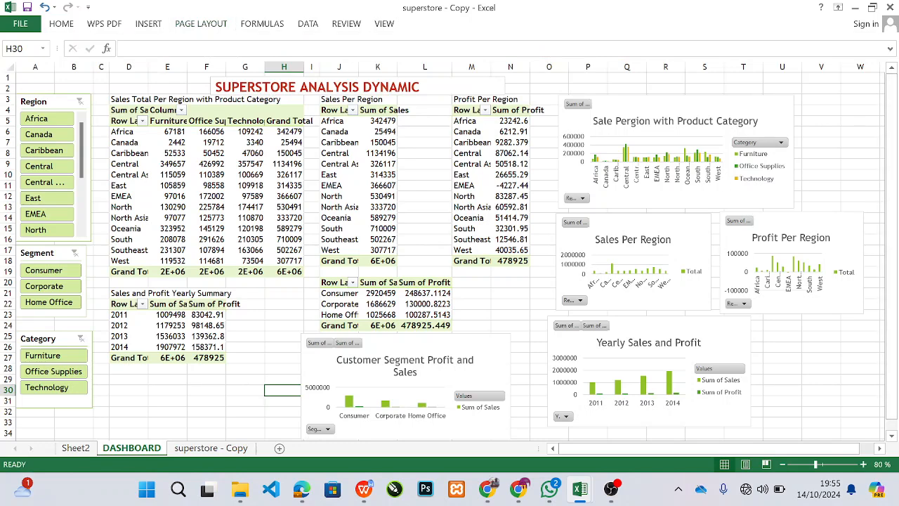
# Widen the dashboard title's text box so the full title fits on one line, and recolour the title text green.
pyautogui.moveTo(216, 88); pyautogui.dragTo(423, 87)
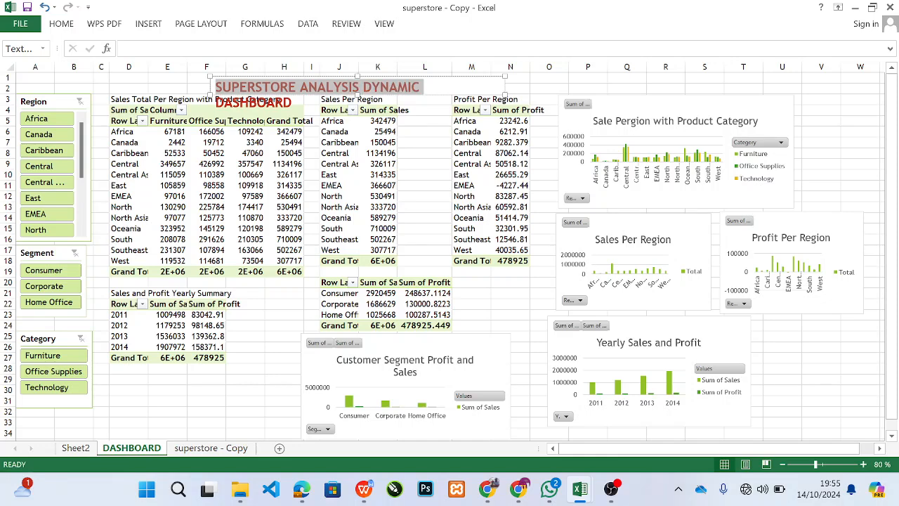
pyautogui.moveTo(506, 94); pyautogui.dragTo(217, 87)
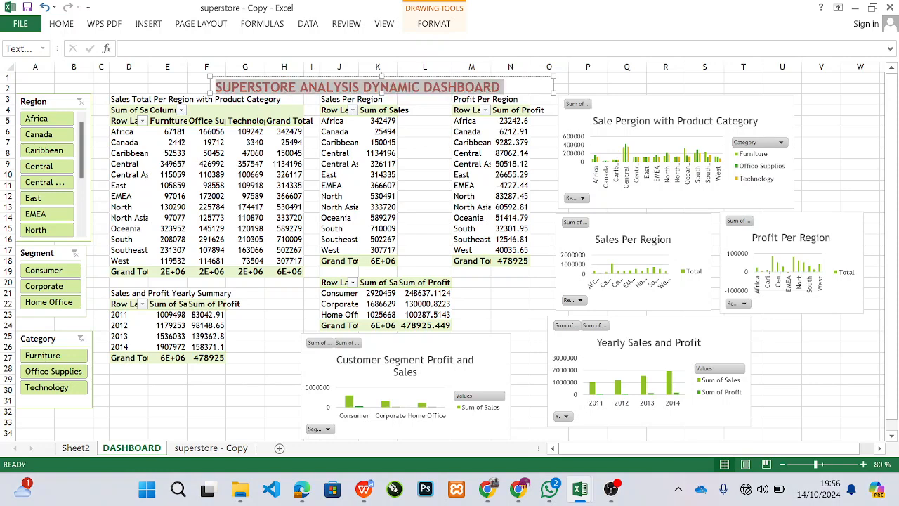
pyautogui.click(61, 23)
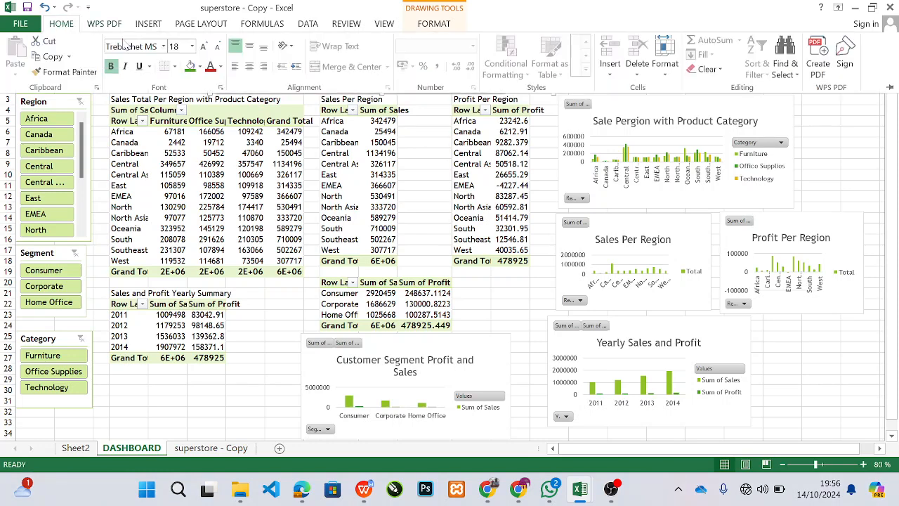
pyautogui.click(221, 67)
pyautogui.click(267, 116)
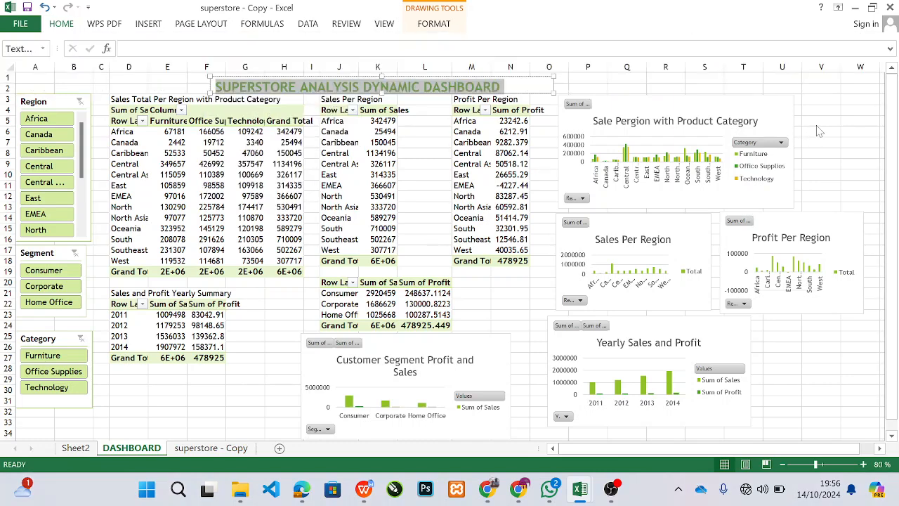
pyautogui.click(559, 85)
pyautogui.click(656, 89)
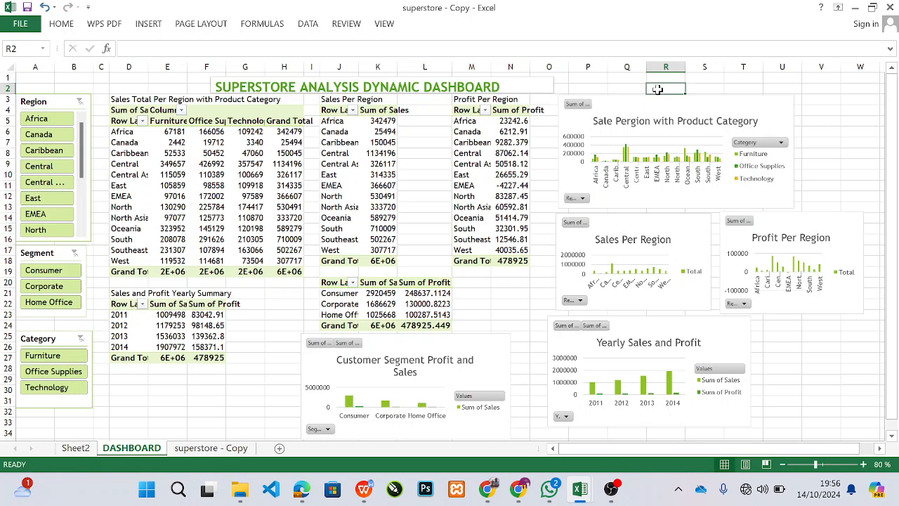
# Filter the connected PivotTable and chart to Africa with the Region slicer.
pyautogui.click(68, 121)
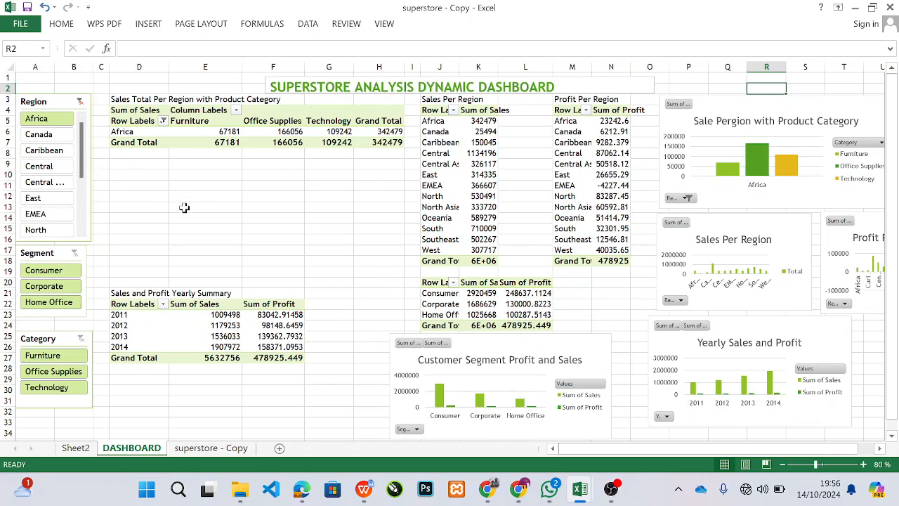
# Clear the Region slicer's filter and connect the slicer to PivotTable15, PivotTable16, PivotTable17 and PivotTable19 on the DASHBOARD sheet.
pyautogui.click(80, 102)
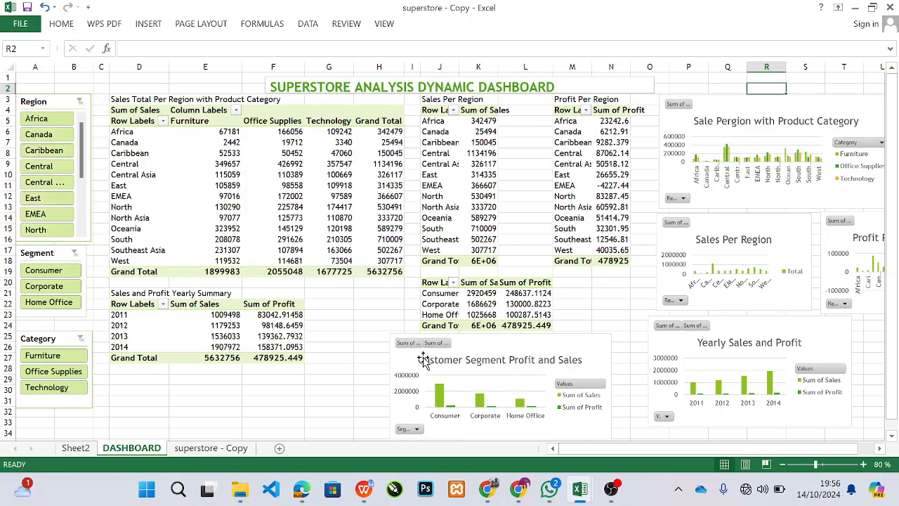
pyautogui.rightClick(54, 104)
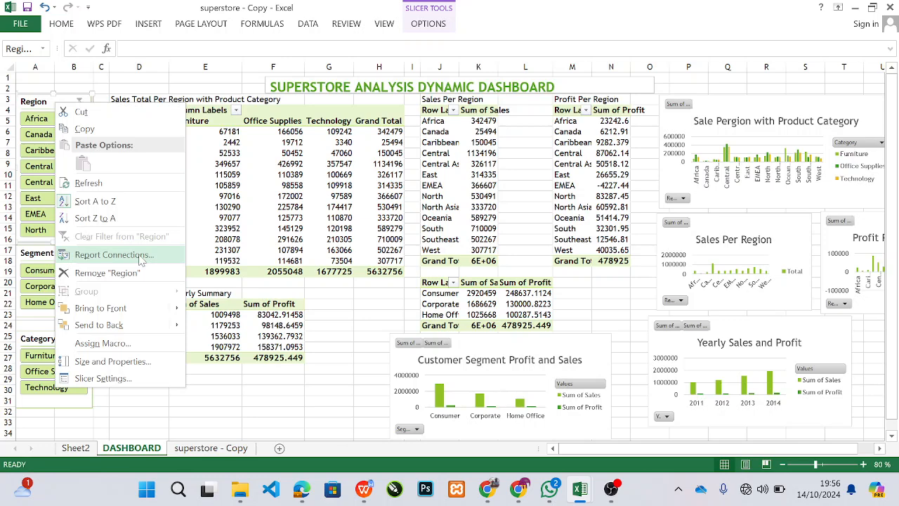
pyautogui.click(112, 255)
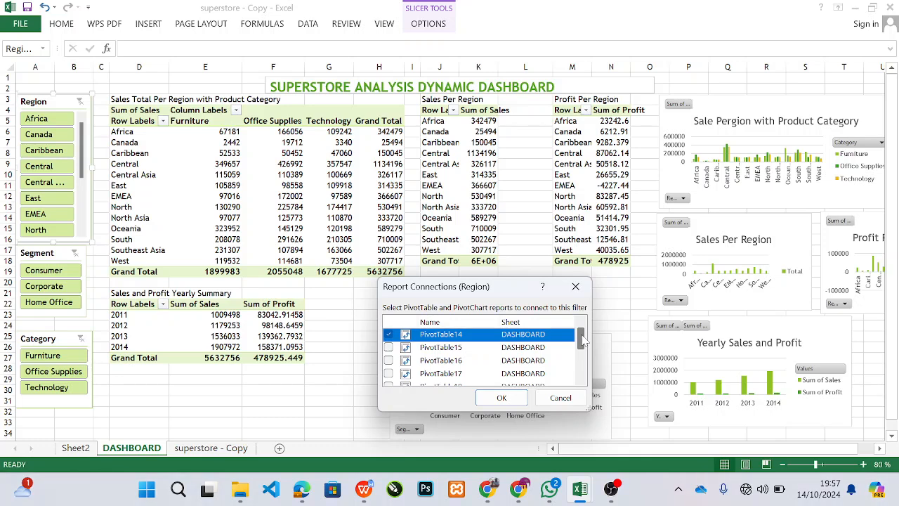
pyautogui.moveTo(582, 340); pyautogui.dragTo(584, 363)
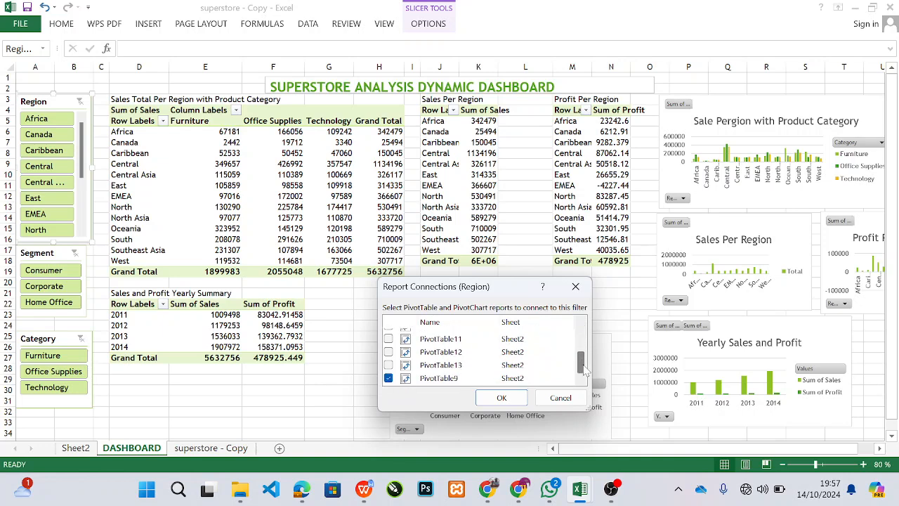
pyautogui.moveTo(585, 366); pyautogui.dragTo(583, 326)
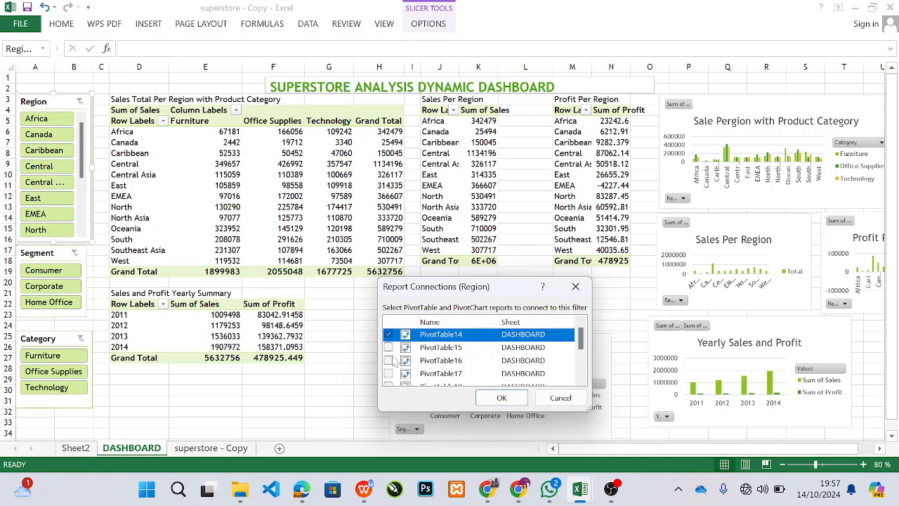
pyautogui.click(388, 347)
pyautogui.click(389, 361)
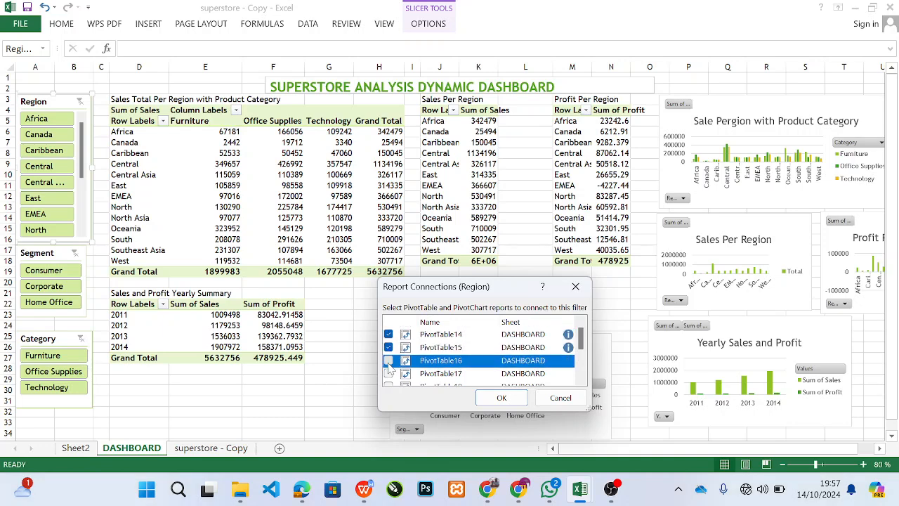
pyautogui.click(388, 373)
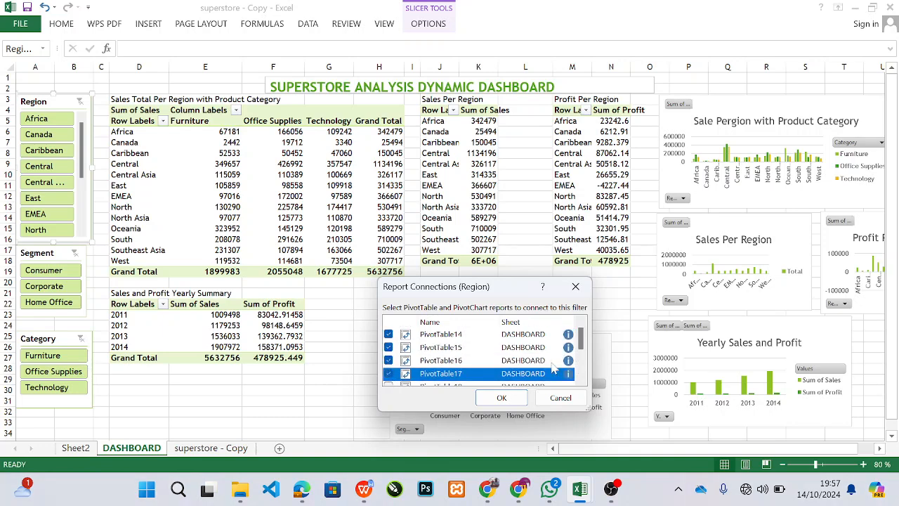
pyautogui.moveTo(580, 340); pyautogui.dragTo(582, 360)
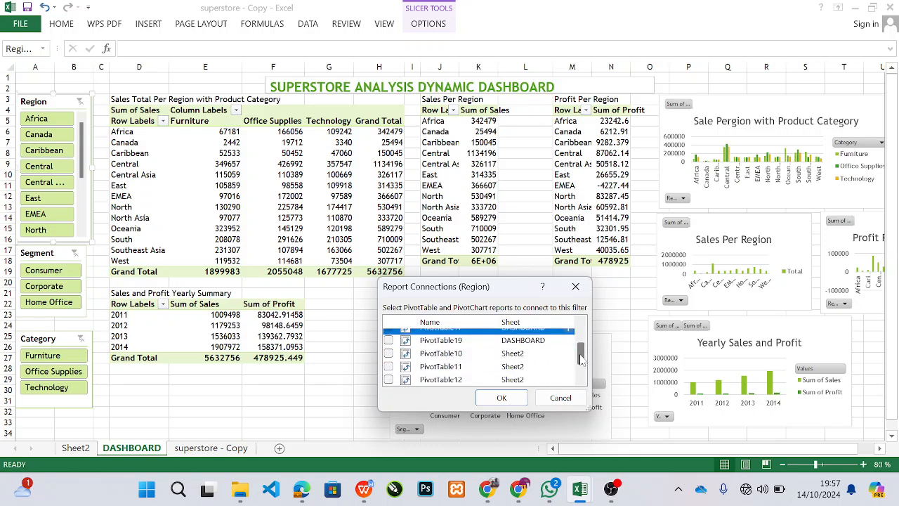
pyautogui.click(389, 341)
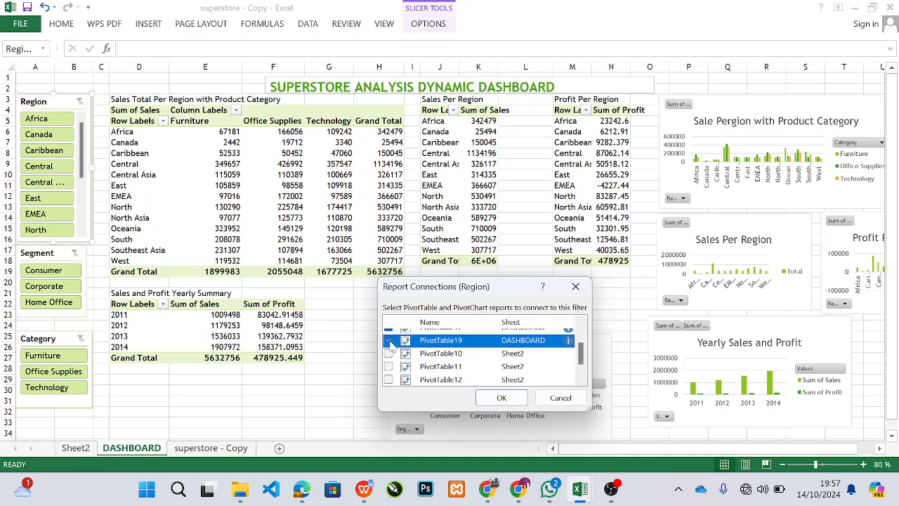
pyautogui.click(491, 402)
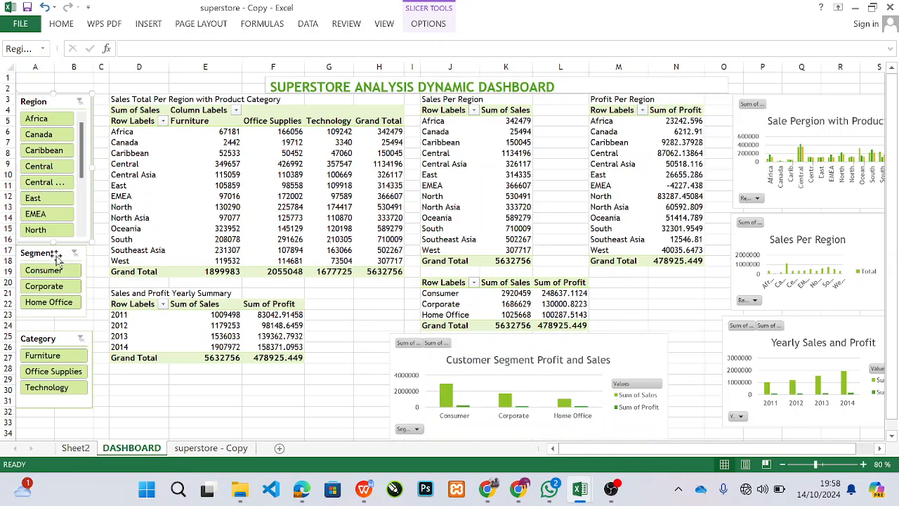
# Connect the Segment slicer to PivotTable14, PivotTable15, PivotTable16 and PivotTable17 on the DASHBOARD sheet.
pyautogui.rightClick(56, 257)
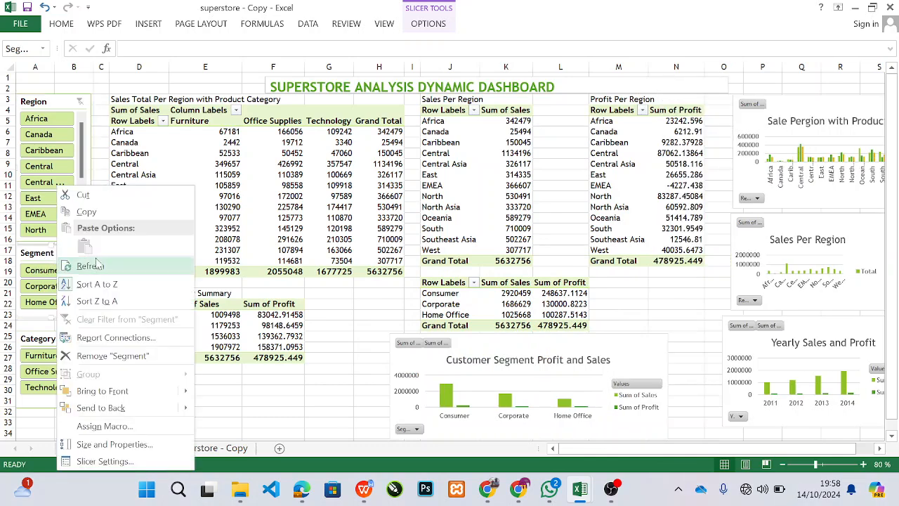
pyautogui.click(112, 340)
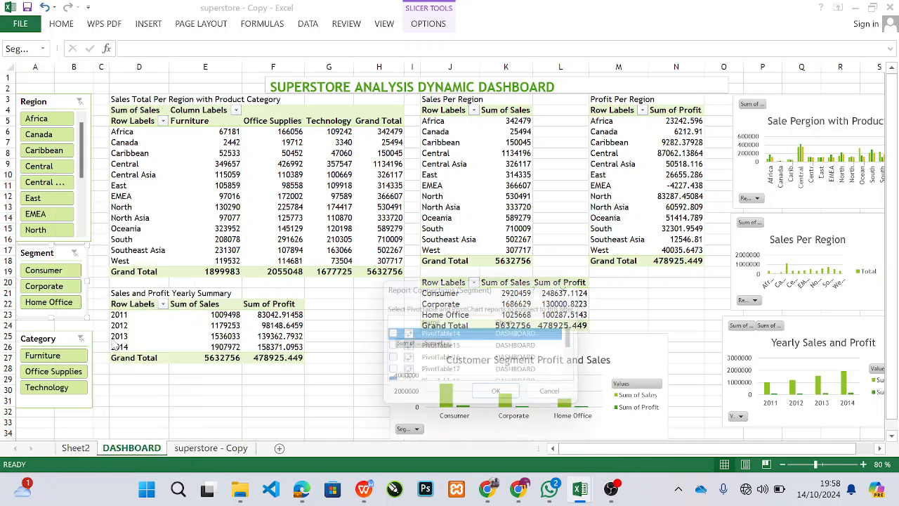
pyautogui.click(388, 335)
pyautogui.click(388, 348)
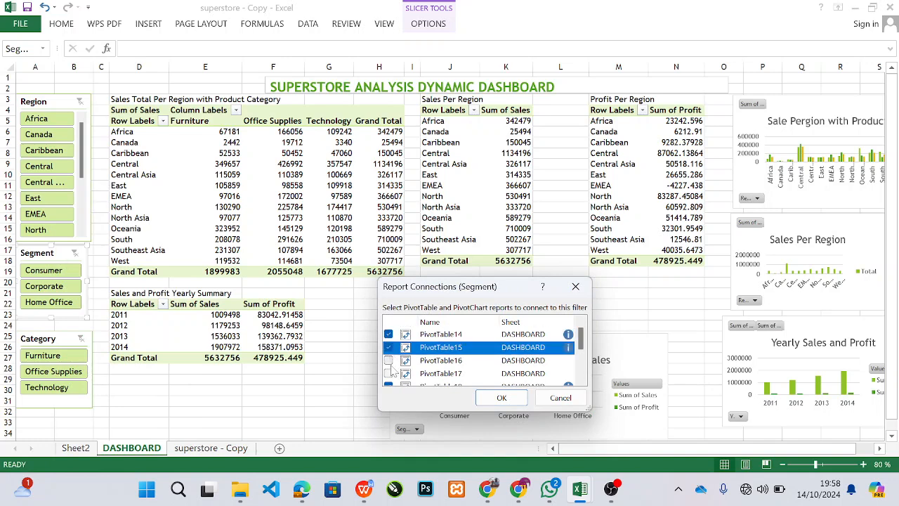
pyautogui.click(388, 361)
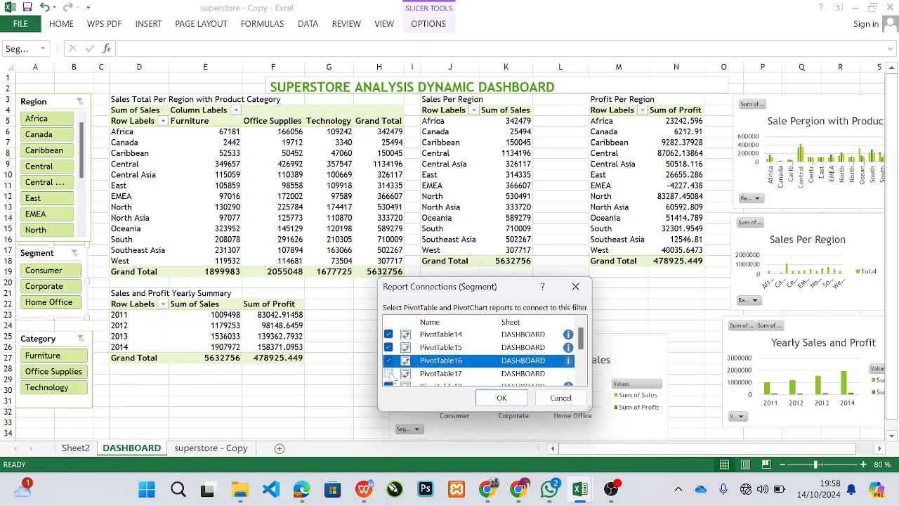
pyautogui.click(389, 374)
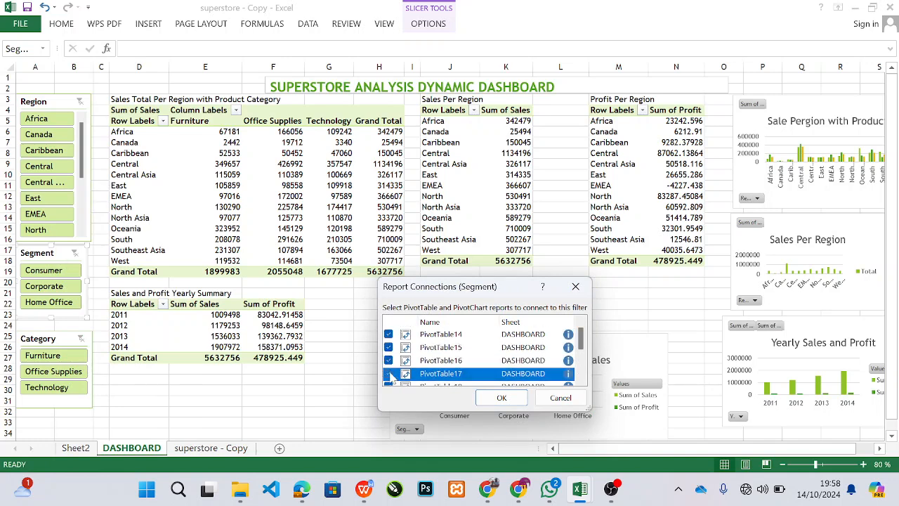
pyautogui.click(502, 398)
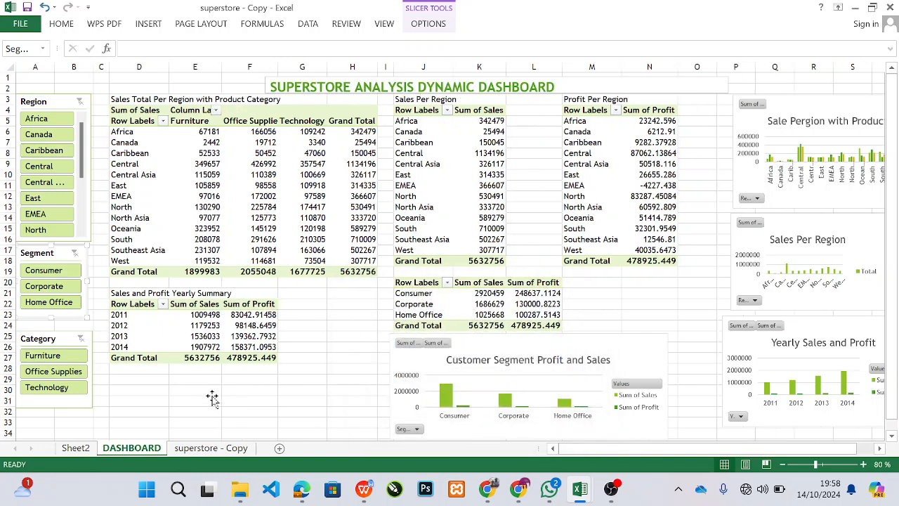
# Connect the Category slicer to PivotTable14, PivotTable15, PivotTable16 and PivotTable17 on the DASHBOARD sheet.
pyautogui.rightClick(56, 339)
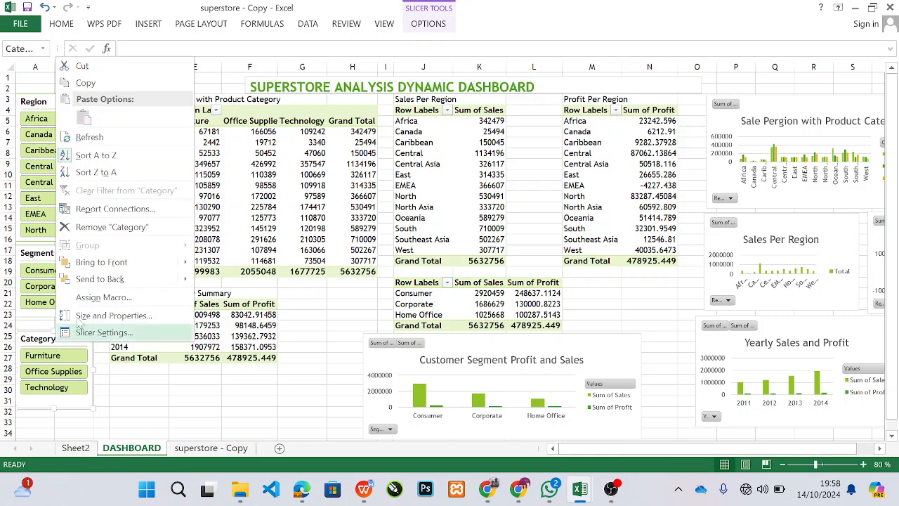
pyautogui.click(108, 209)
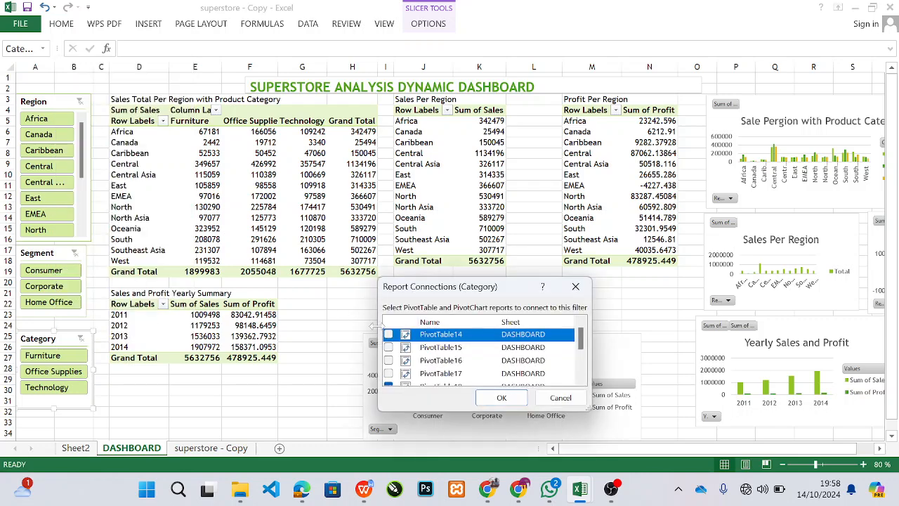
pyautogui.click(387, 335)
pyautogui.click(388, 347)
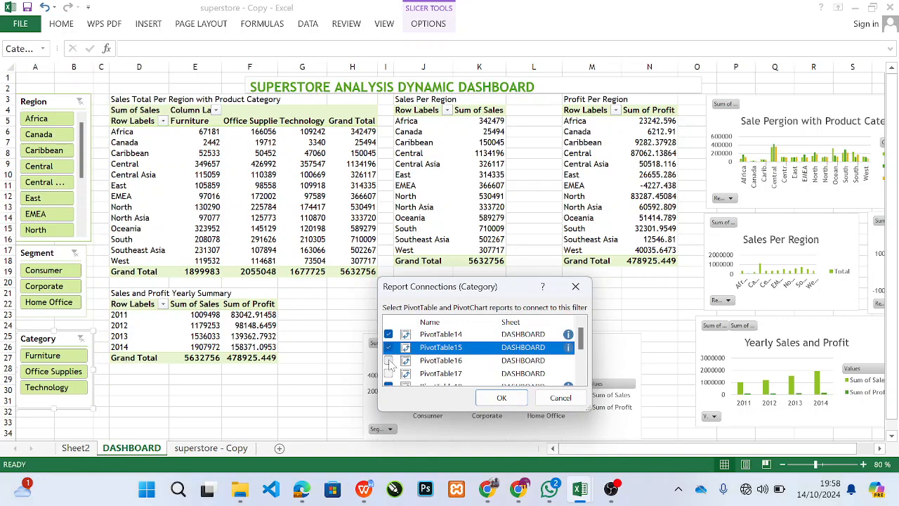
pyautogui.click(389, 360)
pyautogui.click(388, 373)
pyautogui.click(388, 373)
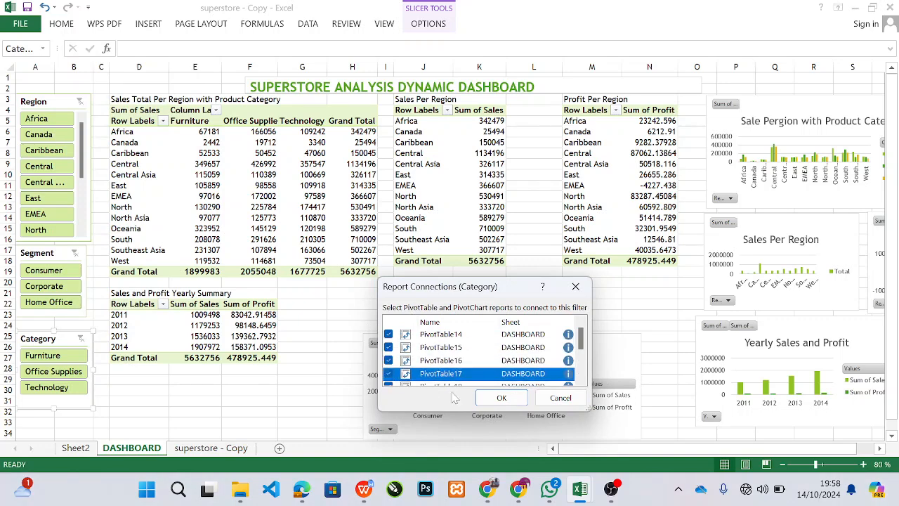
pyautogui.click(514, 398)
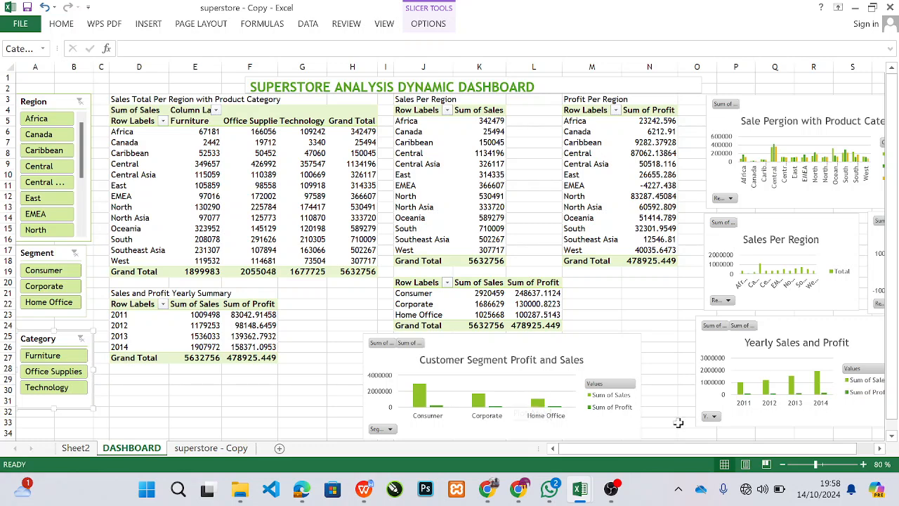
# Filter the dashboard's PivotTables and charts to the Consumer segment with the Segment slicer.
pyautogui.click(781, 469)
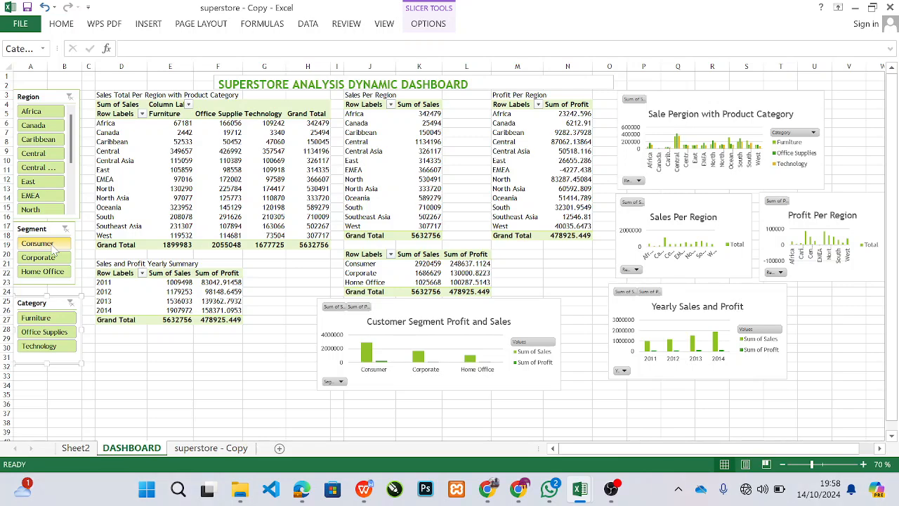
pyautogui.click(38, 244)
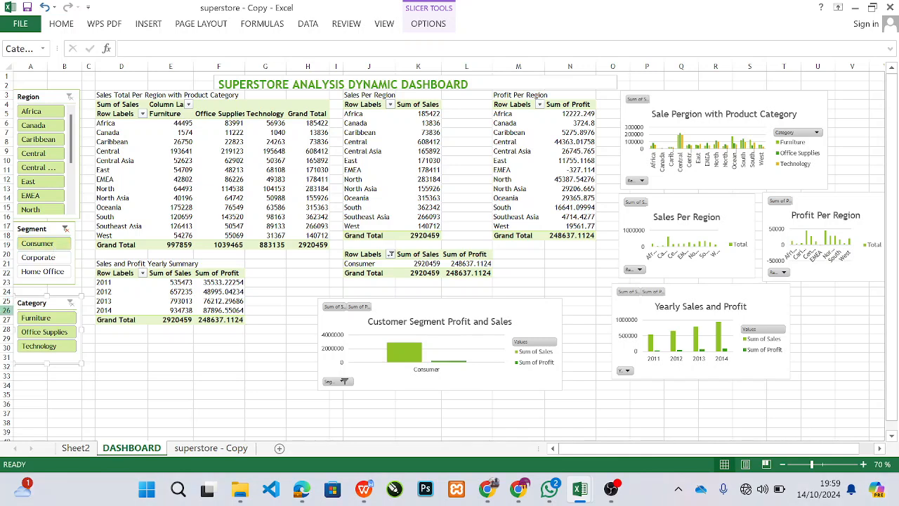
# Arrange the Customer Segment, Yearly Sales and Profit, and Profit Per Region charts in a row below the PivotTables and the Sales Per Region chart.
pyautogui.moveTo(394, 304); pyautogui.dragTo(327, 306)
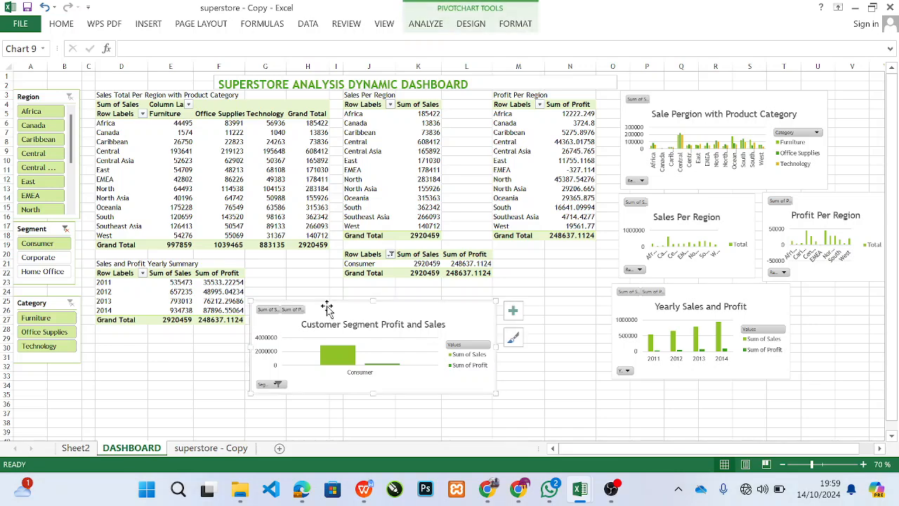
pyautogui.moveTo(679, 291)
pyautogui.mouseDown()
pyautogui.moveTo(587, 286)
pyautogui.moveTo(580, 294)
pyautogui.mouseUp()
pyautogui.moveTo(804, 201); pyautogui.dragTo(746, 297)
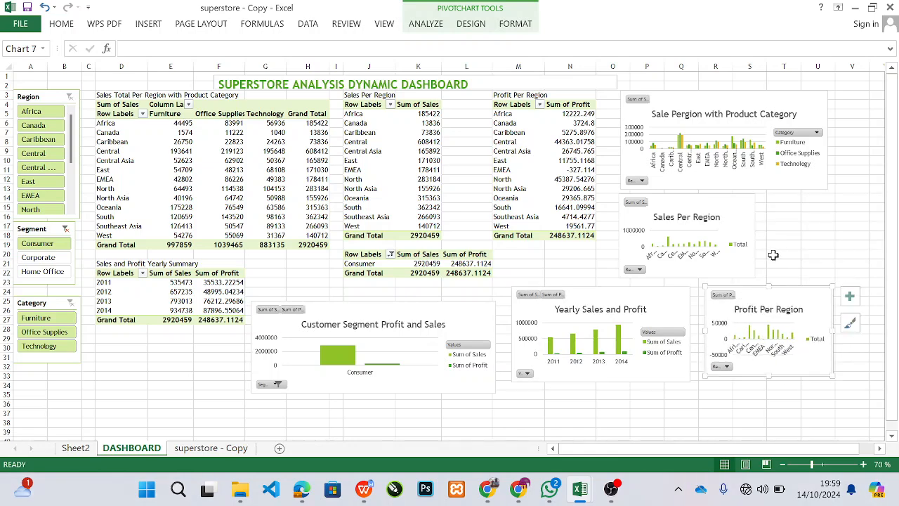
# Enlarge the Sales Per Region chart in width and height to fill the space beneath the product category chart.
pyautogui.click(750, 221)
pyautogui.moveTo(756, 236); pyautogui.dragTo(813, 253)
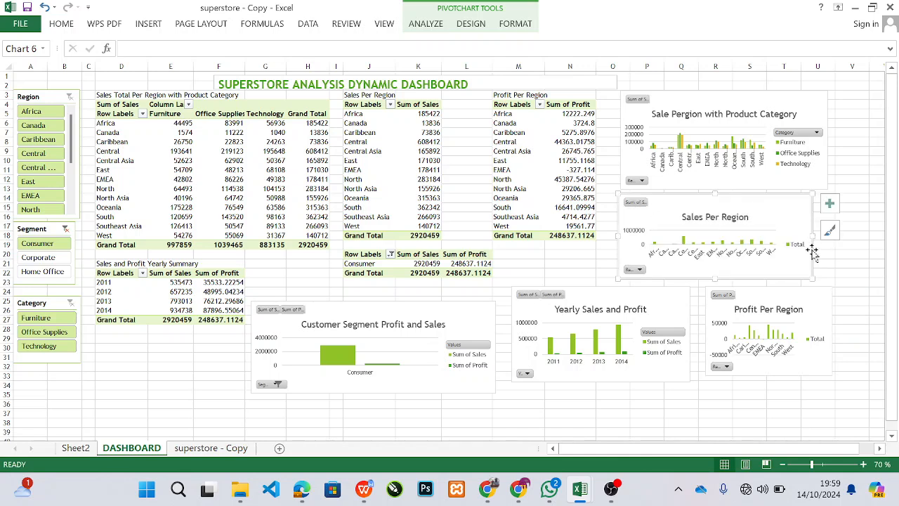
pyautogui.moveTo(713, 279); pyautogui.dragTo(713, 293)
# Reposition the lower charts, with Customer Segment under the yearly summary table and Yearly Sales and Profit Per Region beside it.
pyautogui.moveTo(587, 290); pyautogui.dragTo(580, 308)
pyautogui.moveTo(339, 307); pyautogui.dragTo(188, 341)
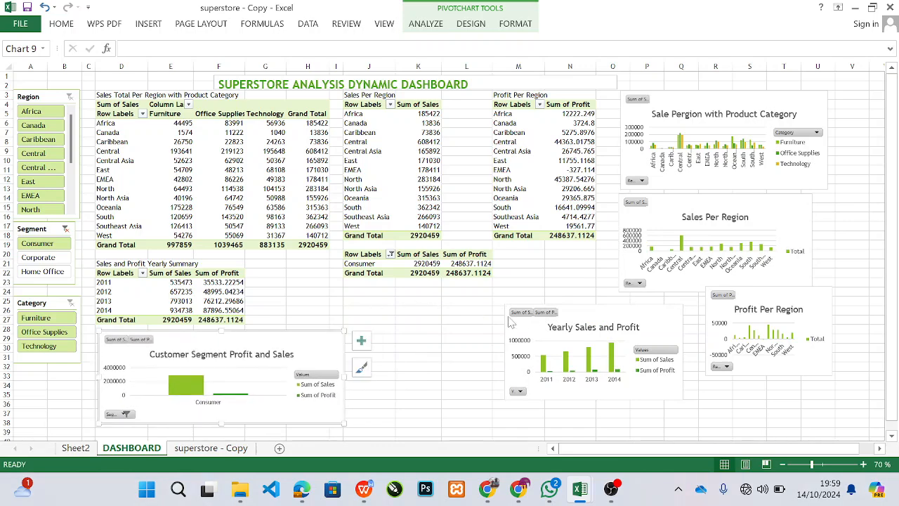
pyautogui.moveTo(594, 308); pyautogui.dragTo(439, 293)
pyautogui.moveTo(751, 294)
pyautogui.mouseDown()
pyautogui.moveTo(662, 312)
pyautogui.moveTo(595, 303)
pyautogui.mouseUp()
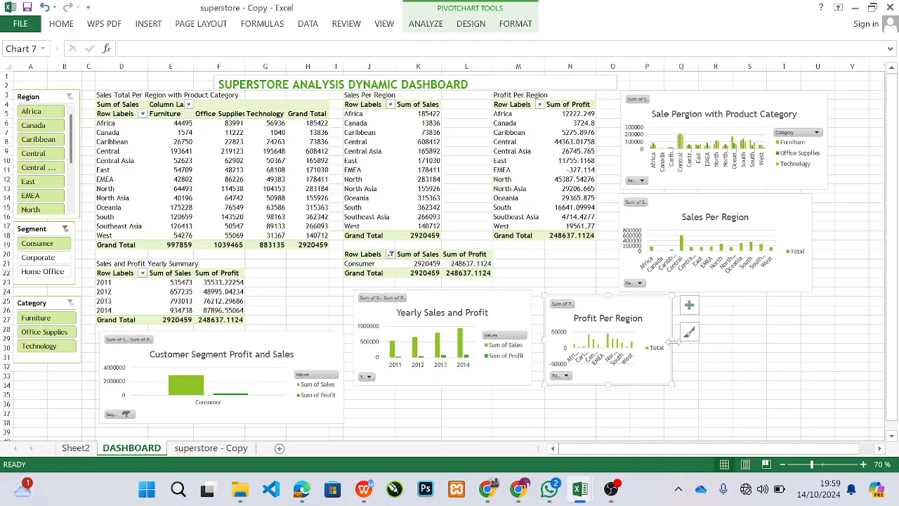
# Widen the Profit Per Region and Sales Per Region charts to the product category chart's outer edge, and make the profit chart taller.
pyautogui.moveTo(669, 340); pyautogui.dragTo(829, 350)
pyautogui.click(806, 234)
pyautogui.moveTo(811, 242); pyautogui.dragTo(828, 245)
pyautogui.click(665, 378)
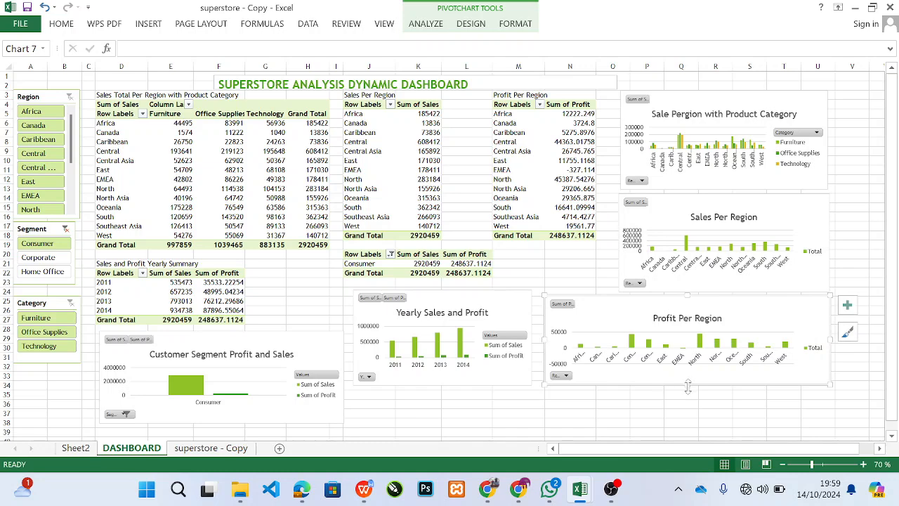
pyautogui.moveTo(688, 385); pyautogui.dragTo(688, 410)
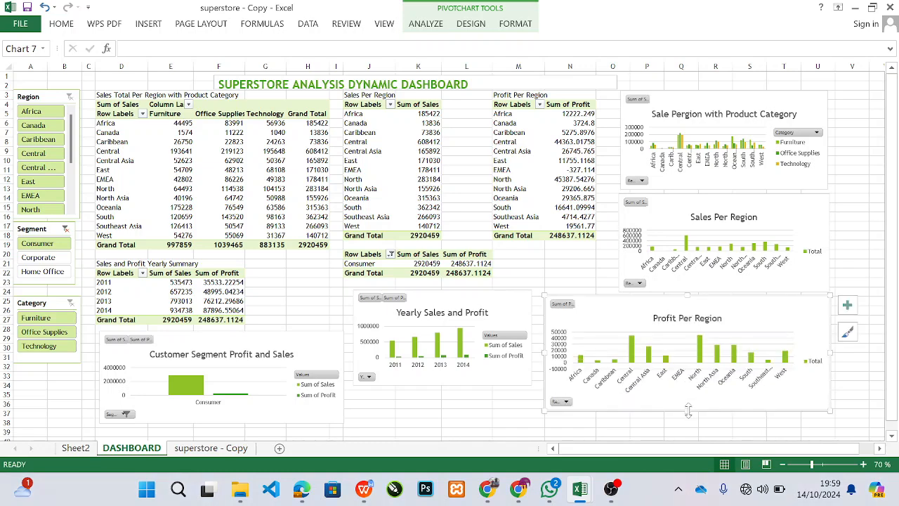
# Increase the heights of the Yearly Sales and Profit chart and the Profit Per Region chart so their lower edges line up.
pyautogui.click(508, 375)
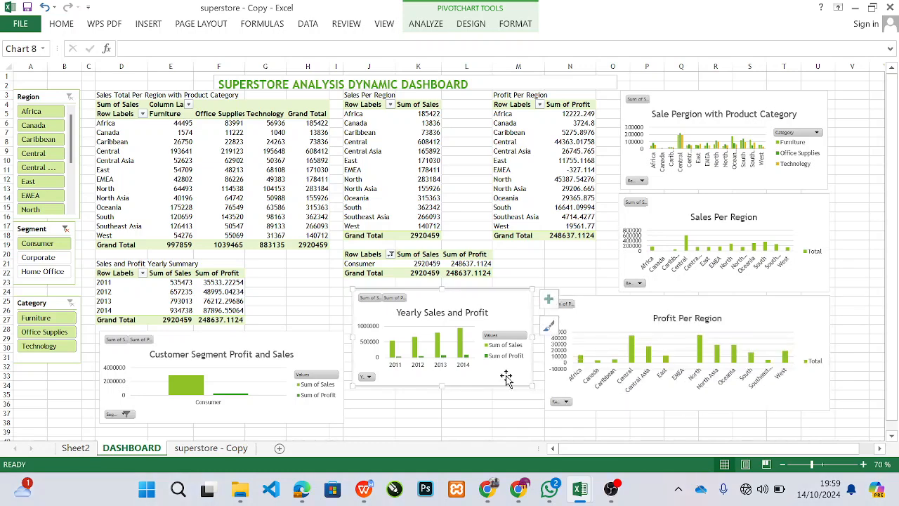
pyautogui.moveTo(434, 386); pyautogui.dragTo(438, 417)
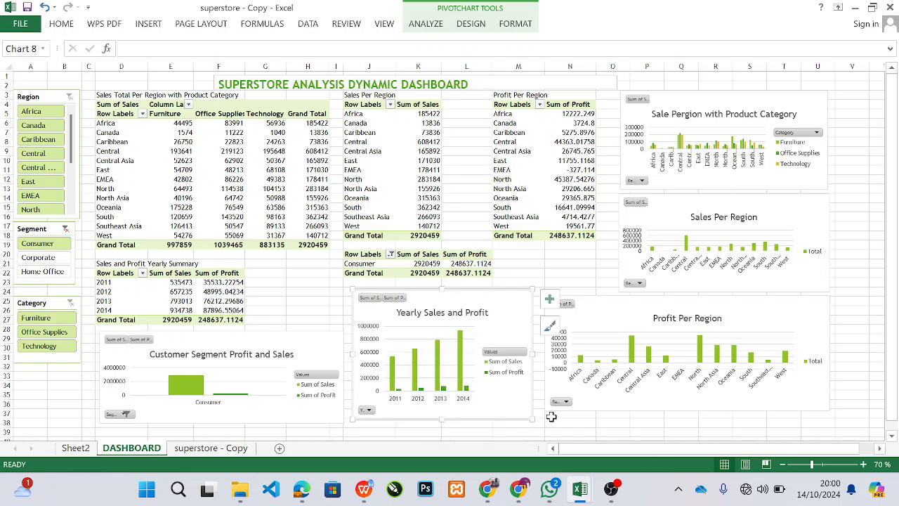
pyautogui.click(819, 395)
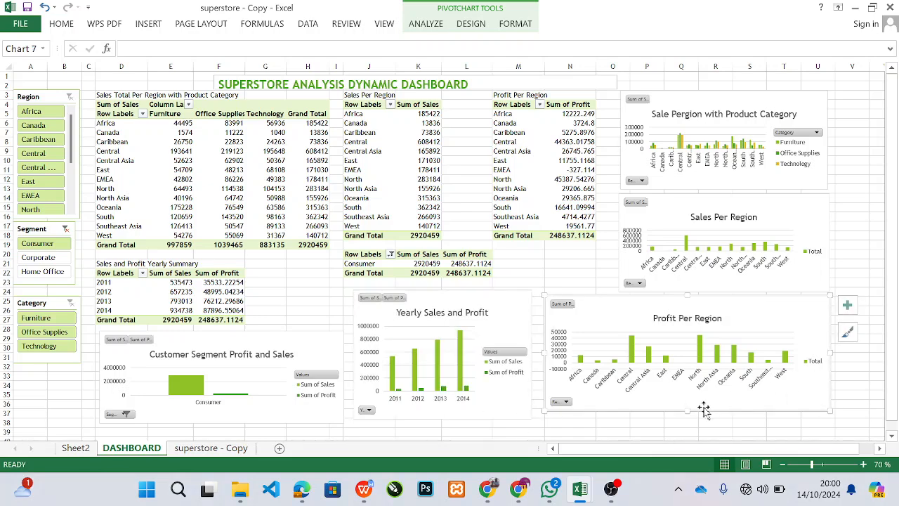
pyautogui.moveTo(688, 411); pyautogui.dragTo(688, 417)
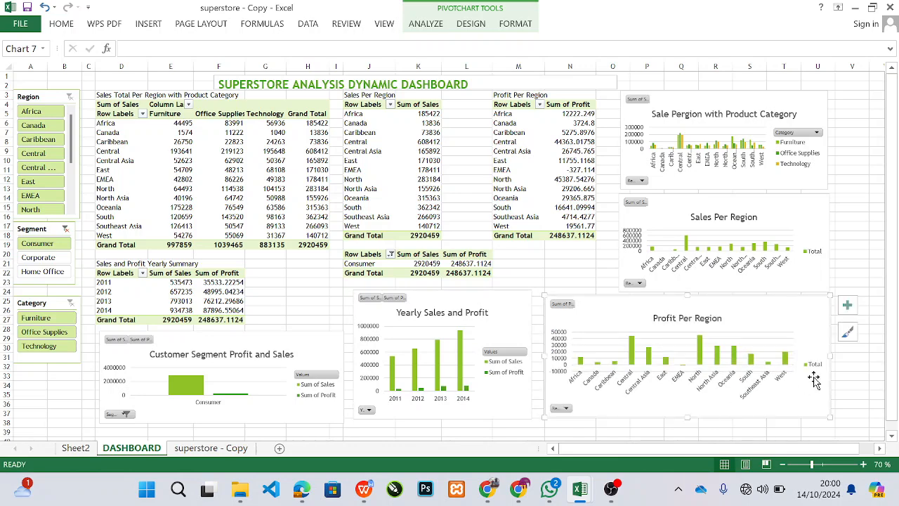
# Widen the product category chart so it extends beyond the Sales Per Region chart beneath it.
pyautogui.click(821, 166)
pyautogui.click(809, 107)
pyautogui.moveTo(829, 141); pyautogui.dragTo(857, 150)
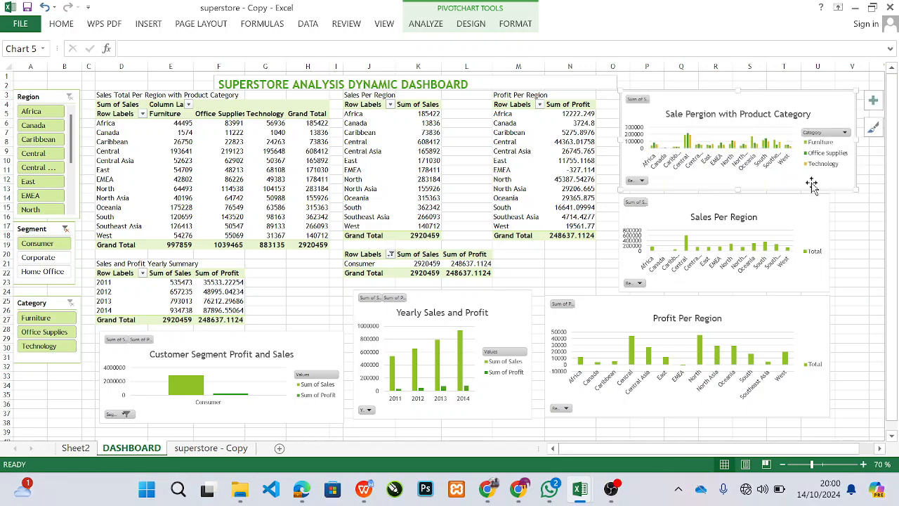
# Widen the Sales Per Region and Profit Per Region charts to line up with the product category chart's outer edge.
pyautogui.click(793, 224)
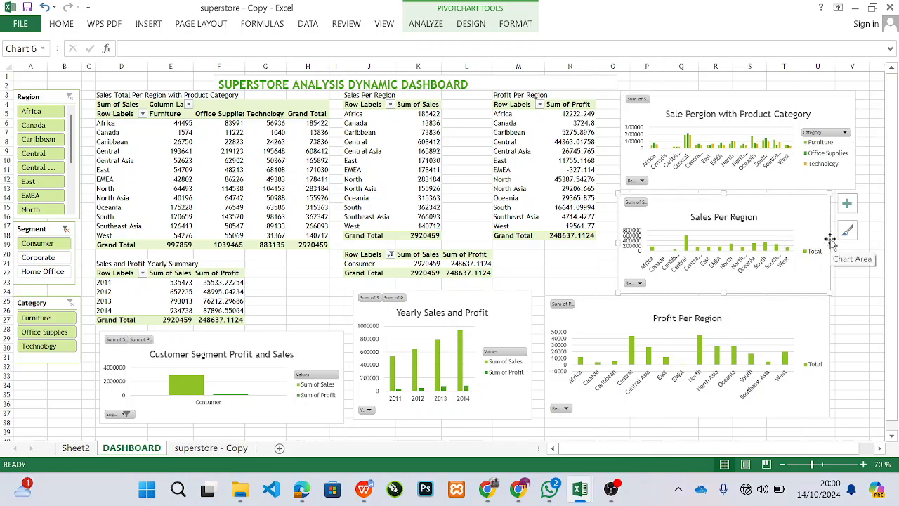
pyautogui.moveTo(829, 244); pyautogui.dragTo(857, 247)
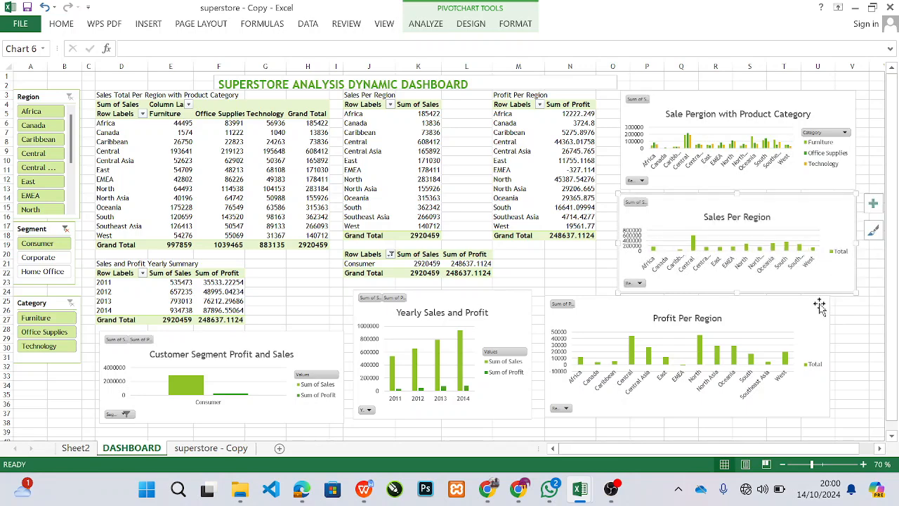
pyautogui.click(816, 317)
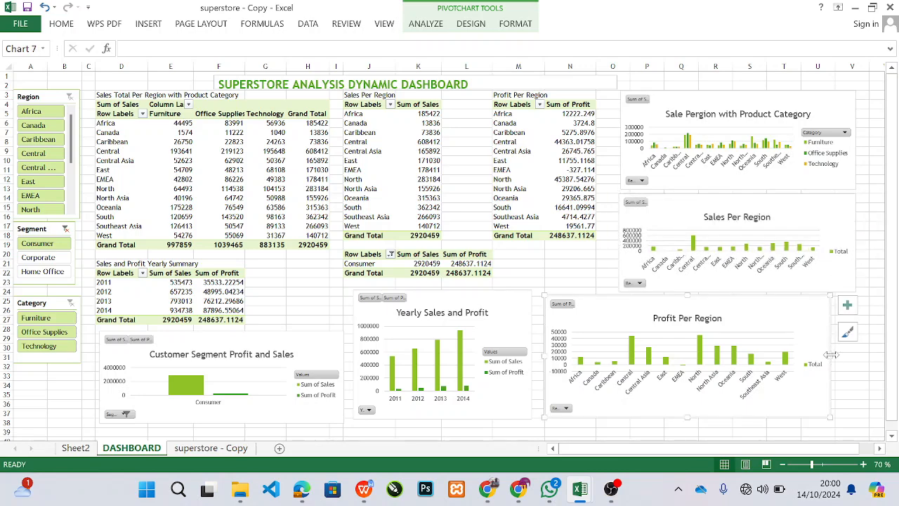
pyautogui.moveTo(833, 358); pyautogui.dragTo(855, 362)
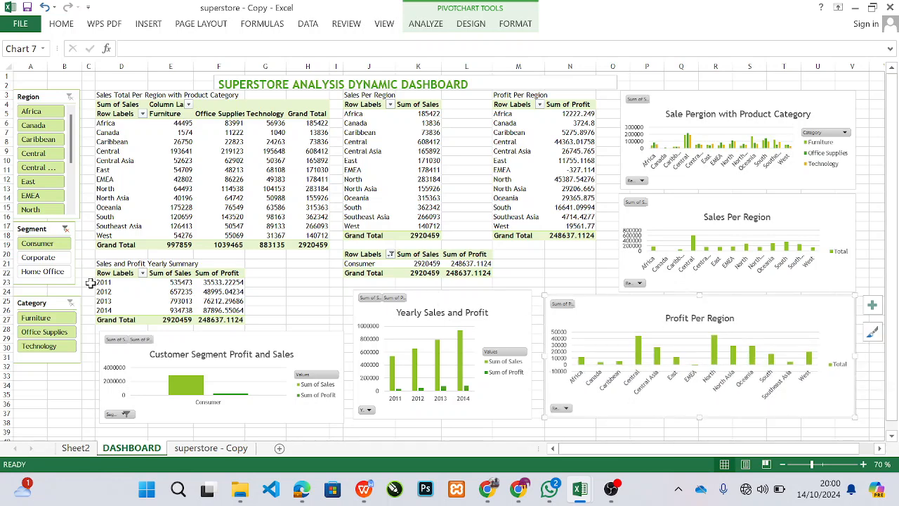
# Clear the Segment slicer's filter to include all customer segments.
pyautogui.click(64, 229)
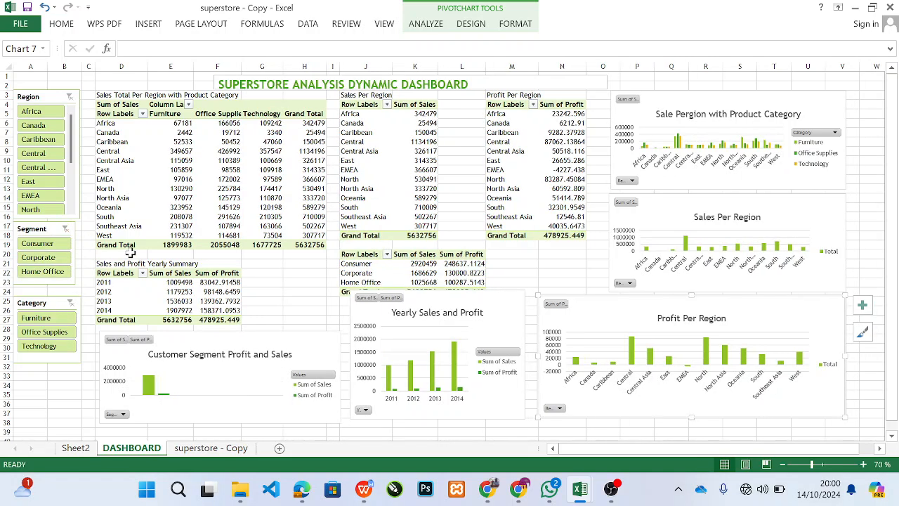
# Test the slicers by filtering to Africa with Office Supplies, clearing the Category filter, and switching the region to Central Asia.
pyautogui.click(46, 112)
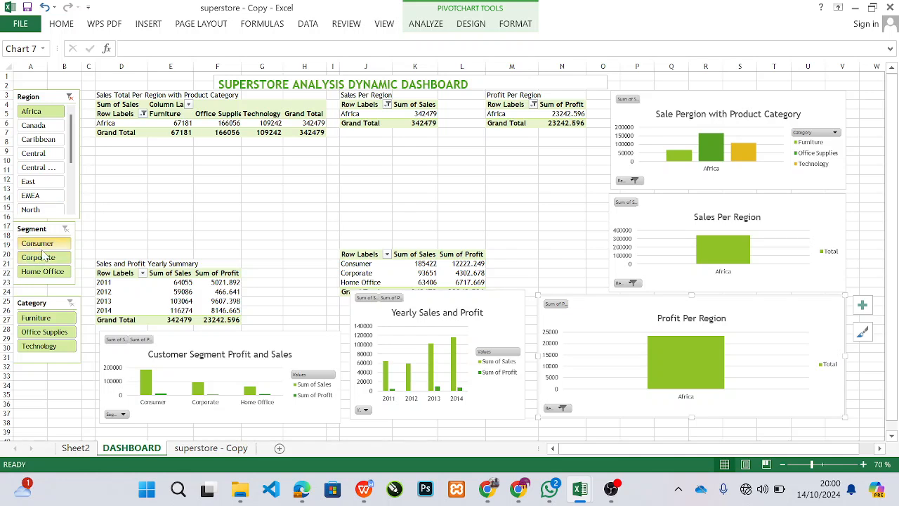
pyautogui.click(48, 333)
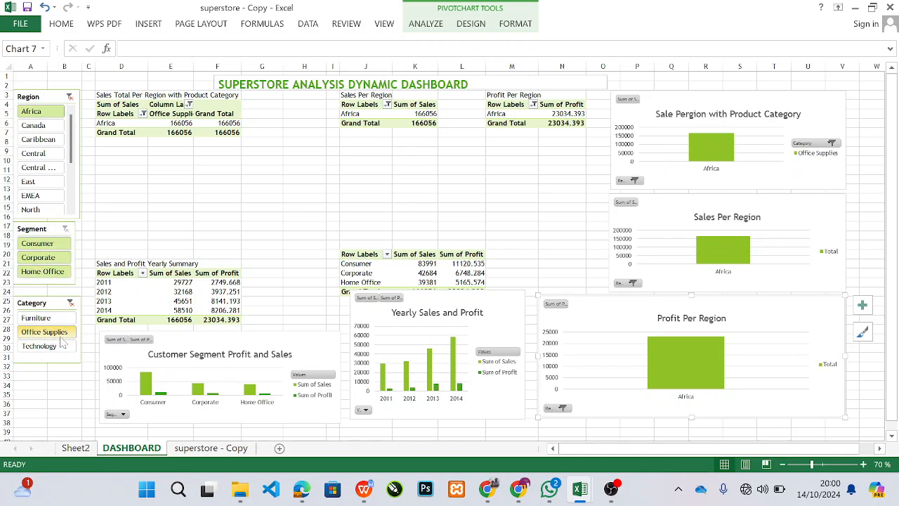
pyautogui.click(70, 303)
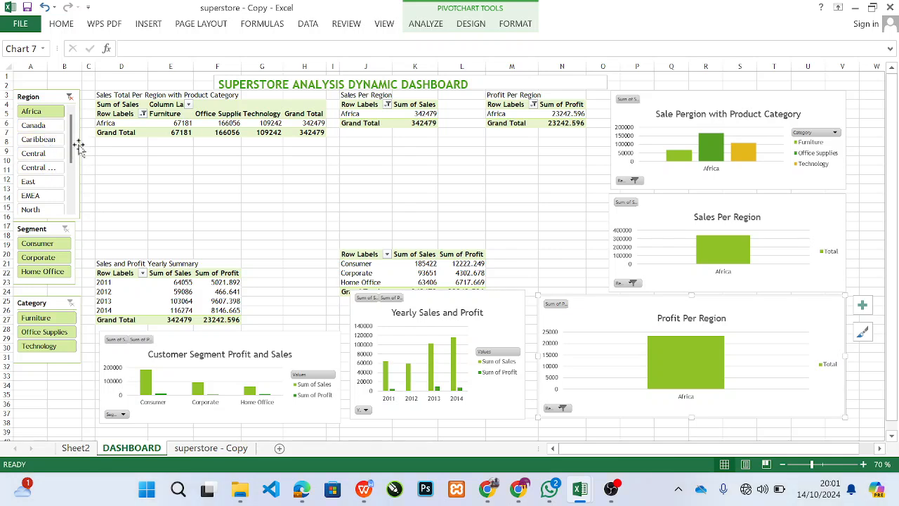
pyautogui.click(32, 168)
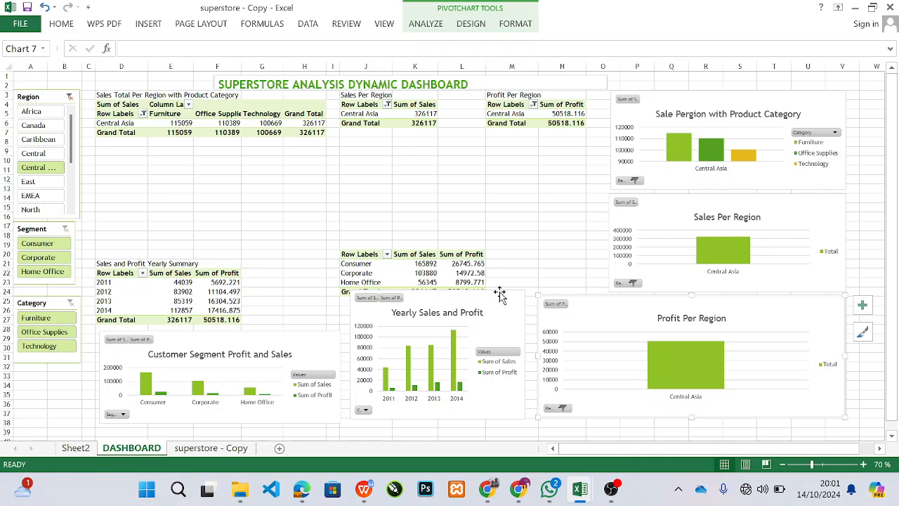
# Move the Yearly Sales and Profit chart clear of the segment table's Grand Total row and clear the Region filter.
pyautogui.moveTo(498, 297); pyautogui.dragTo(495, 304)
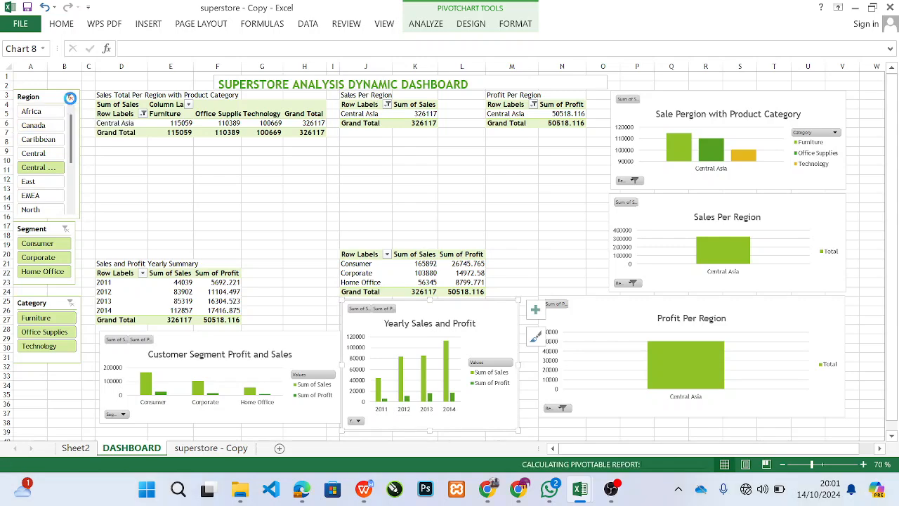
pyautogui.click(70, 98)
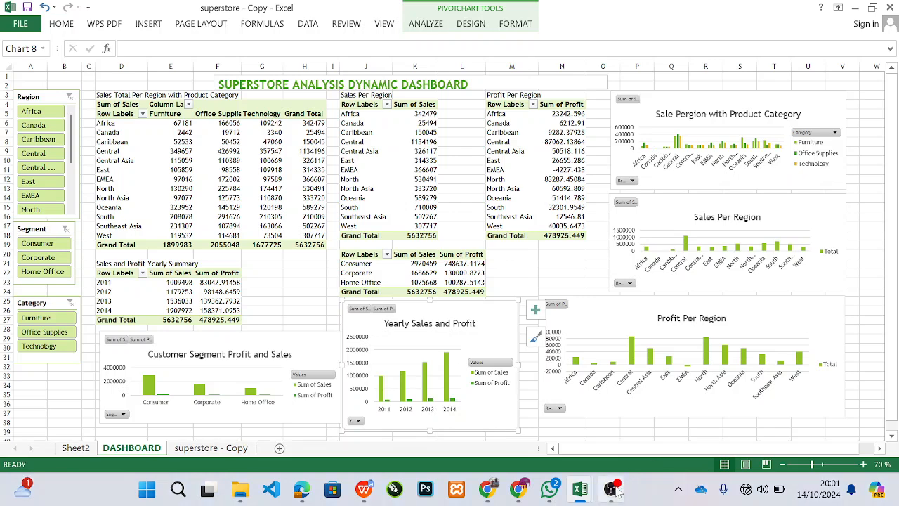
pyautogui.moveTo(613, 492)
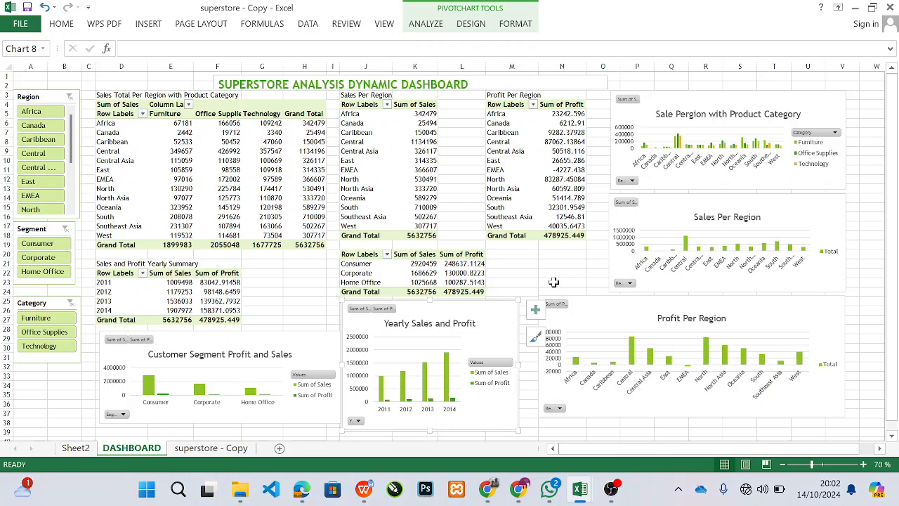
pyautogui.click(613, 492)
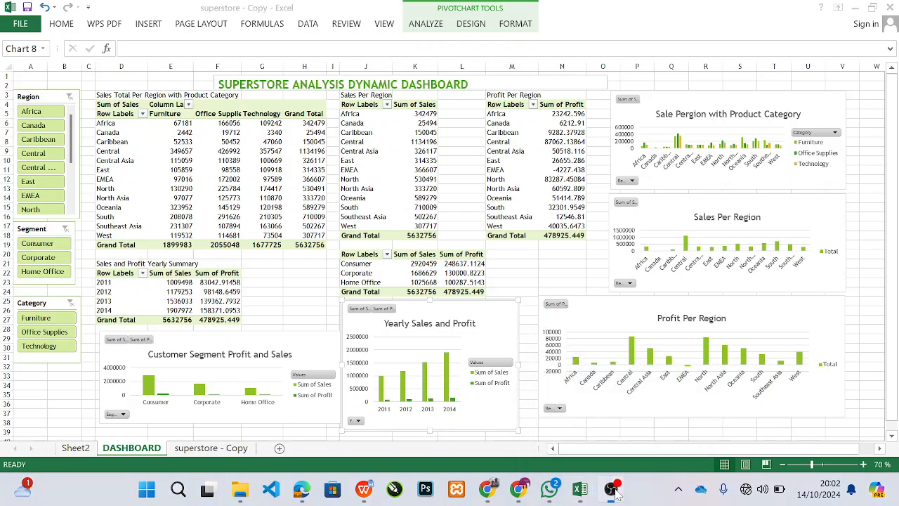